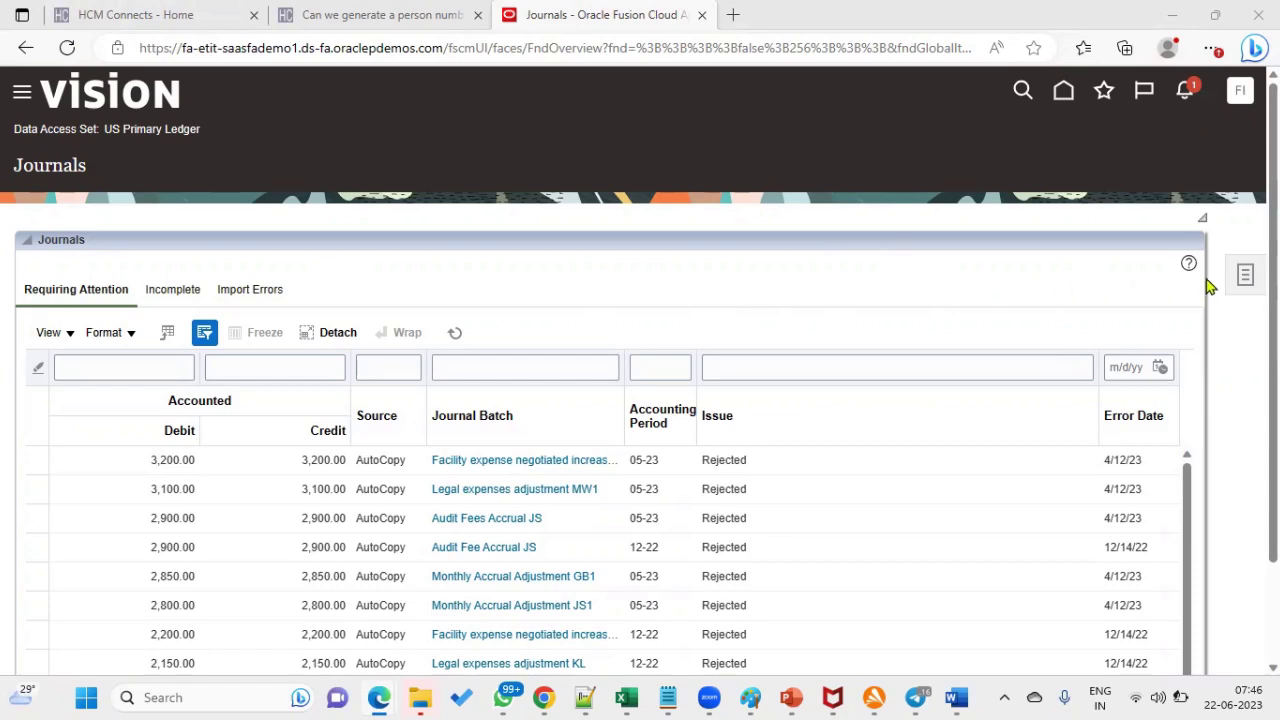
- Start a new journal from the Journals tasks
{"action": "left_click", "coordinate": [1245, 274]}
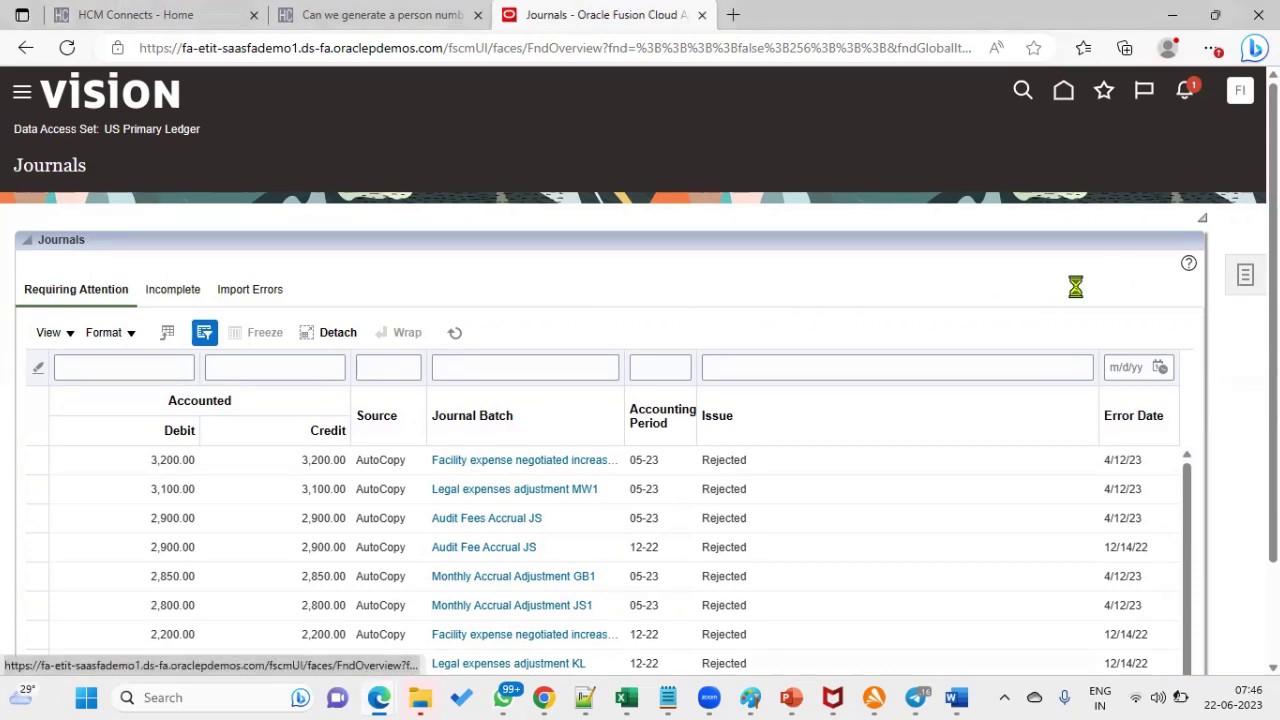
{"action": "left_click", "coordinate": [1212, 50]}
{"action": "left_click", "coordinate": [1169, 186]}
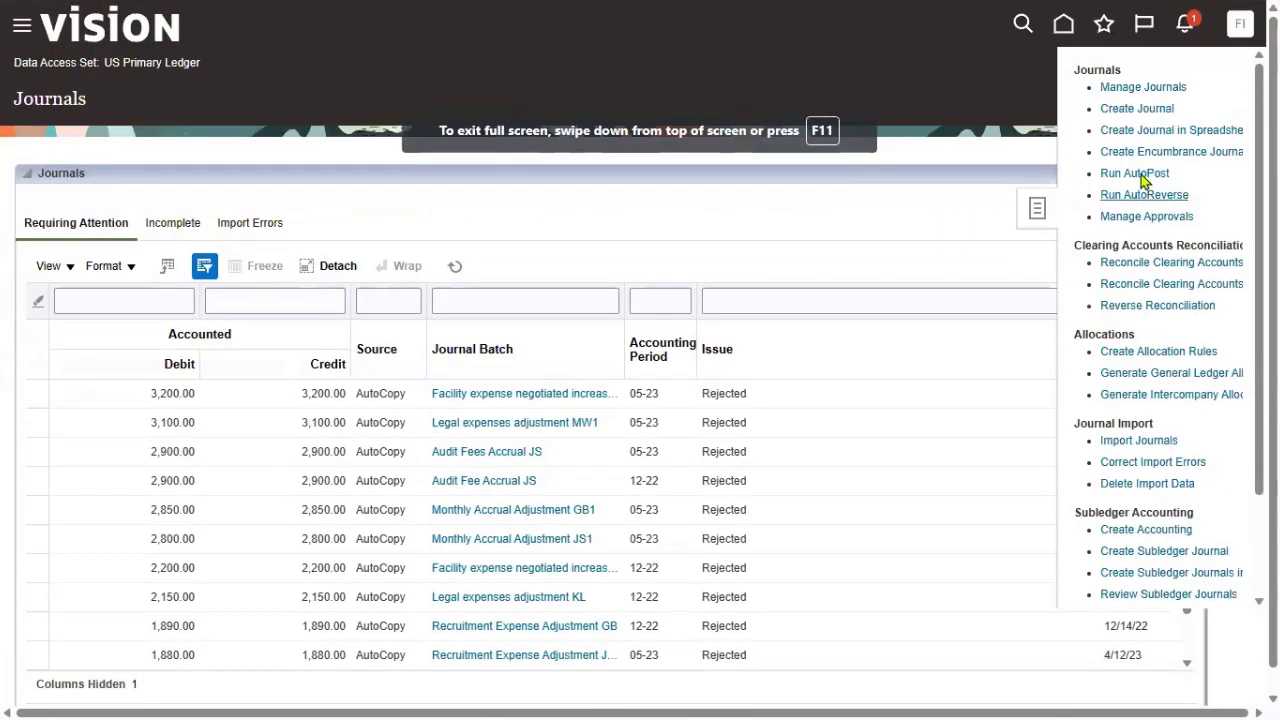
{"action": "left_click", "coordinate": [1140, 109]}
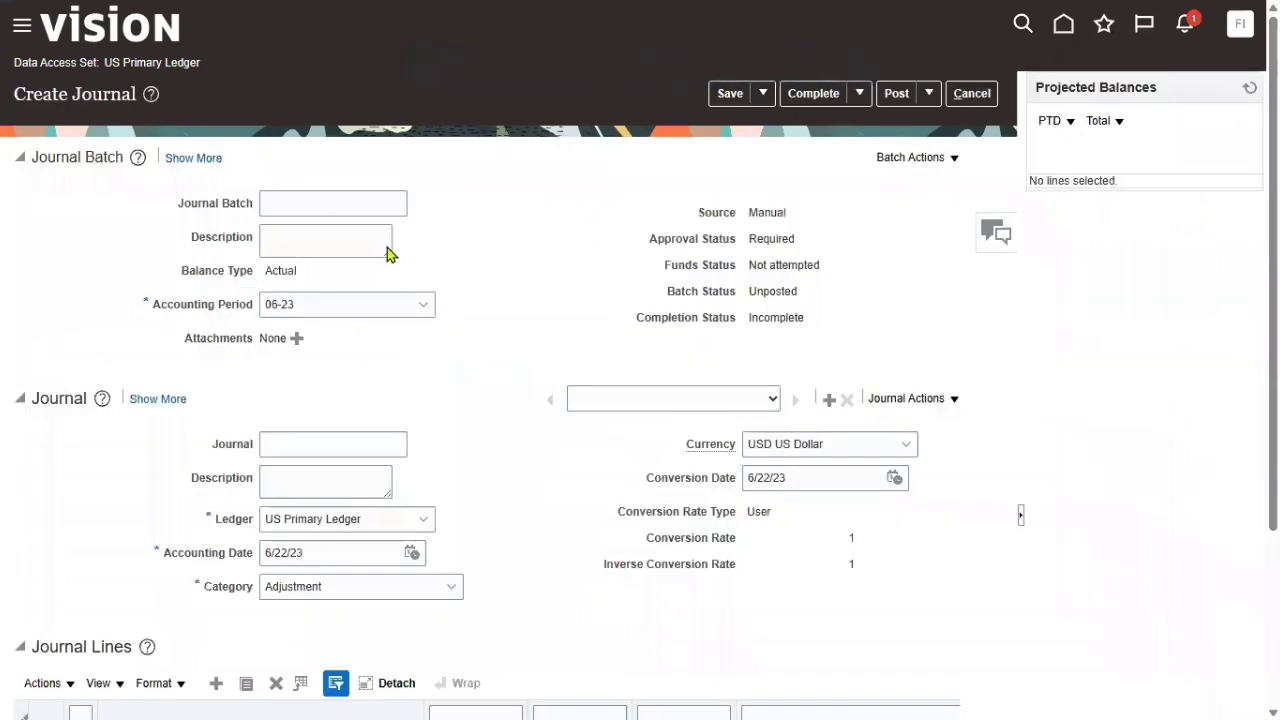
- Enter "Expense journal batch" as both the journal batch name and its description
{"action": "left_click", "coordinate": [344, 204]}
{"action": "type", "text": "Expense journal batch"}
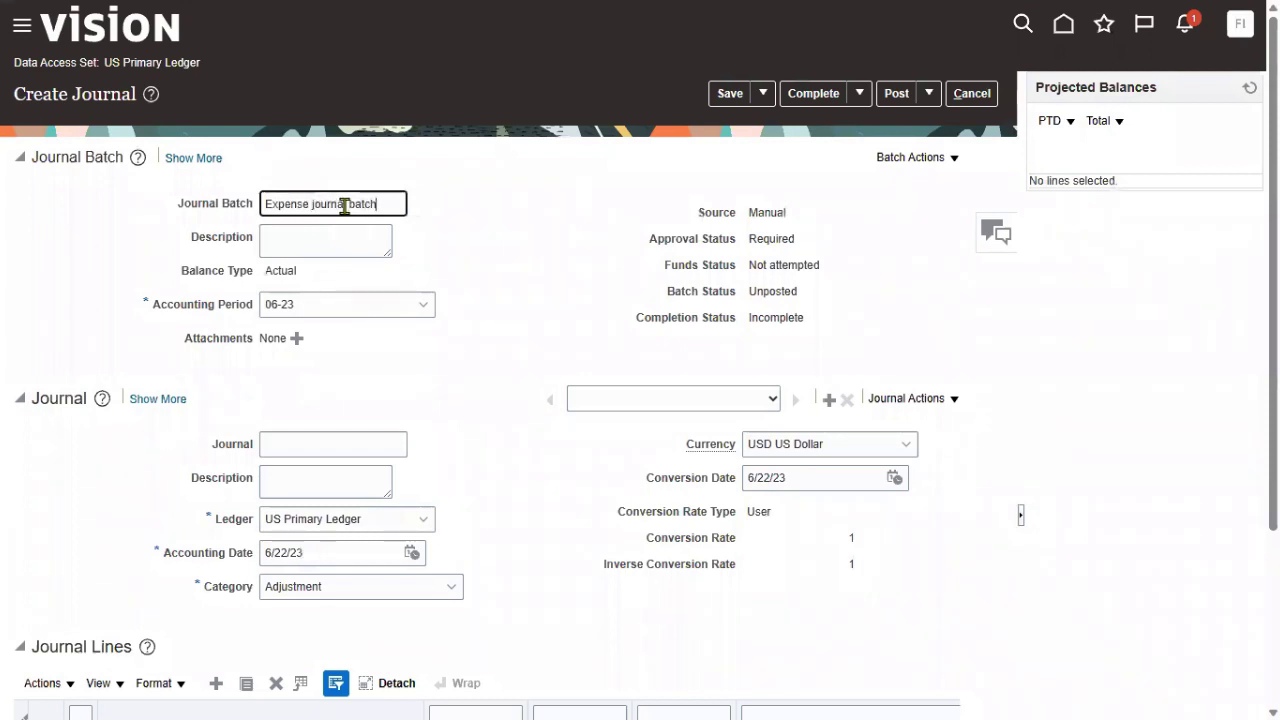
{"action": "key", "text": "ctrl+a"}
{"action": "key", "text": "ctrl+c"}
{"action": "key", "text": "Tab"}
{"action": "key", "text": "ctrl+v"}
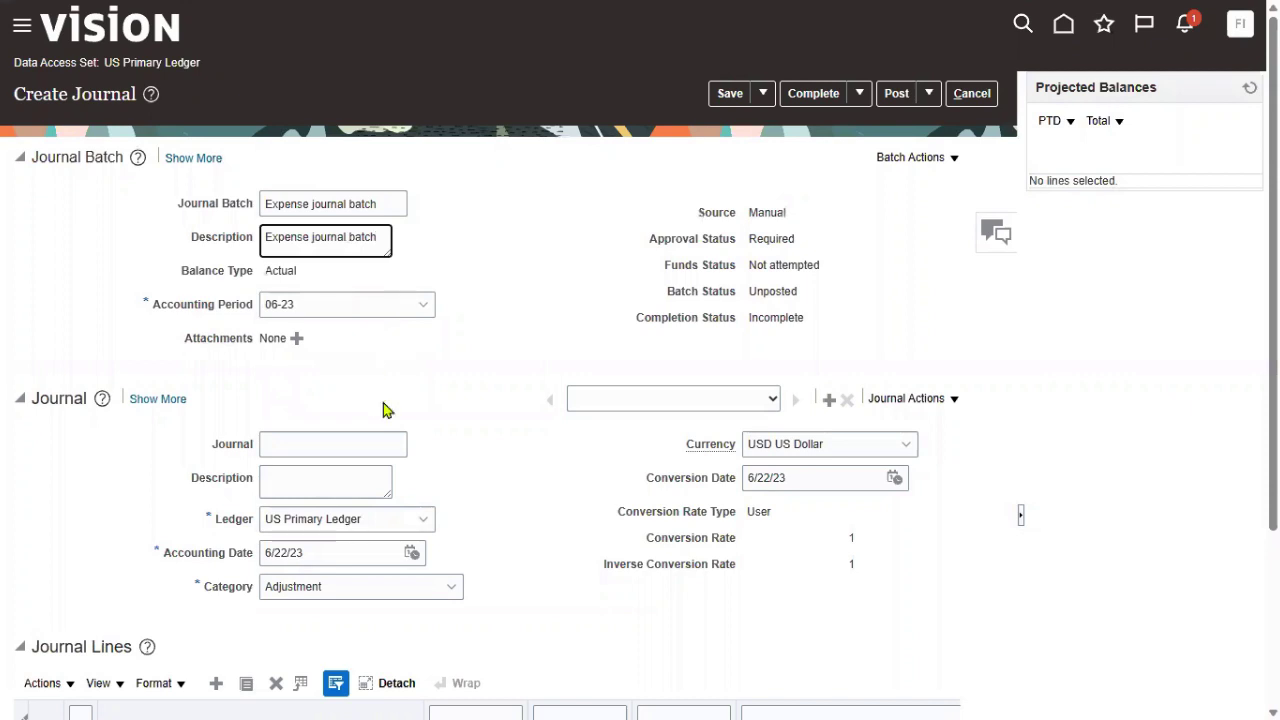
- Enter "Expense journal -1" as both the journal name and its description
{"action": "scroll", "coordinate": [383, 410], "scroll_direction": "down", "scroll_amount": 1}
{"action": "left_click", "coordinate": [337, 336]}
{"action": "key", "text": "ctrl+v"}
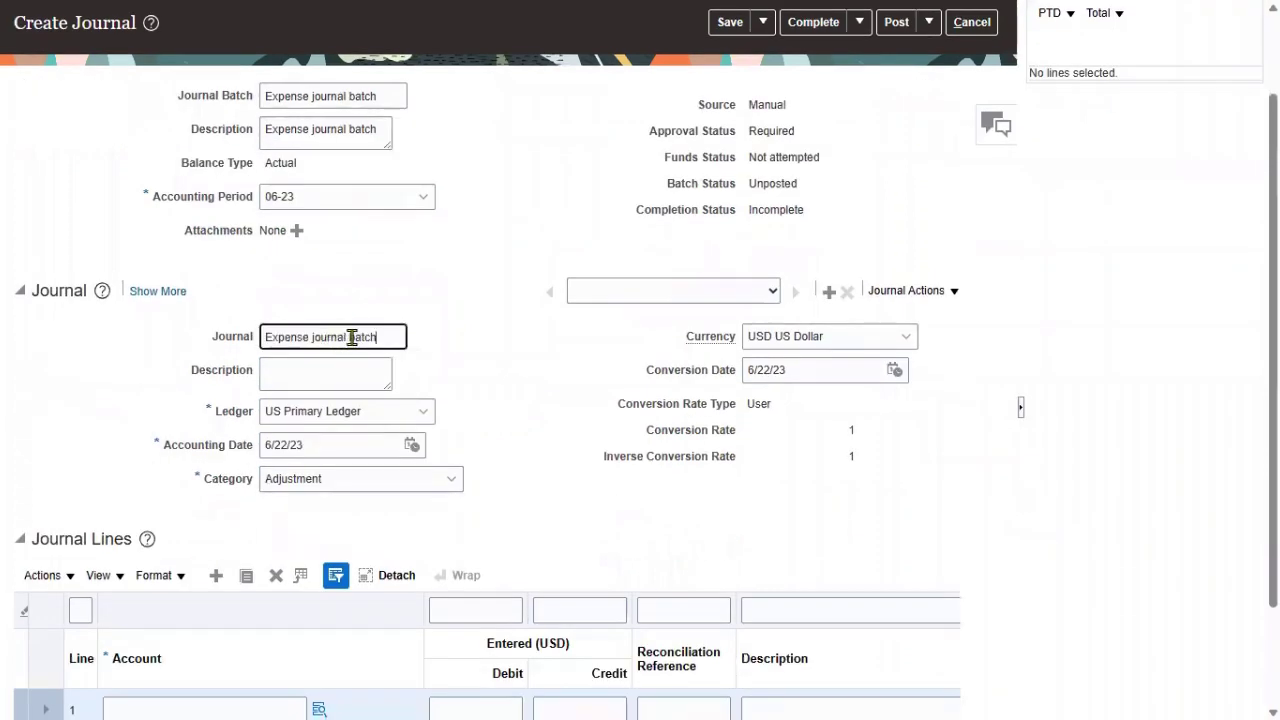
{"action": "left_click_drag", "start_coordinate": [352, 337], "coordinate": [150, 354]}
{"action": "key", "text": "ctrl+c"}
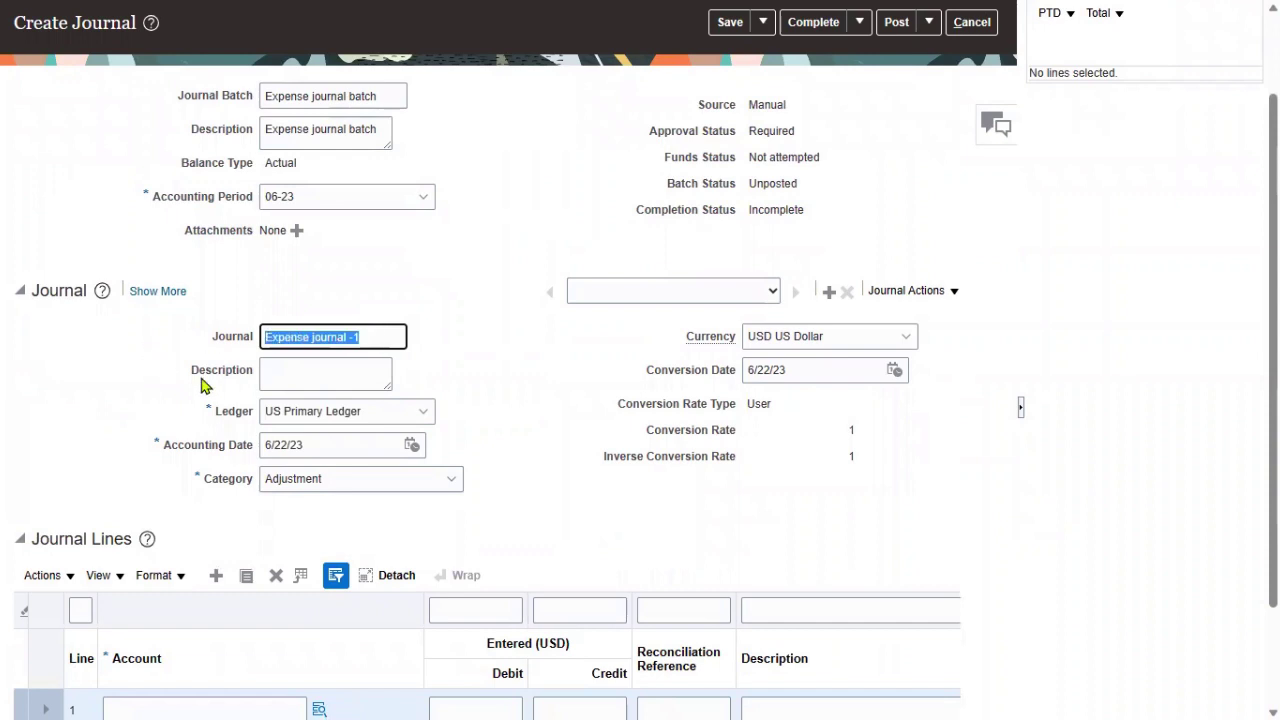
{"action": "left_click", "coordinate": [334, 386]}
{"action": "key", "text": "ctrl+v"}
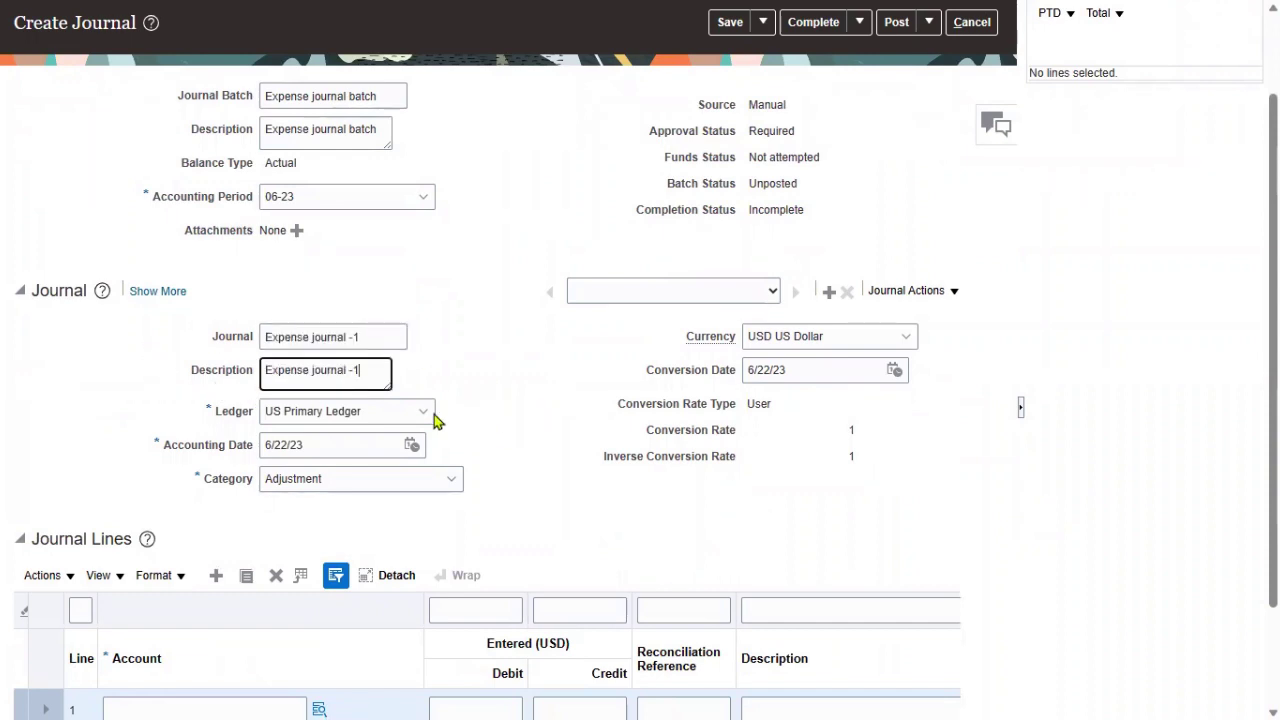
- Set the journal category to Payments
{"action": "left_click", "coordinate": [418, 472]}
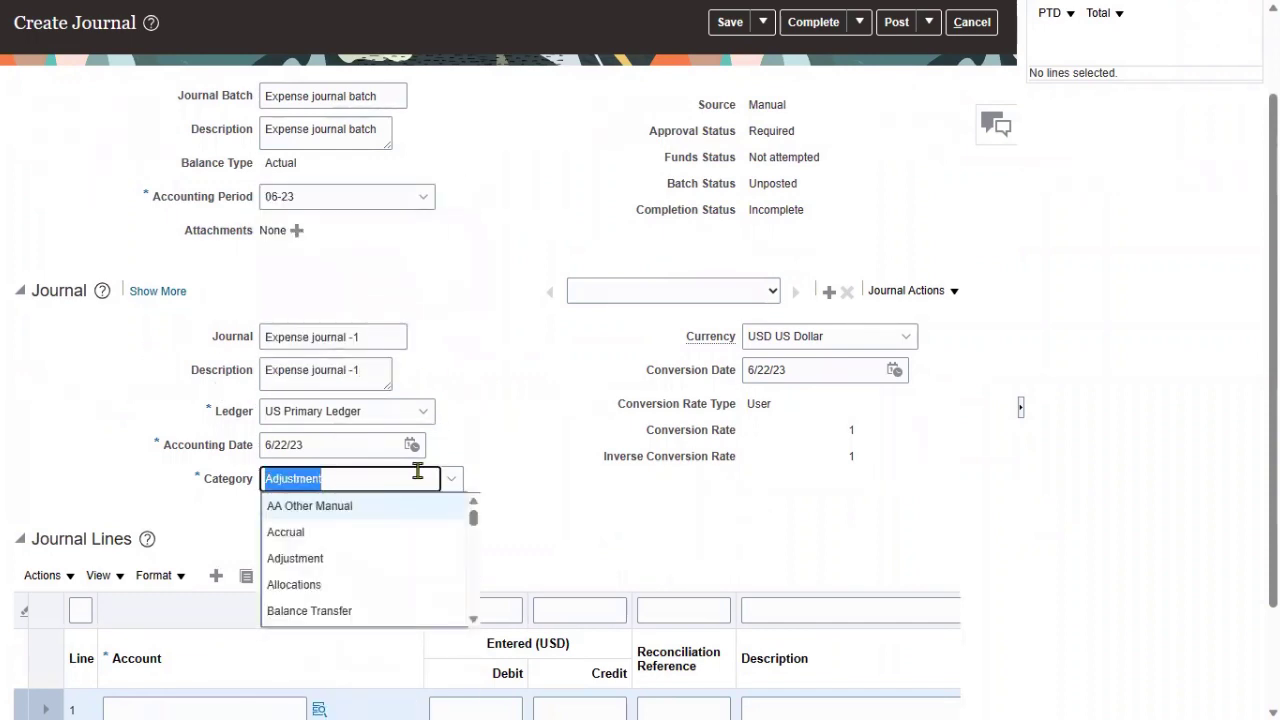
{"action": "type", "text": "Paya"}
{"action": "key", "text": "BackSpace"}
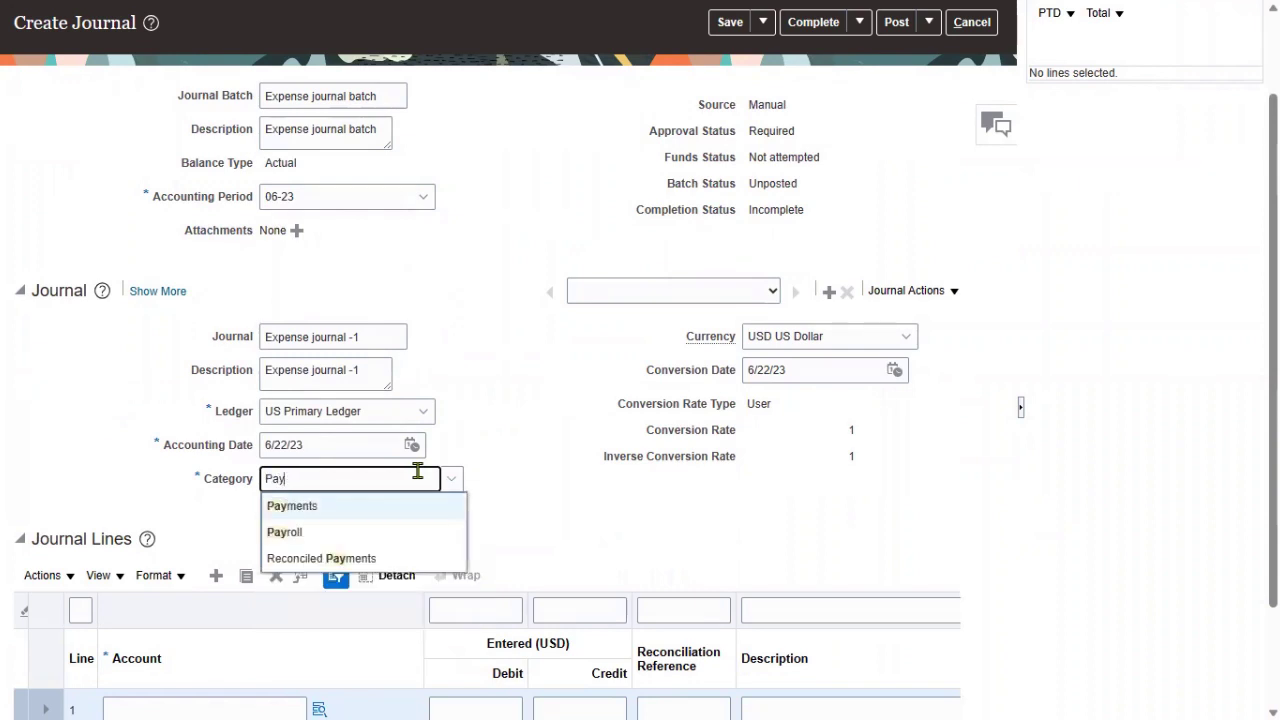
{"action": "left_click", "coordinate": [337, 506]}
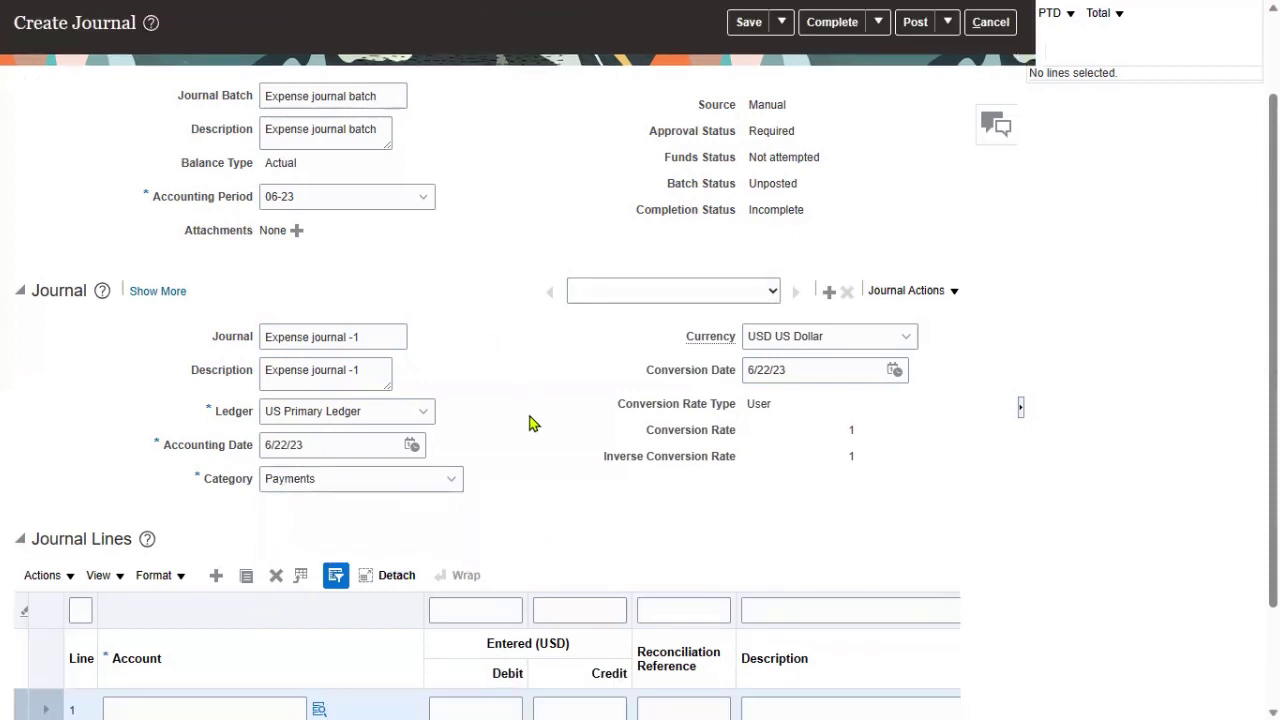
- Examine the account segments and the available Account values for journal line 1, and close the selection without choosing an account
{"action": "scroll", "coordinate": [529, 423], "scroll_direction": "down", "scroll_amount": 2}
{"action": "left_click", "coordinate": [320, 577]}
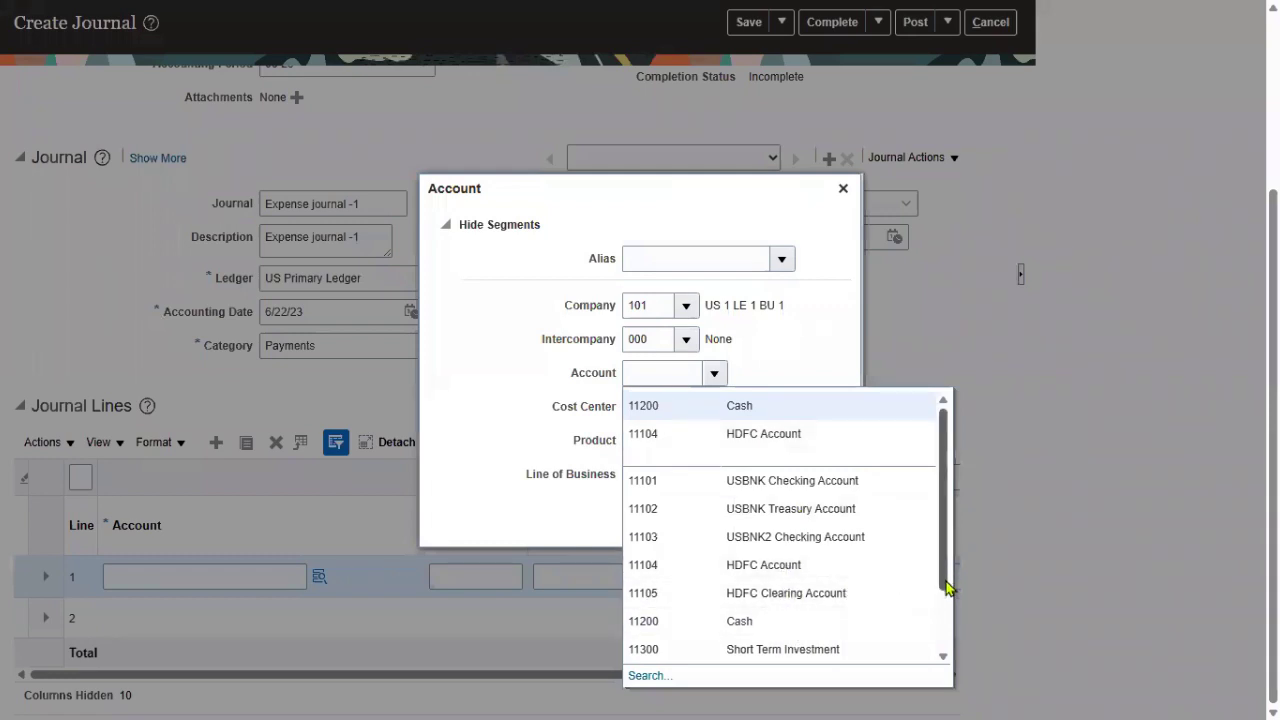
{"action": "scroll", "coordinate": [807, 546], "scroll_direction": "down", "scroll_amount": 2}
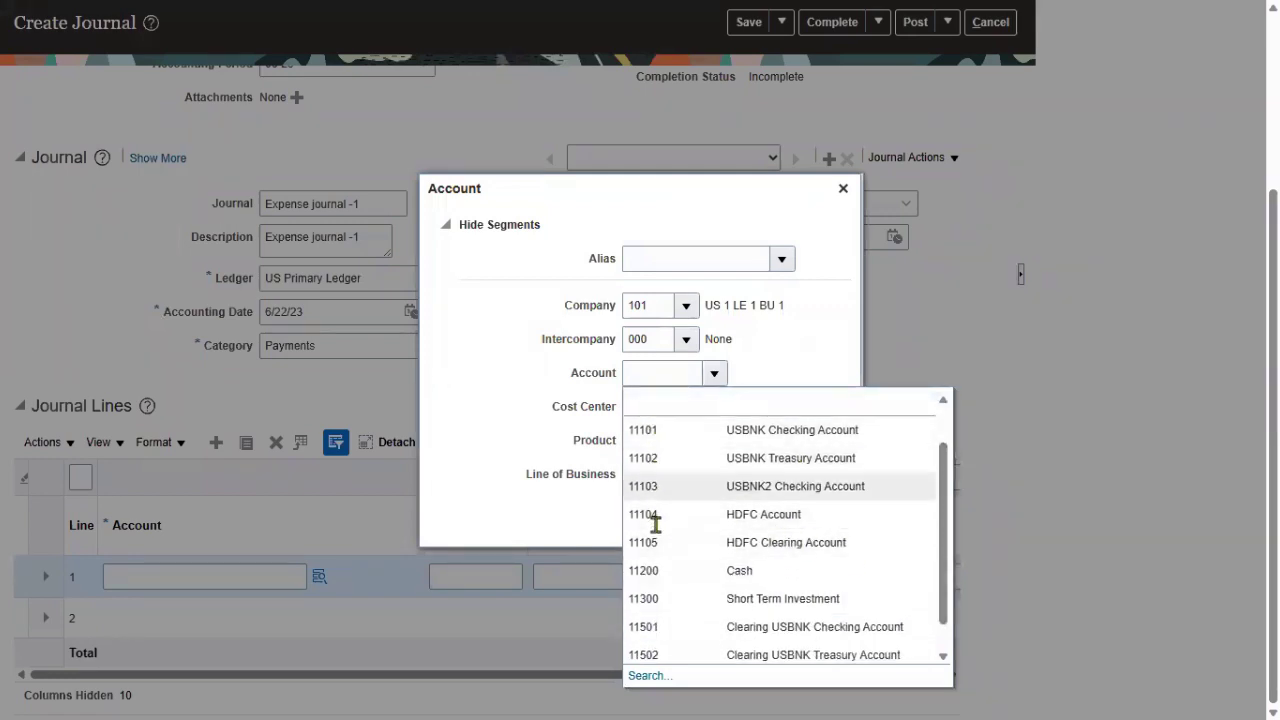
{"action": "left_click", "coordinate": [779, 366]}
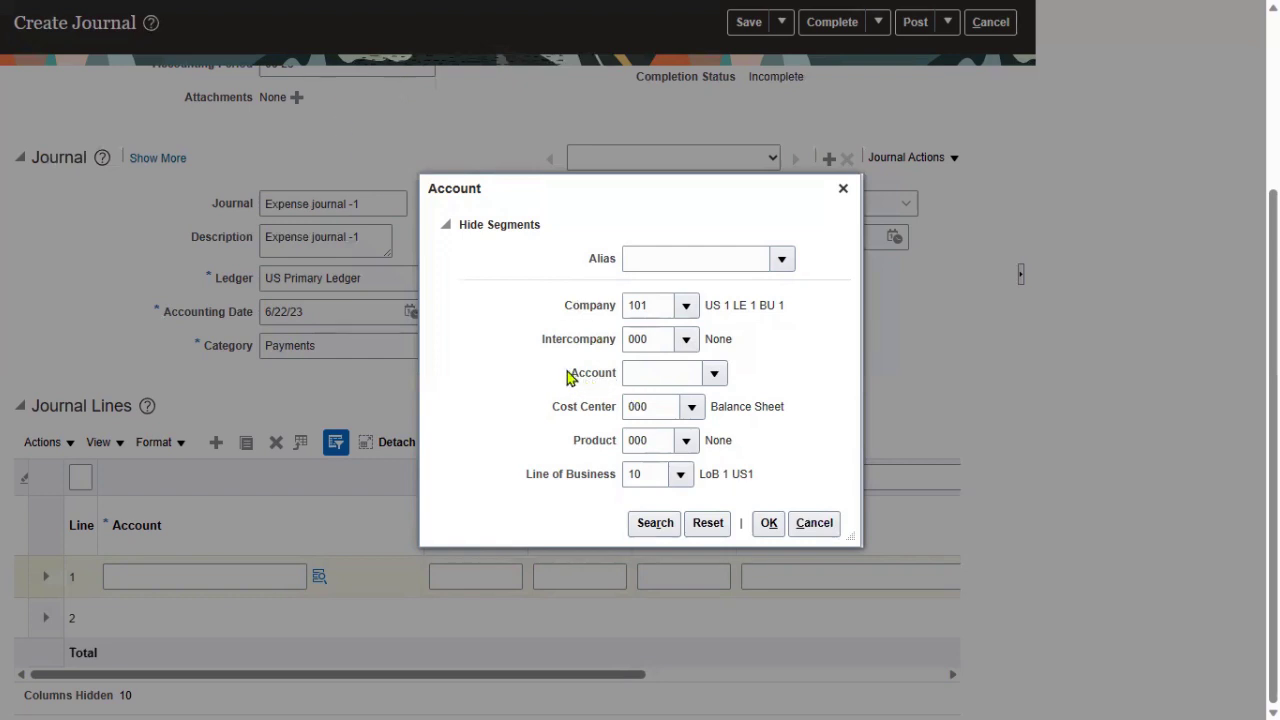
{"action": "left_click_drag", "start_coordinate": [569, 373], "coordinate": [625, 373]}
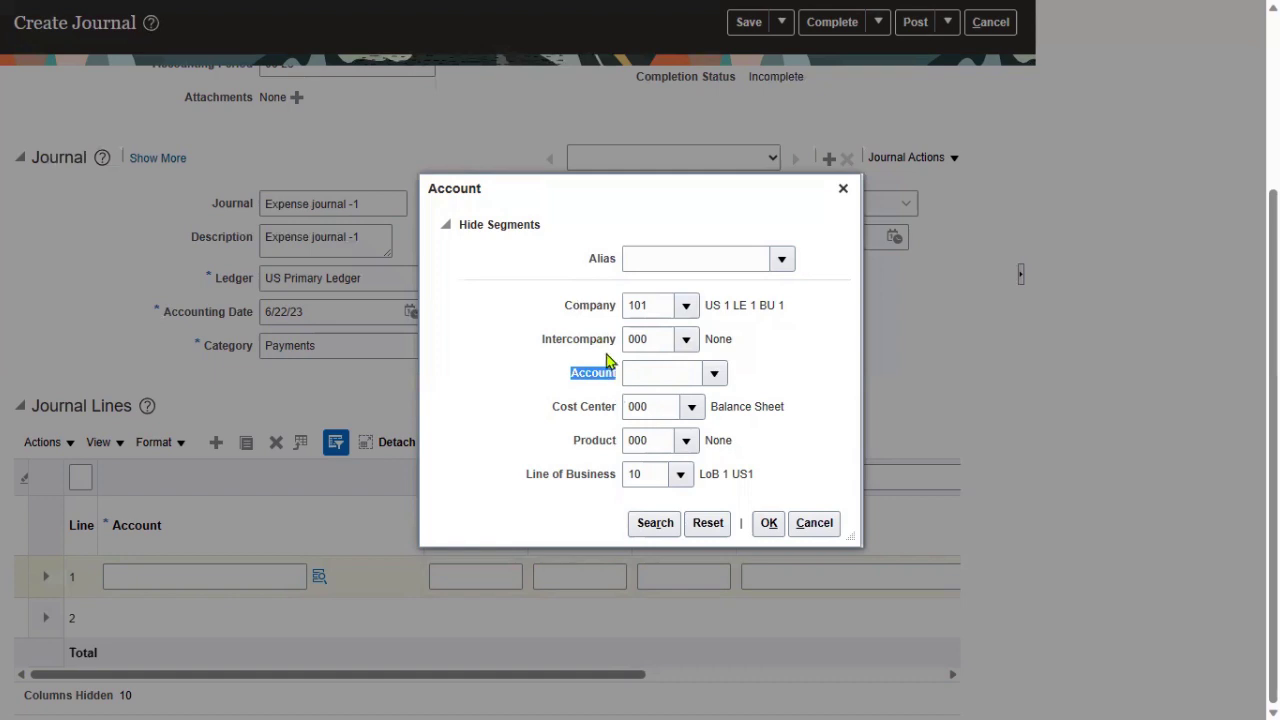
{"action": "left_click", "coordinate": [544, 339]}
{"action": "left_click", "coordinate": [810, 527]}
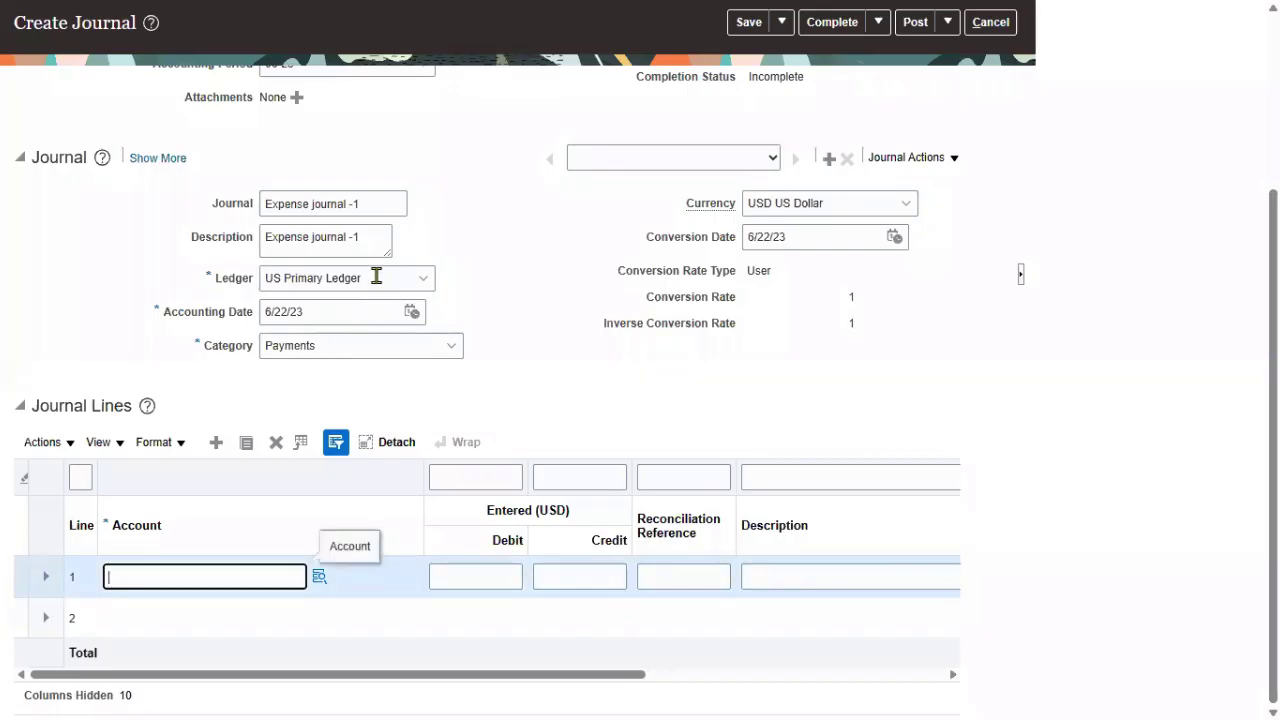
- Review the journal's ledger, currency and accounting date, and check the account entry of line 1
{"action": "left_click_drag", "start_coordinate": [376, 276], "coordinate": [257, 280]}
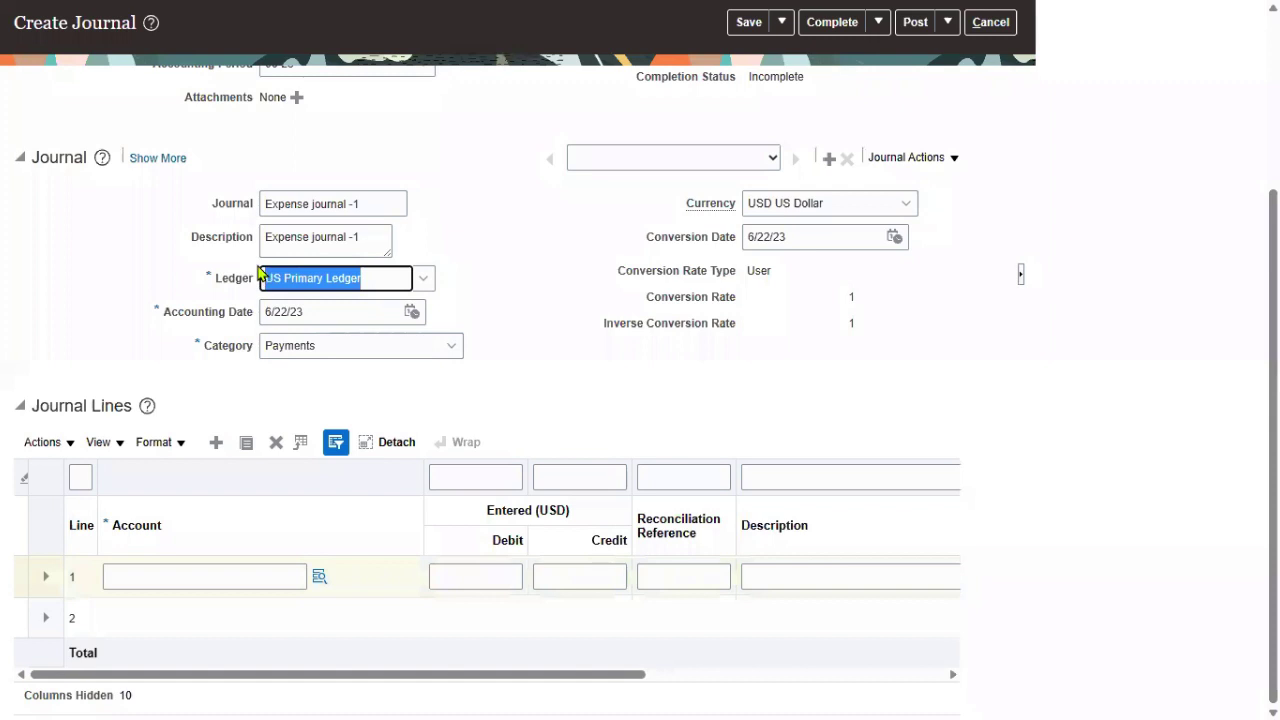
{"action": "left_click", "coordinate": [858, 201]}
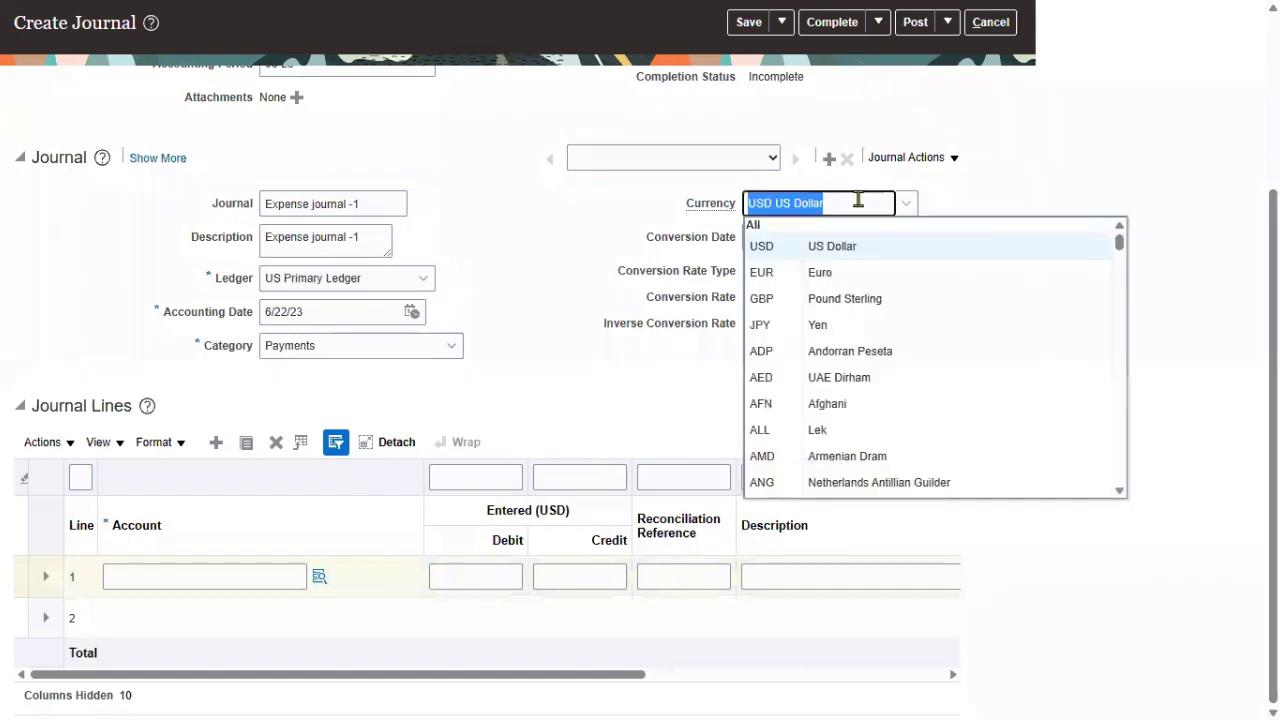
{"action": "left_click", "coordinate": [365, 318]}
{"action": "left_click_drag", "start_coordinate": [329, 317], "coordinate": [160, 334]}
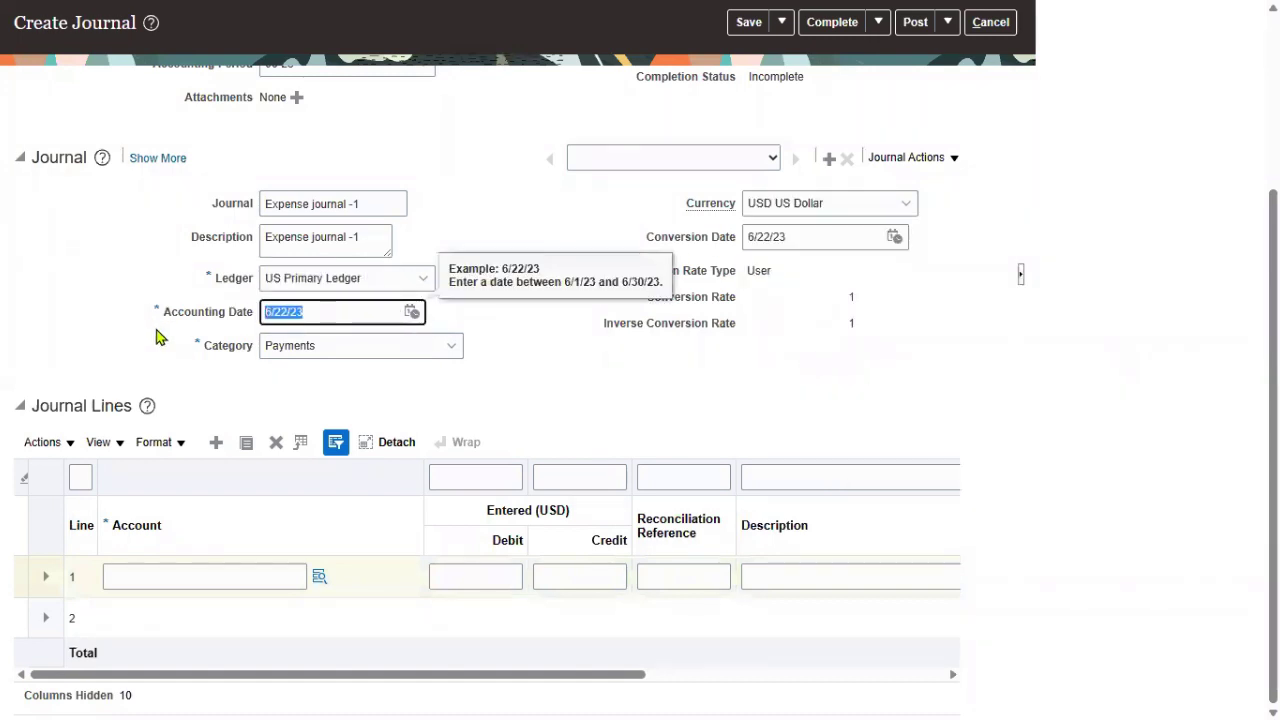
{"action": "left_click", "coordinate": [196, 576]}
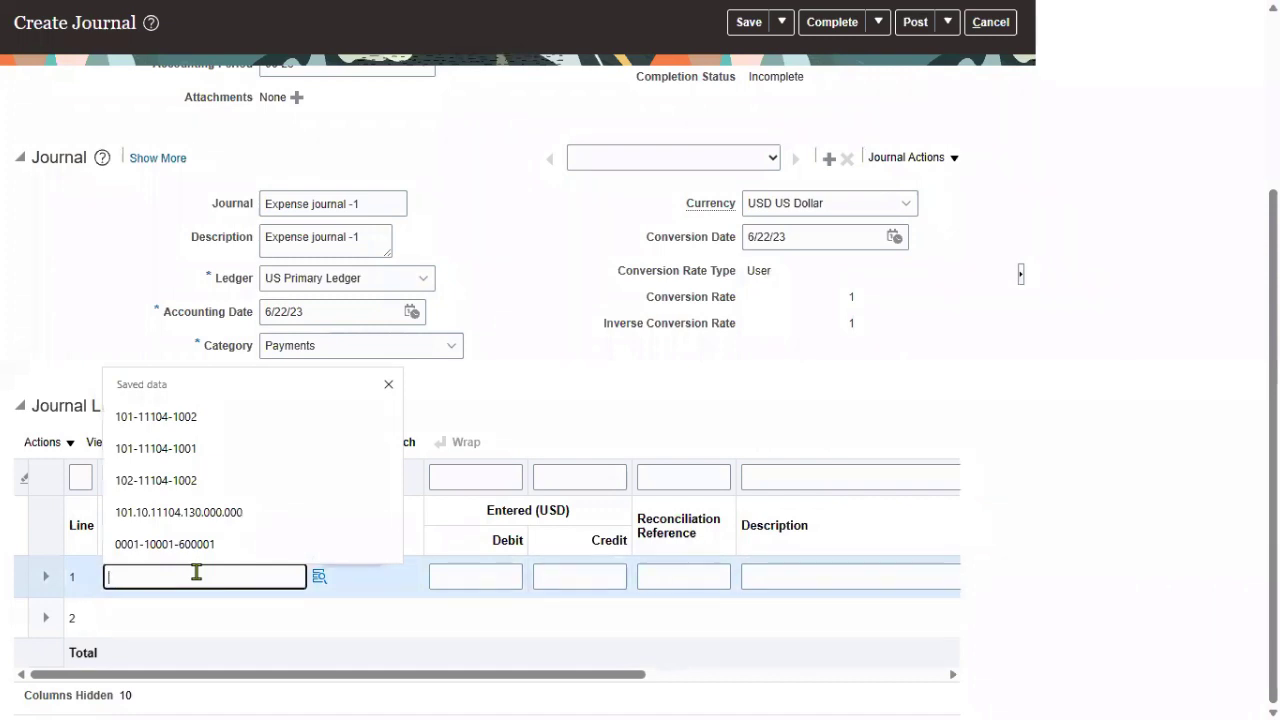
{"action": "left_click", "coordinate": [597, 375]}
- Cancel the new journal and open the Financials setup in Setup and Maintenance
{"action": "scroll", "coordinate": [1165, 280], "scroll_direction": "up", "scroll_amount": 3}
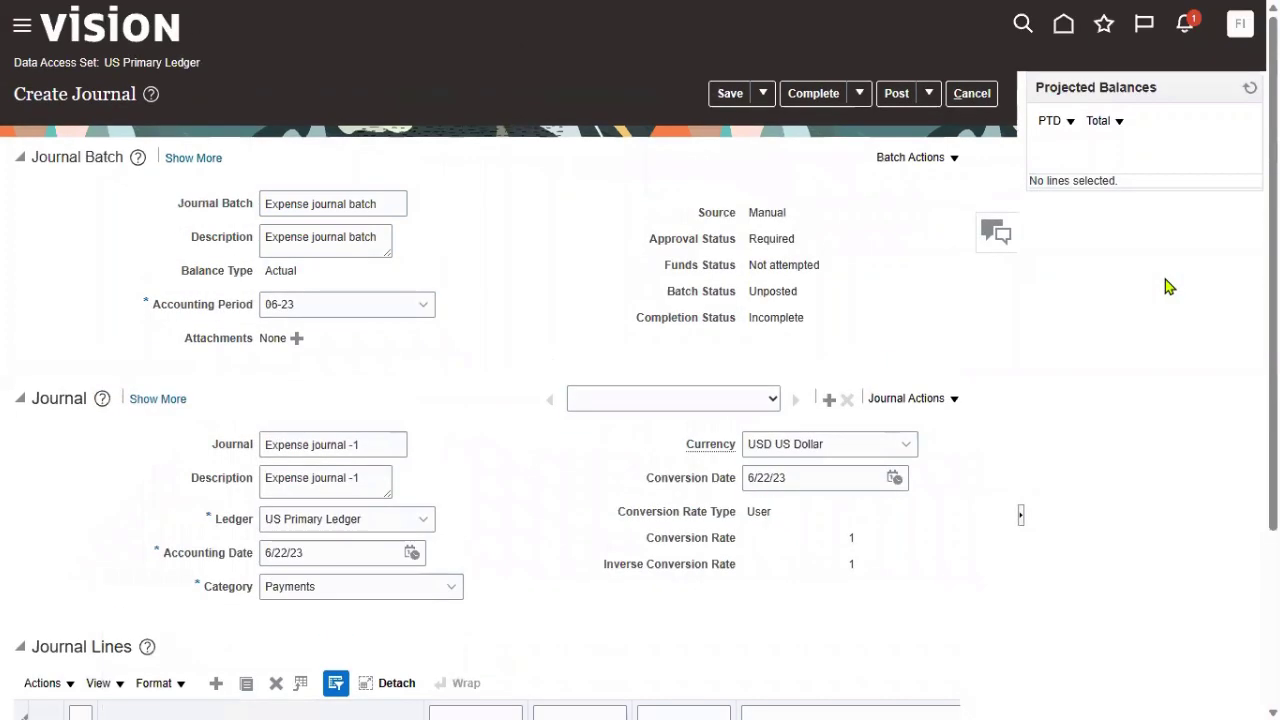
{"action": "left_click", "coordinate": [972, 93]}
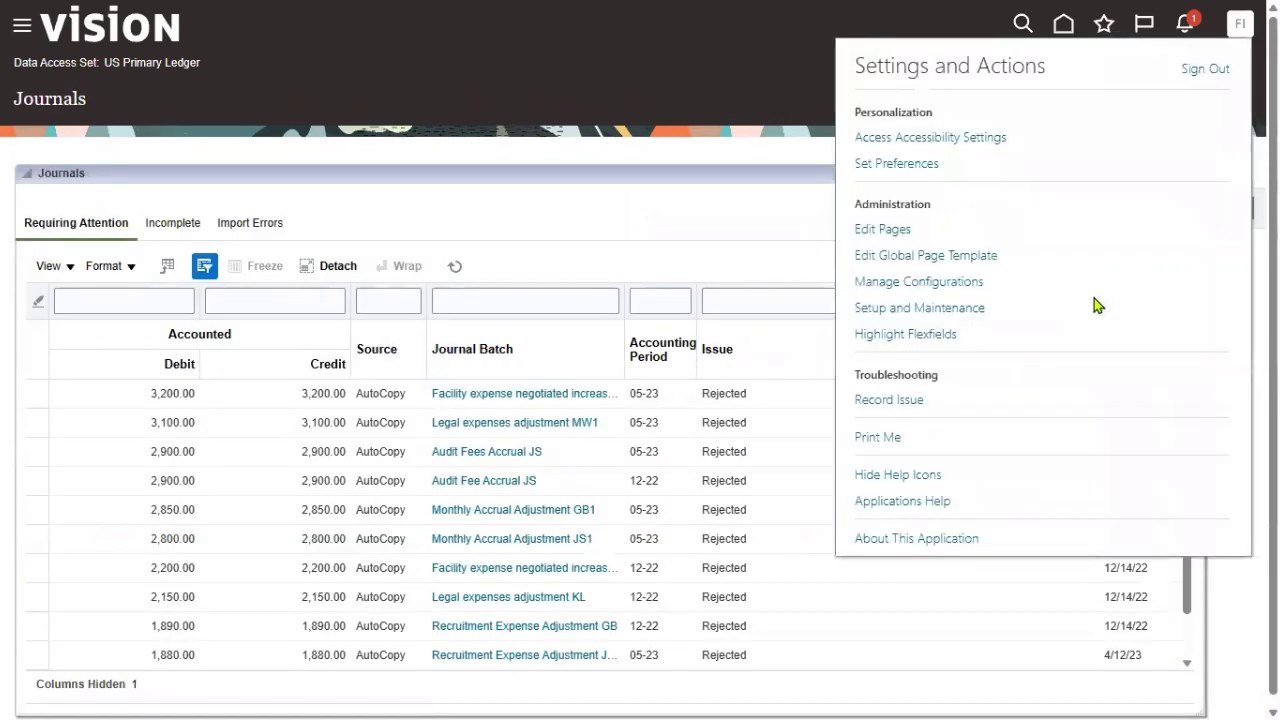
{"action": "left_click", "coordinate": [962, 308]}
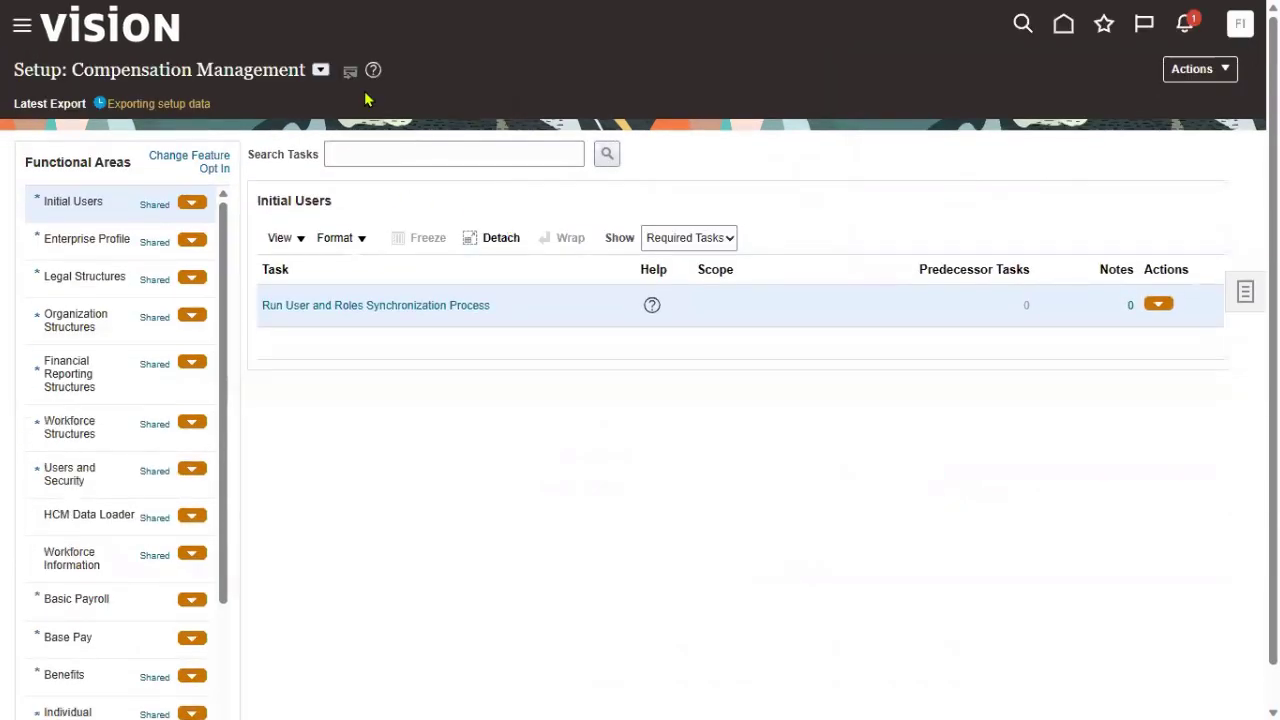
{"action": "left_click", "coordinate": [320, 70]}
{"action": "left_click", "coordinate": [347, 199]}
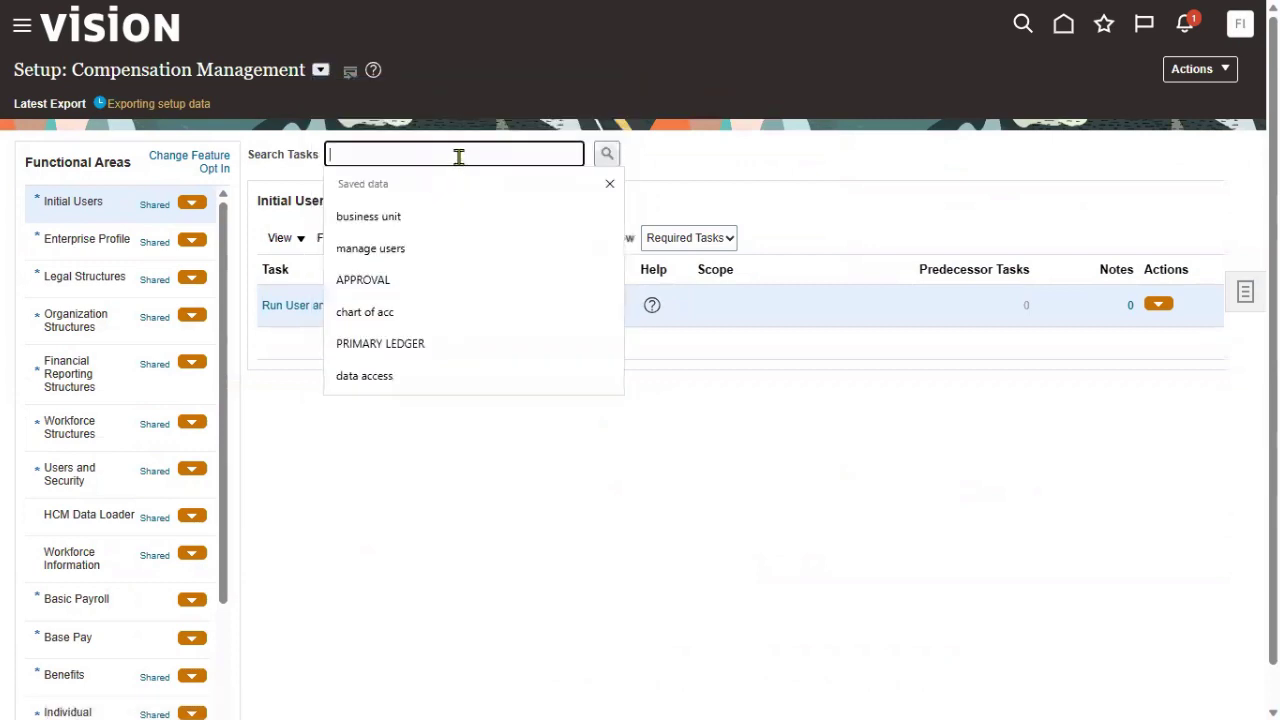
- Search the setup tasks for "chart of acc", and open and close the Manage Chart of Accounts Structures task
{"action": "type", "text": "chart of acc"}
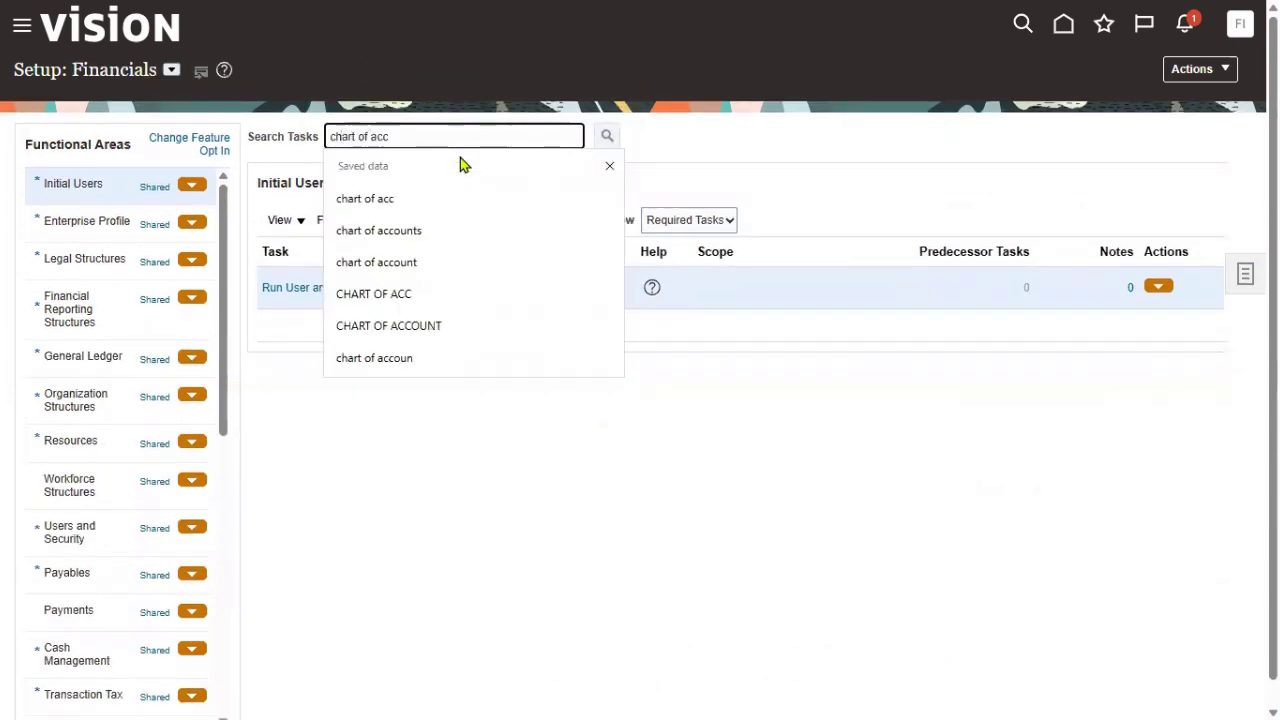
{"action": "key", "text": "Return"}
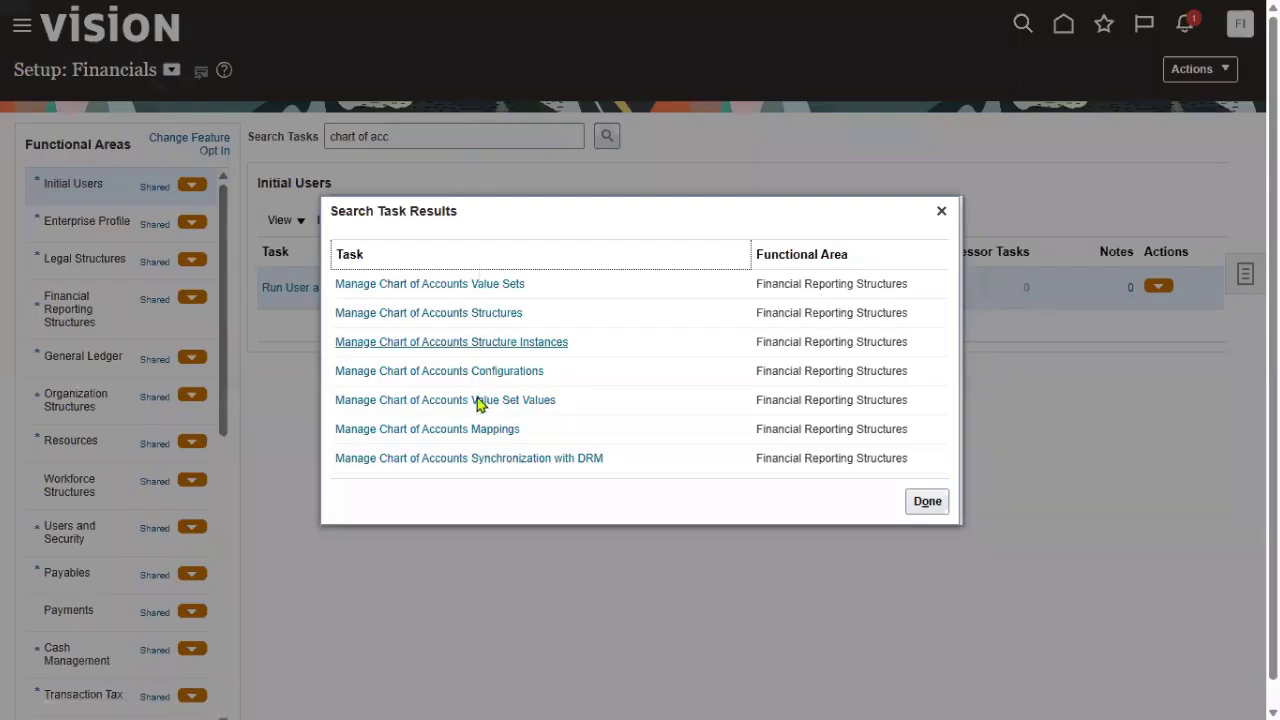
{"action": "left_click", "coordinate": [504, 316]}
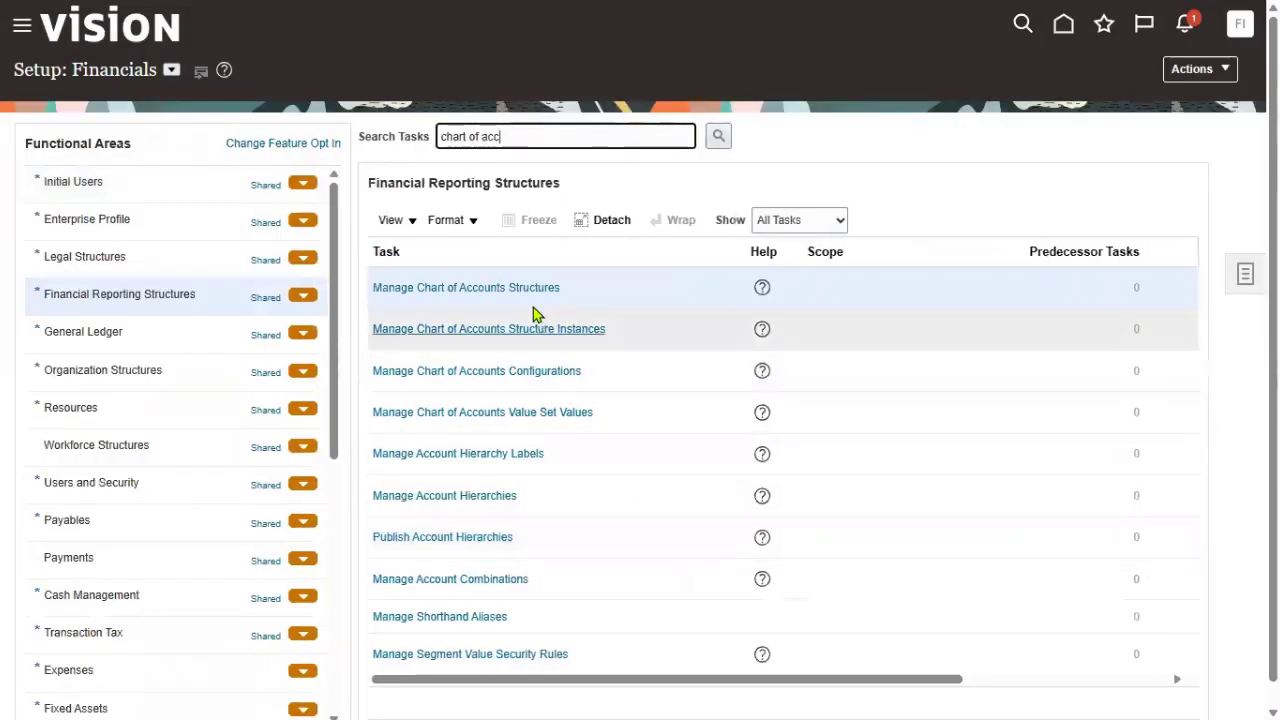
{"action": "left_click", "coordinate": [560, 288]}
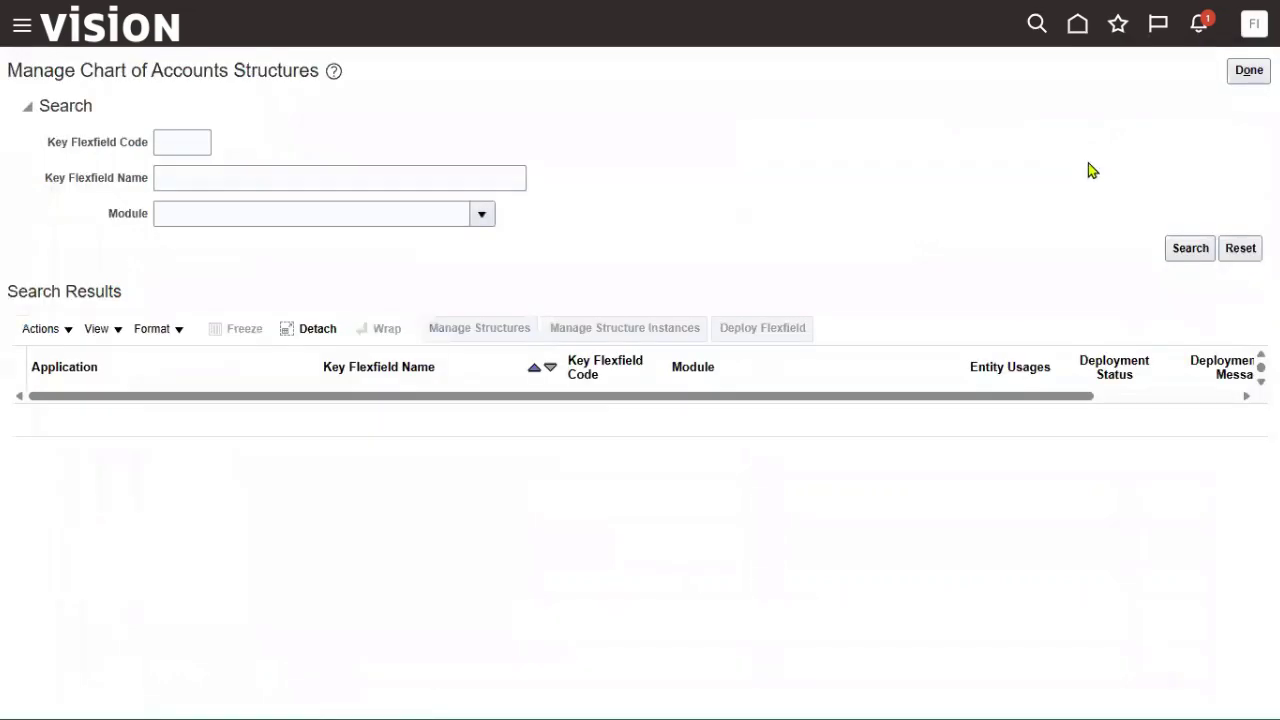
{"action": "left_click", "coordinate": [1249, 72]}
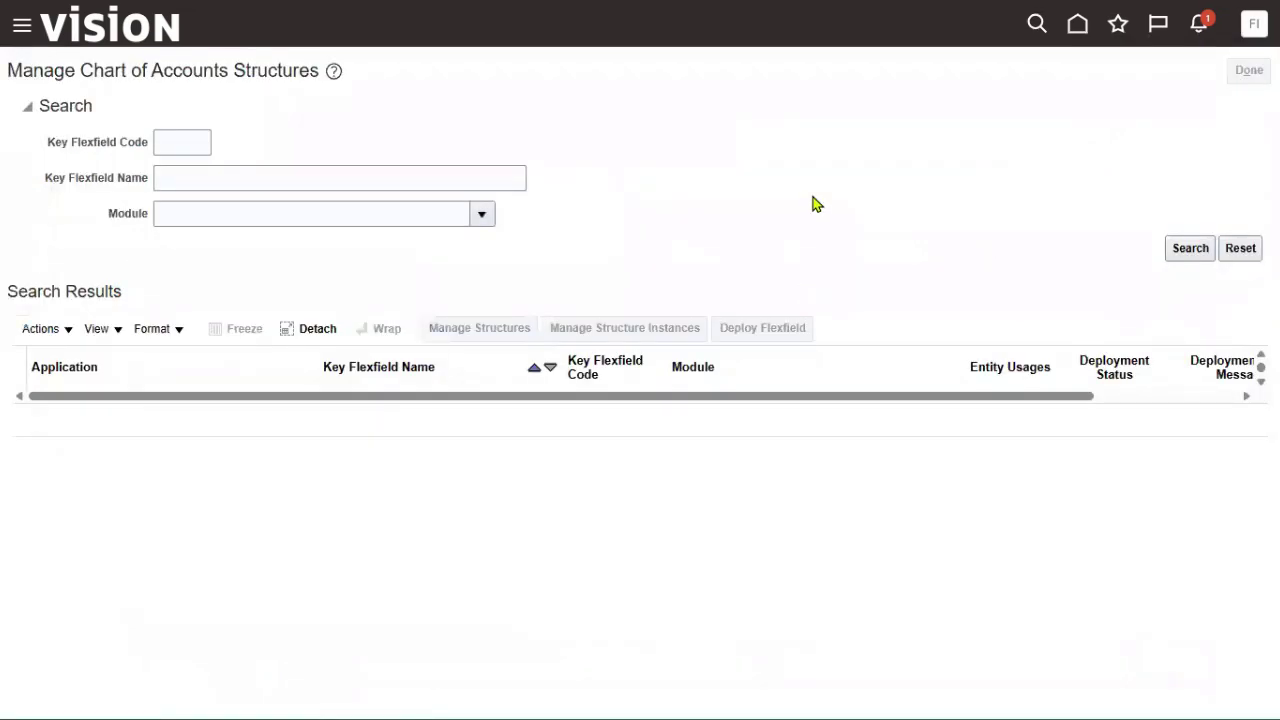
- Search the setup tasks for "PRIMARY LEDGER" and open the Manage Primary Ledgers task
{"action": "left_click", "coordinate": [585, 143]}
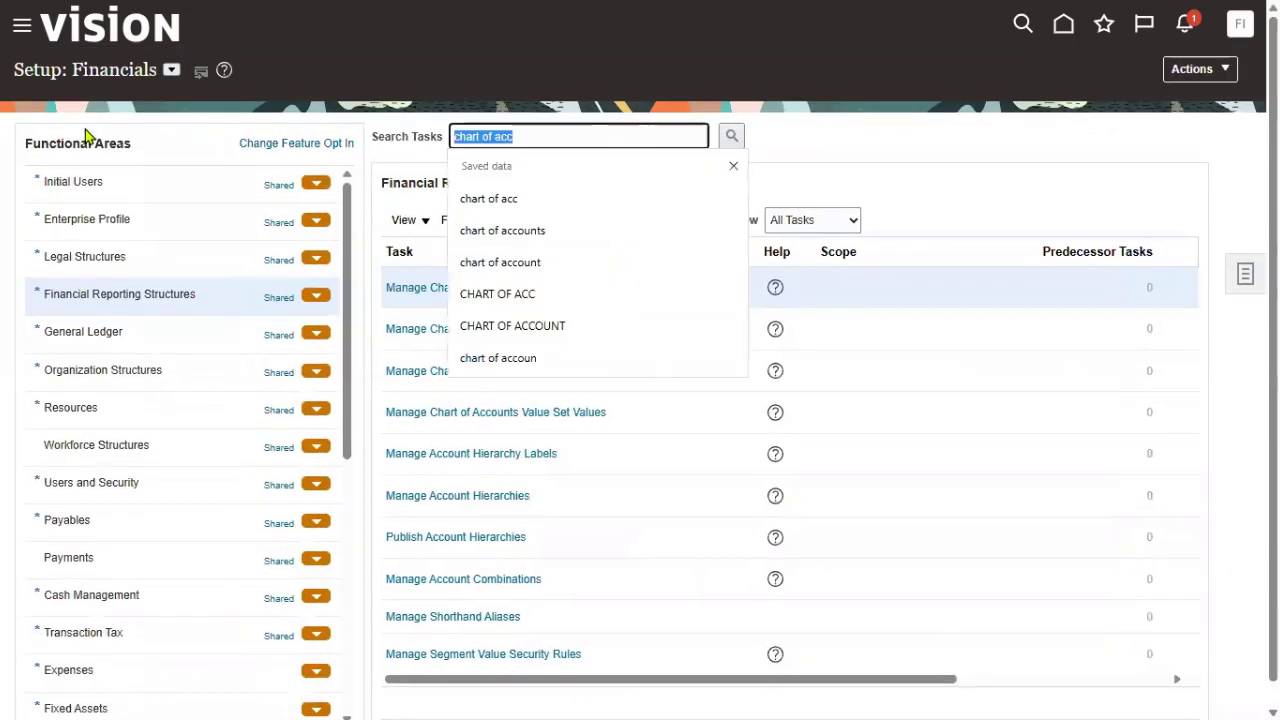
{"action": "type", "text": "pri"}
{"action": "left_click", "coordinate": [508, 200]}
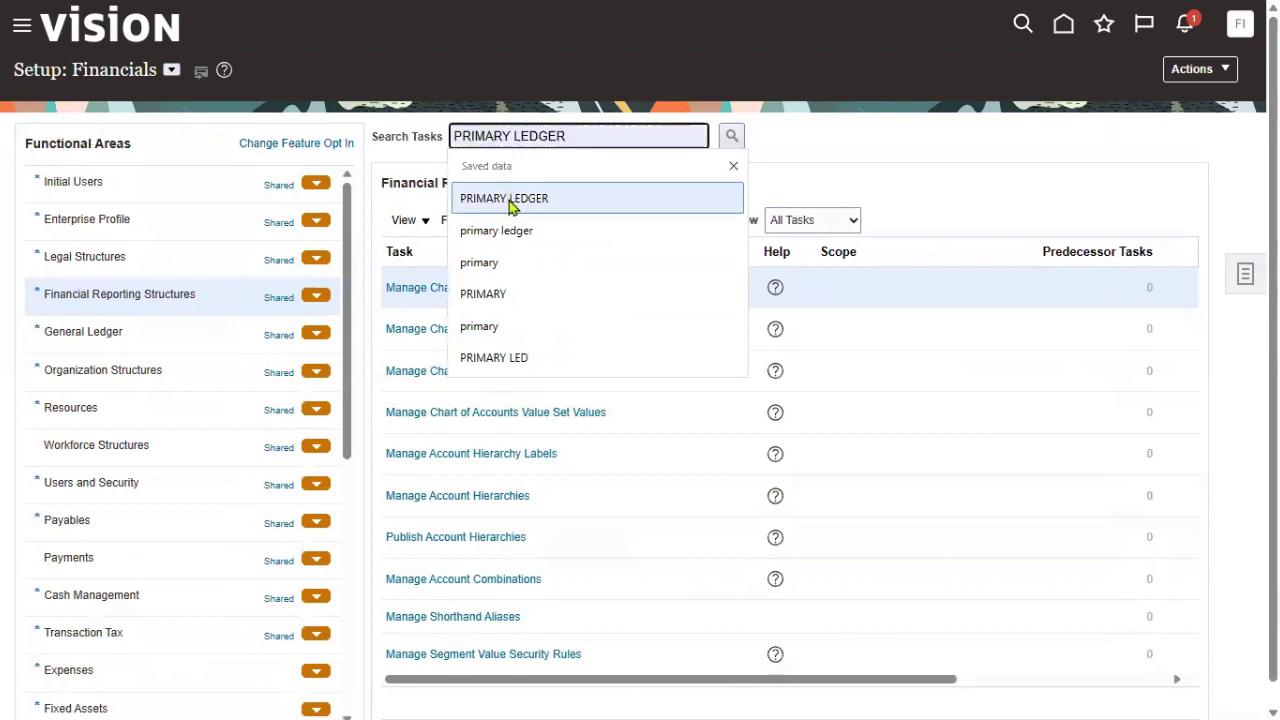
{"action": "left_click", "coordinate": [733, 135]}
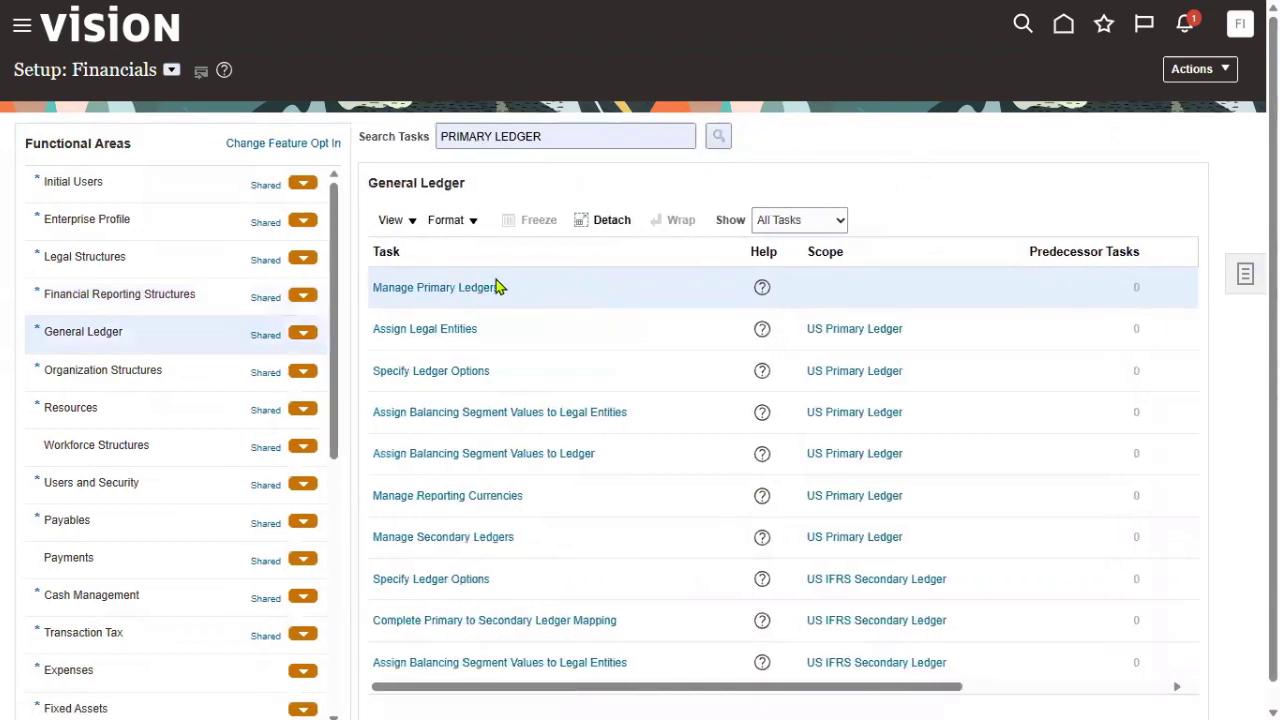
{"action": "left_click", "coordinate": [453, 290]}
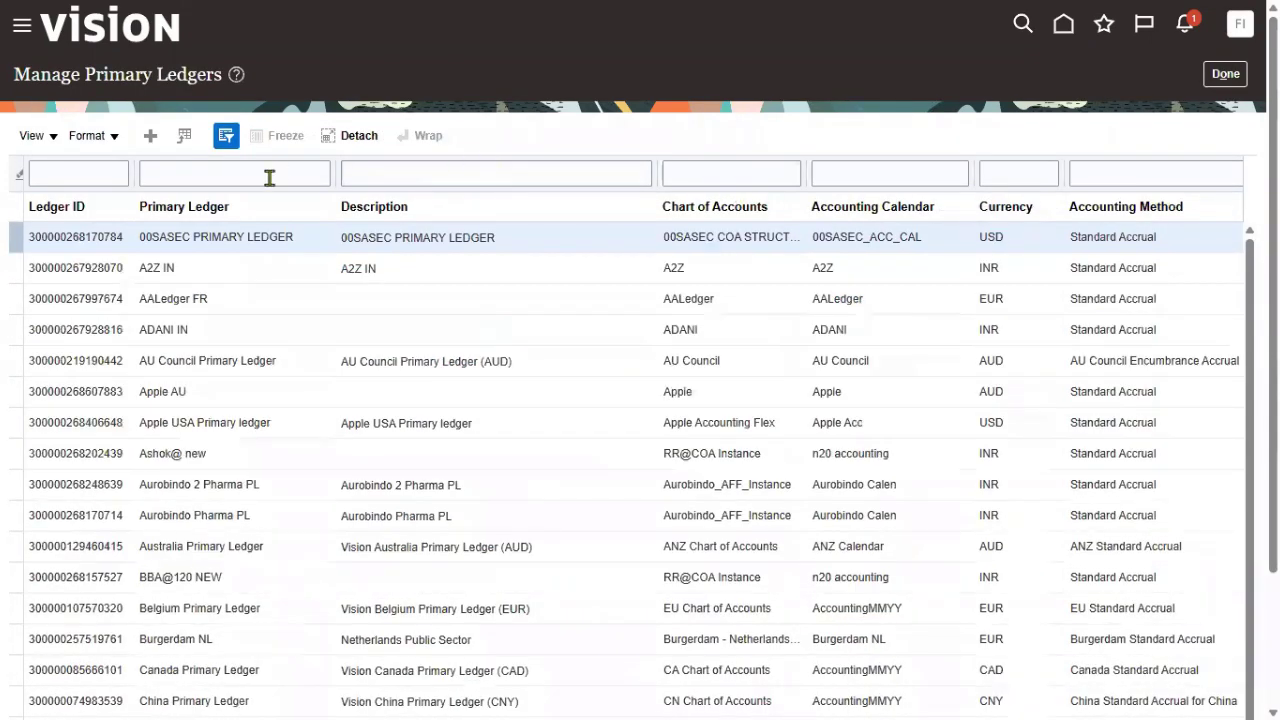
- Filter the primary ledgers list by the ledger name "US Primary Ledger"
{"action": "left_click", "coordinate": [270, 176]}
{"action": "type", "text": "US Primary Ledger"}
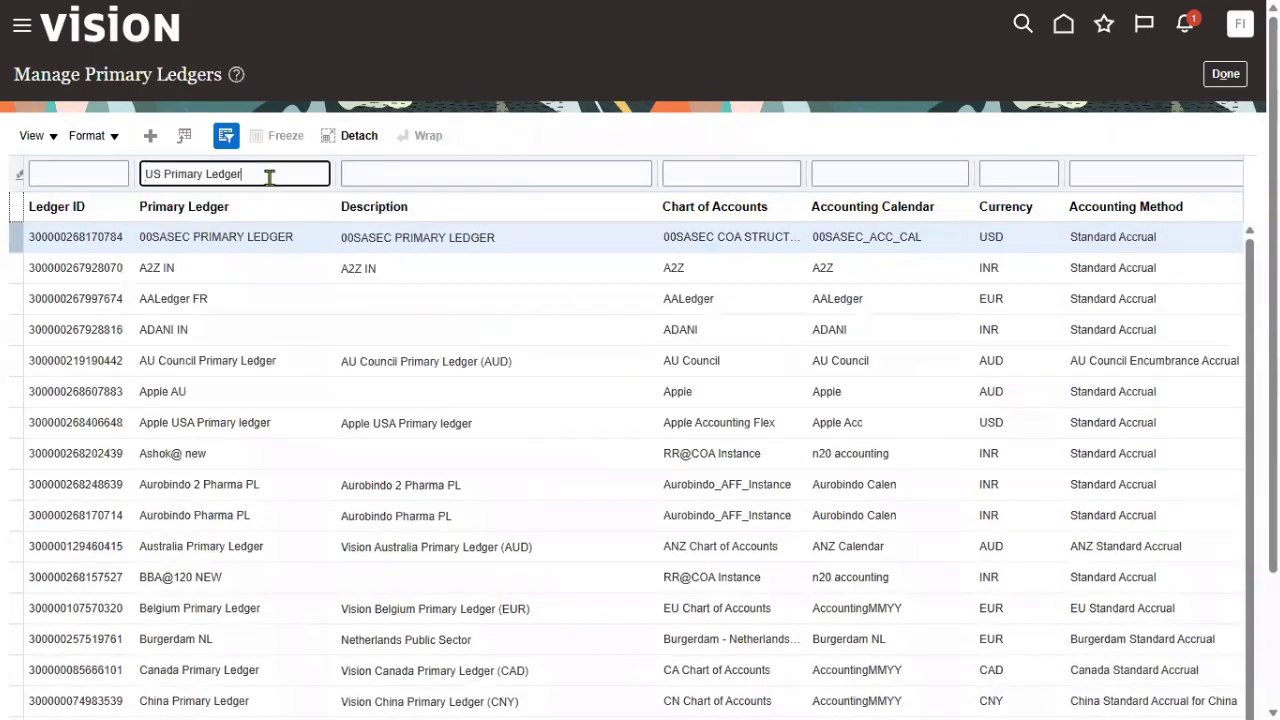
{"action": "key", "text": "Return"}
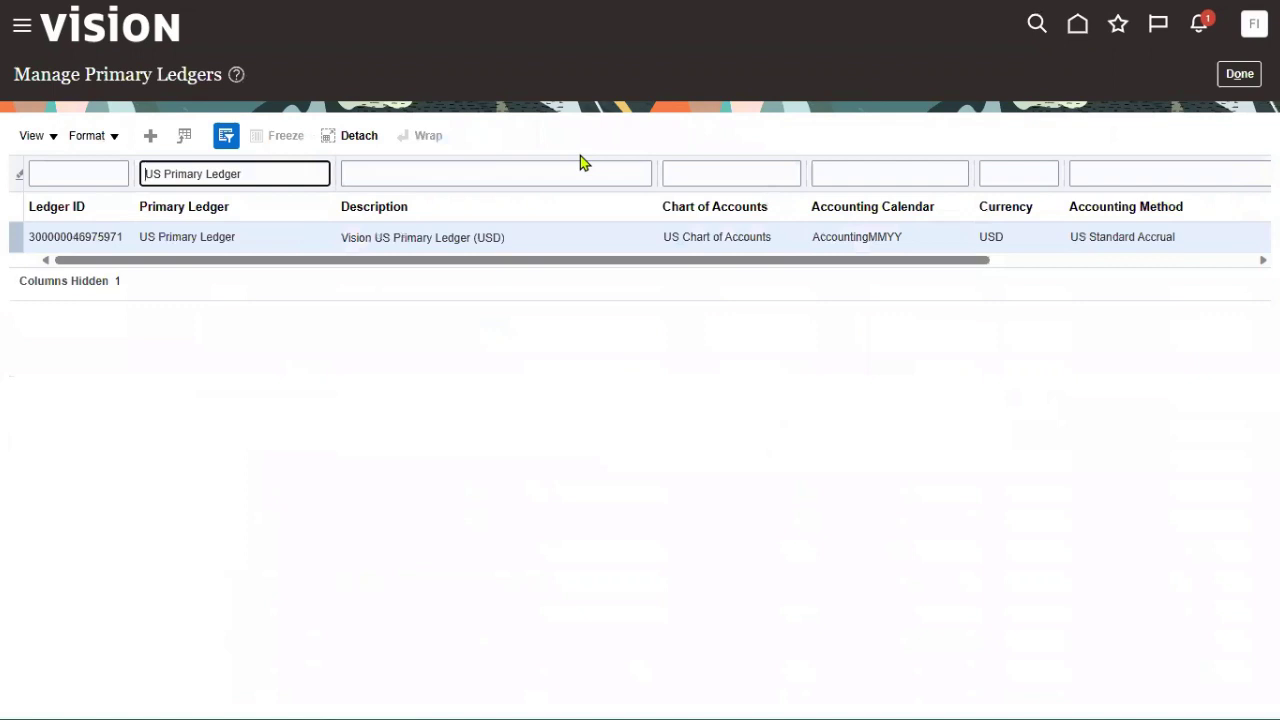
- Copy the chart of accounts name of the US Primary Ledger and close the primary ledgers list
{"action": "left_click", "coordinate": [318, 237]}
{"action": "scroll", "coordinate": [914, 260], "scroll_direction": "right", "scroll_amount": 3}
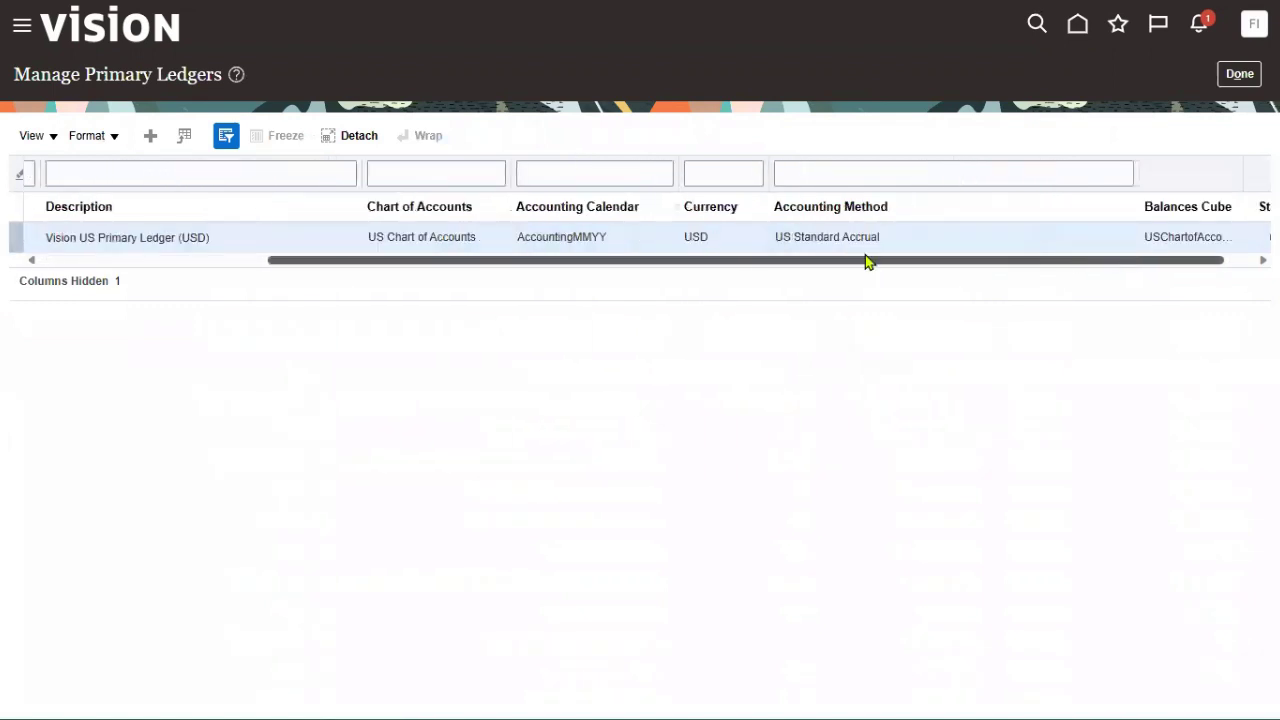
{"action": "double_click", "coordinate": [372, 236]}
{"action": "left_click_drag", "start_coordinate": [395, 236], "coordinate": [476, 237]}
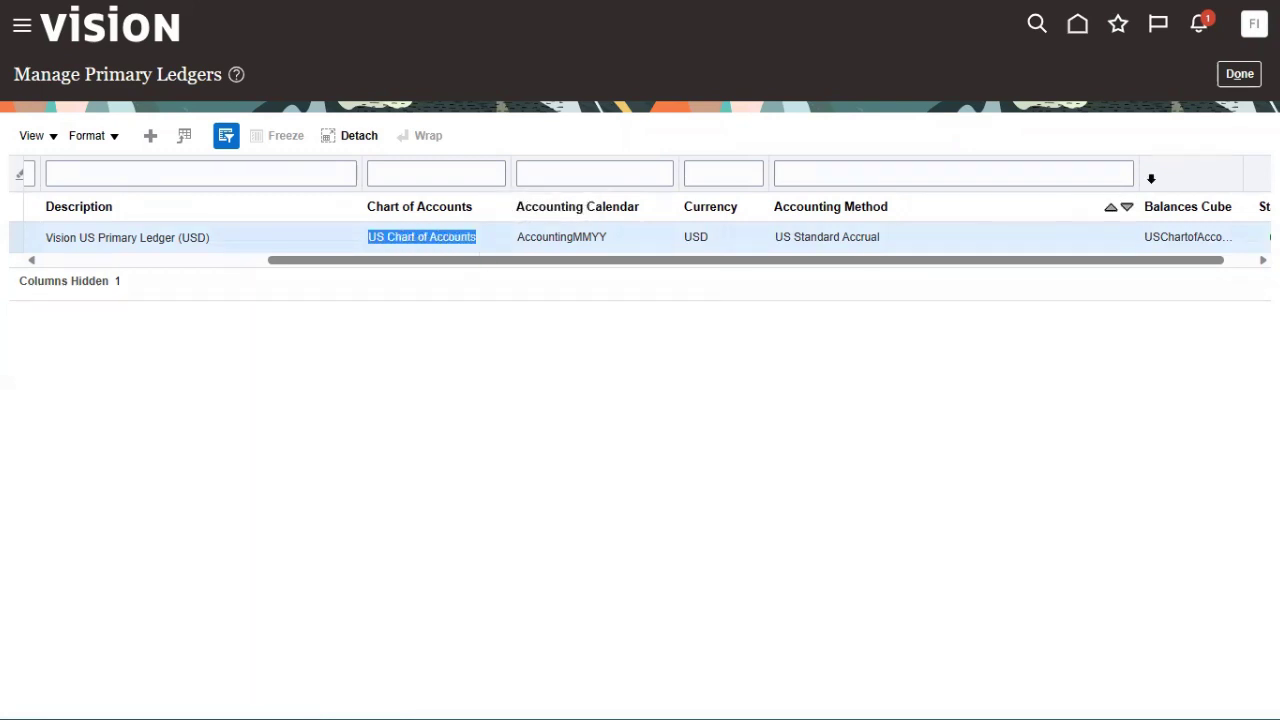
{"action": "left_click", "coordinate": [1239, 74]}
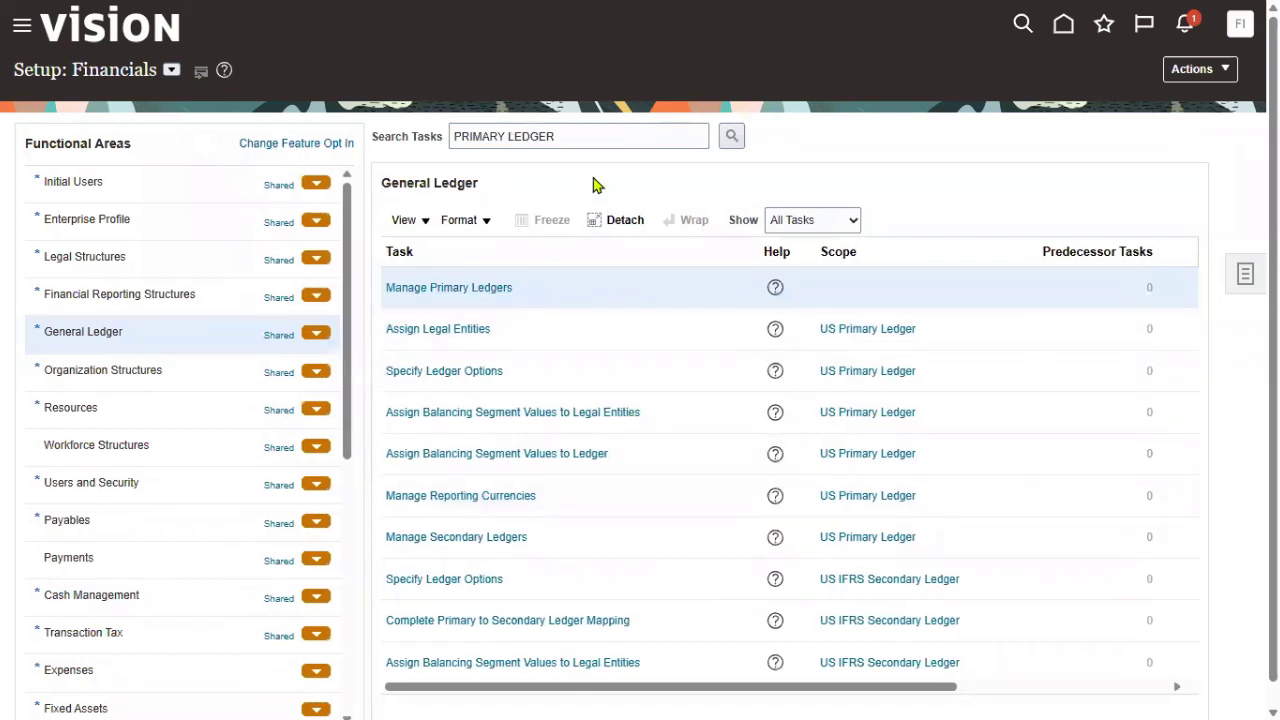
- Search the setup tasks for "chart of acc" and open the Manage Chart of Accounts Structures task
{"action": "left_click", "coordinate": [594, 146]}
{"action": "key", "text": "ctrl+a"}
{"action": "type", "text": "c"}
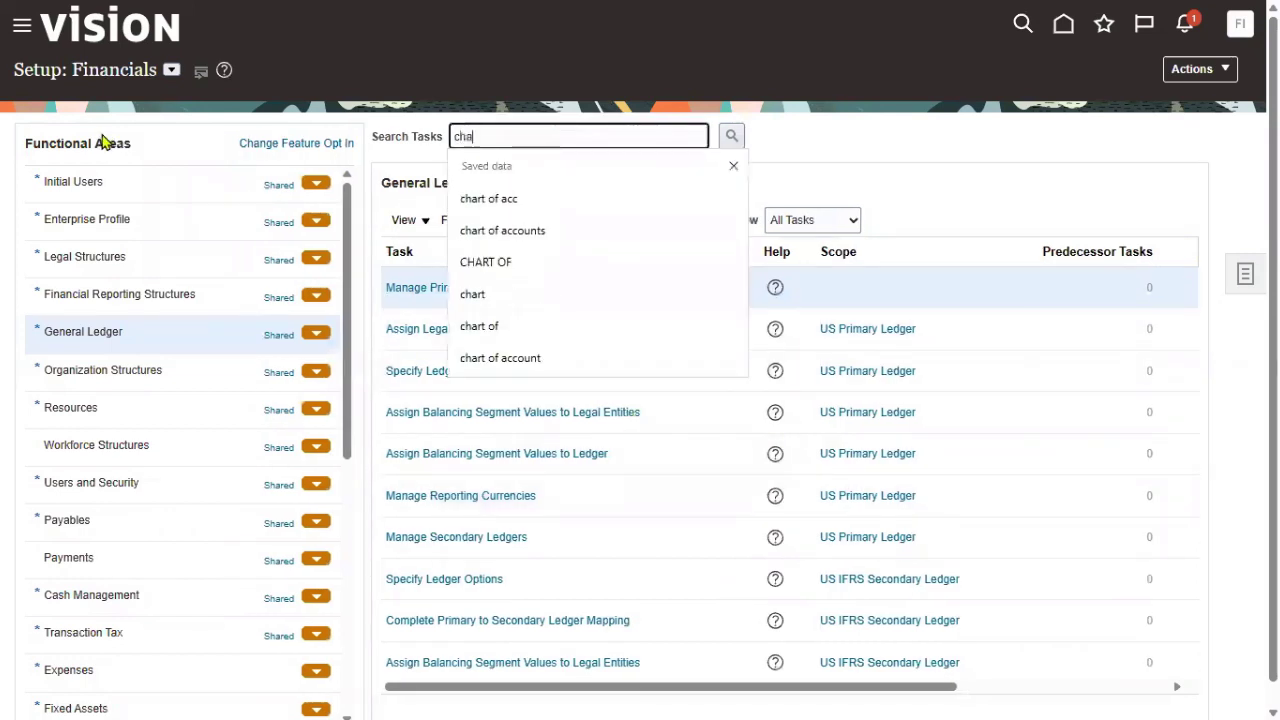
{"action": "type", "text": "ha"}
{"action": "left_click", "coordinate": [500, 200]}
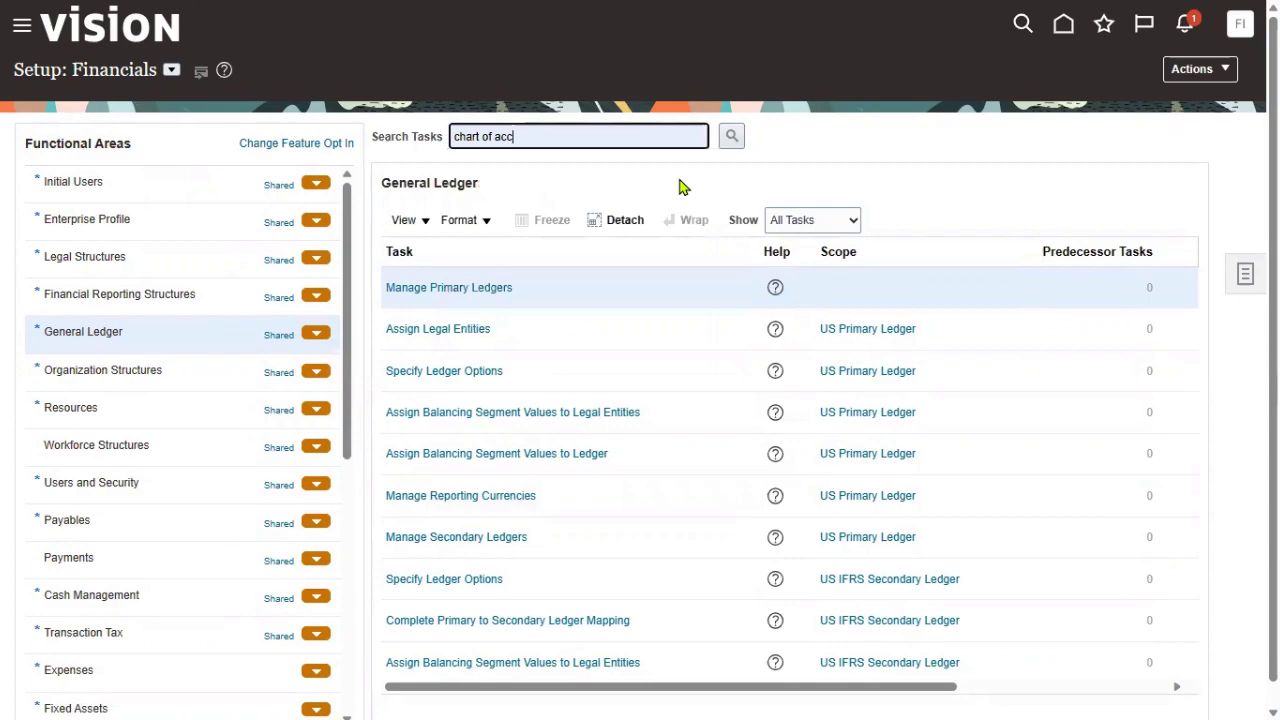
{"action": "left_click", "coordinate": [729, 139]}
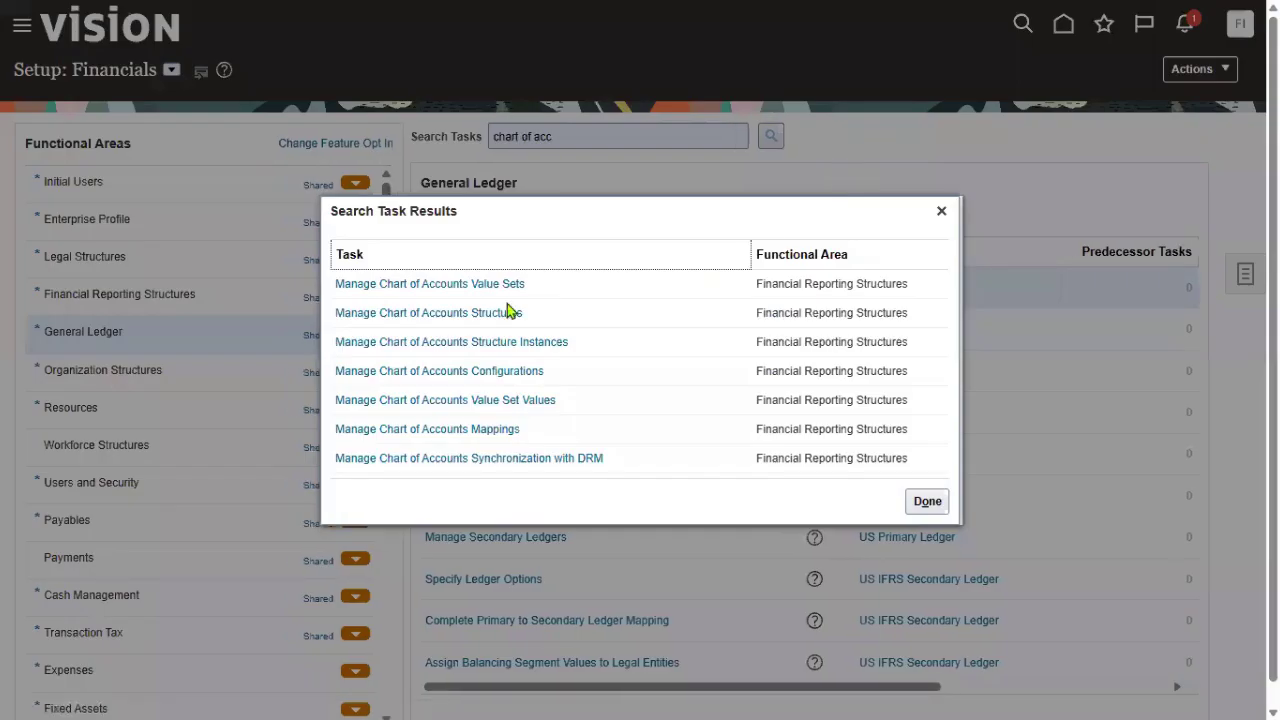
{"action": "left_click", "coordinate": [470, 315]}
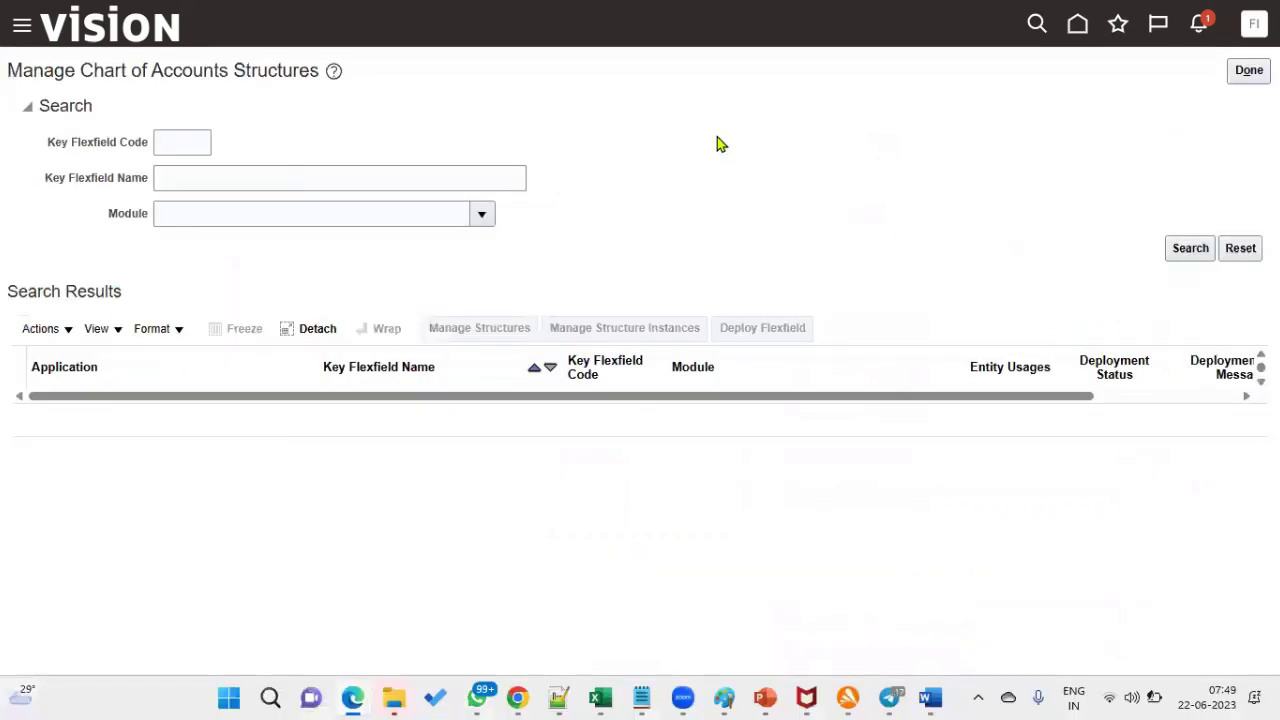
- List the key flexfields and search the Accounting Flexfield's structure instances for the name "US Chart of Accounts"
{"action": "left_click", "coordinate": [1183, 253]}
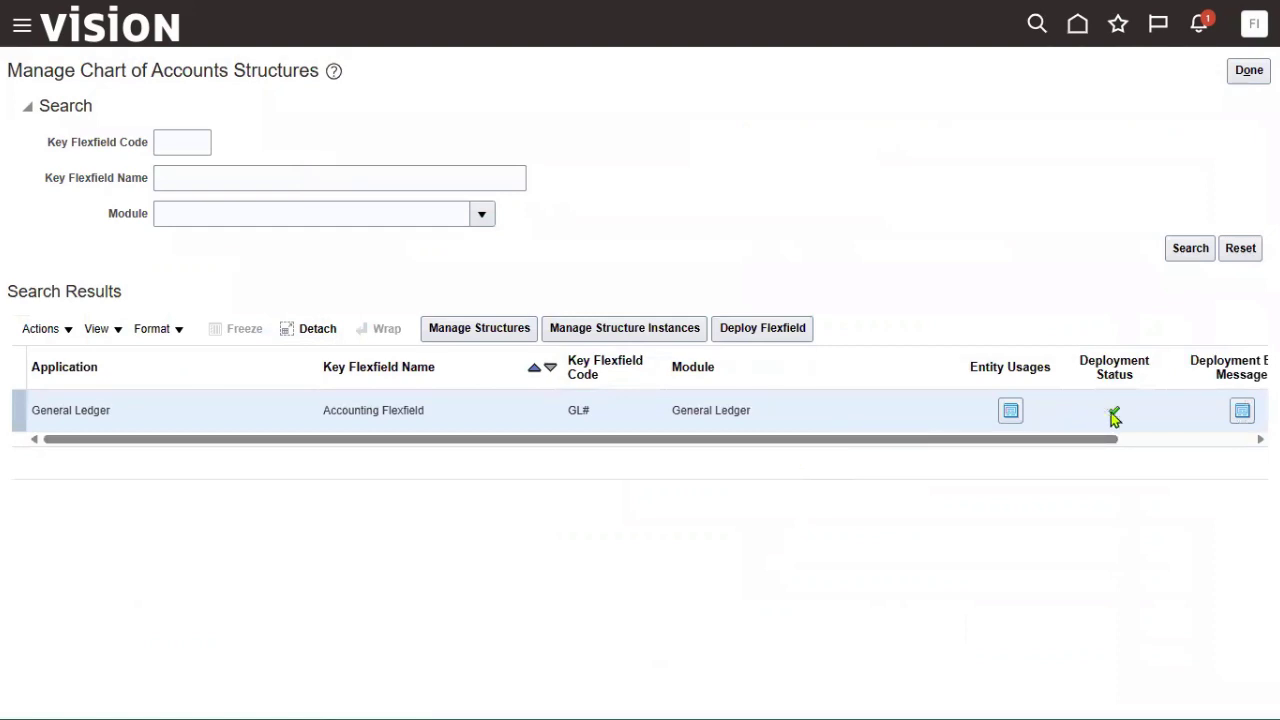
{"action": "mouse_move", "coordinate": [1113, 420]}
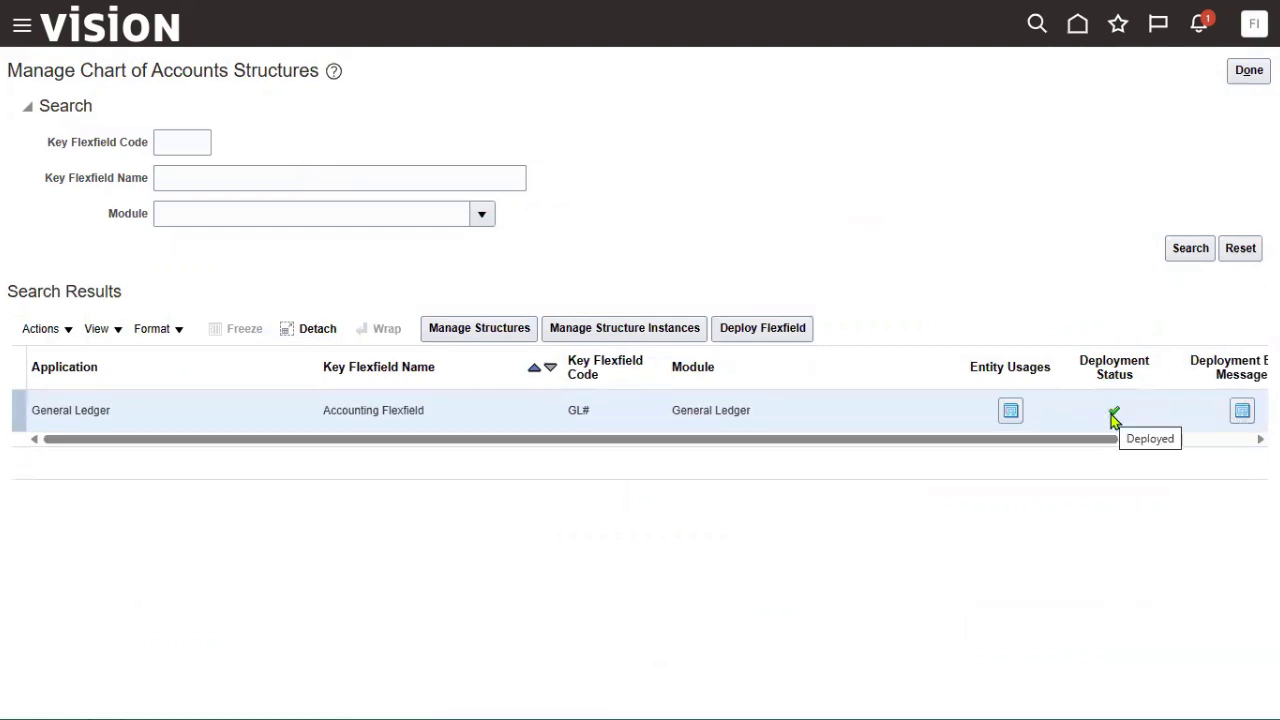
{"action": "left_click", "coordinate": [650, 330]}
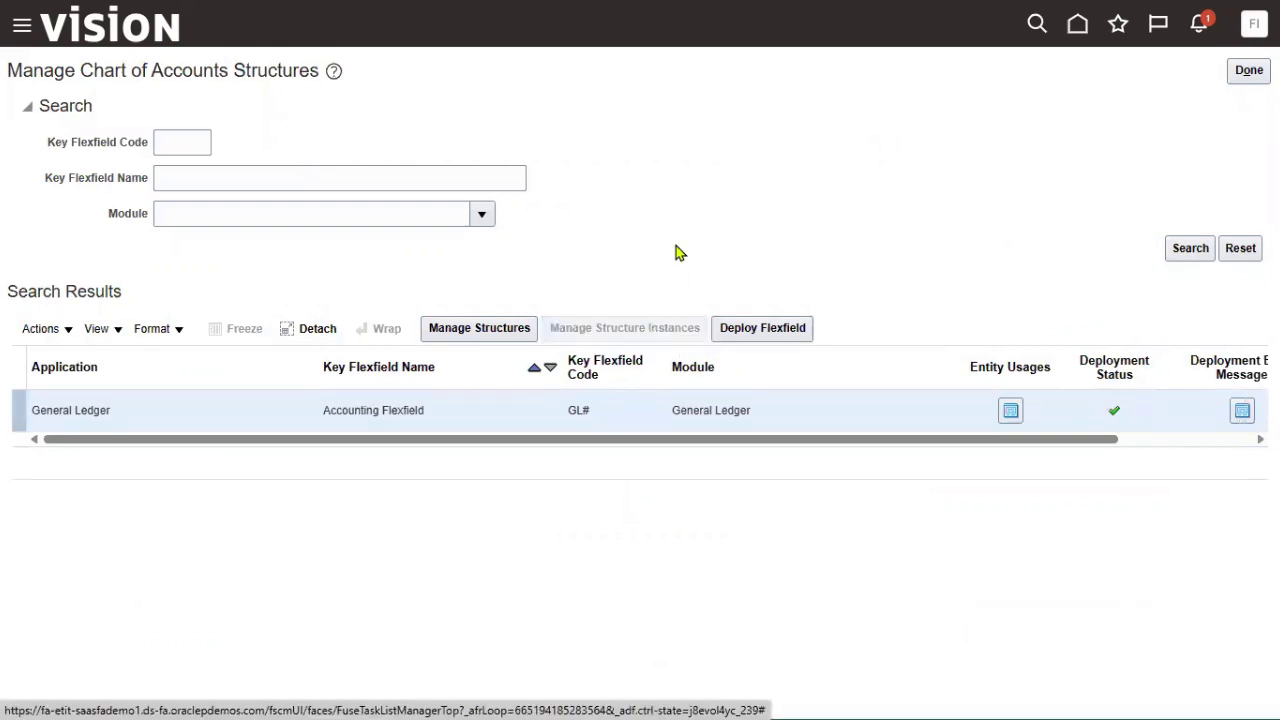
{"action": "left_click", "coordinate": [283, 191]}
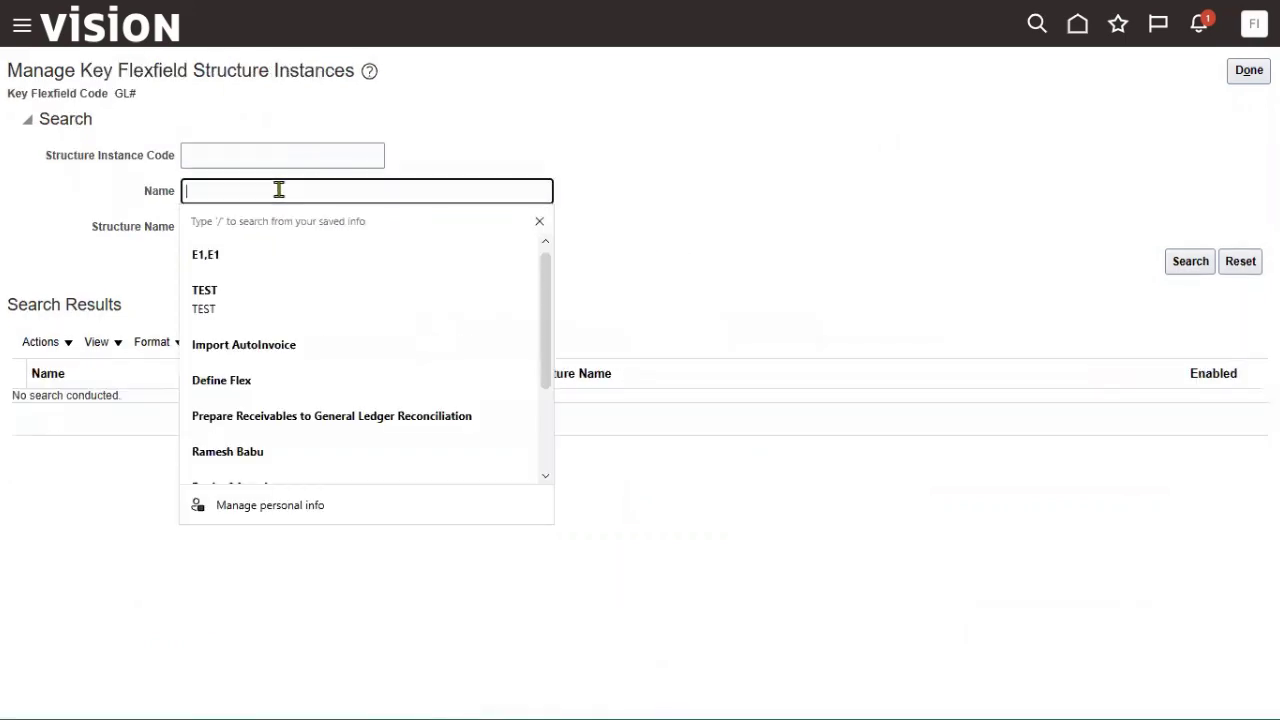
{"action": "type", "text": "US Chart of Accounts"}
{"action": "left_click", "coordinate": [1189, 262]}
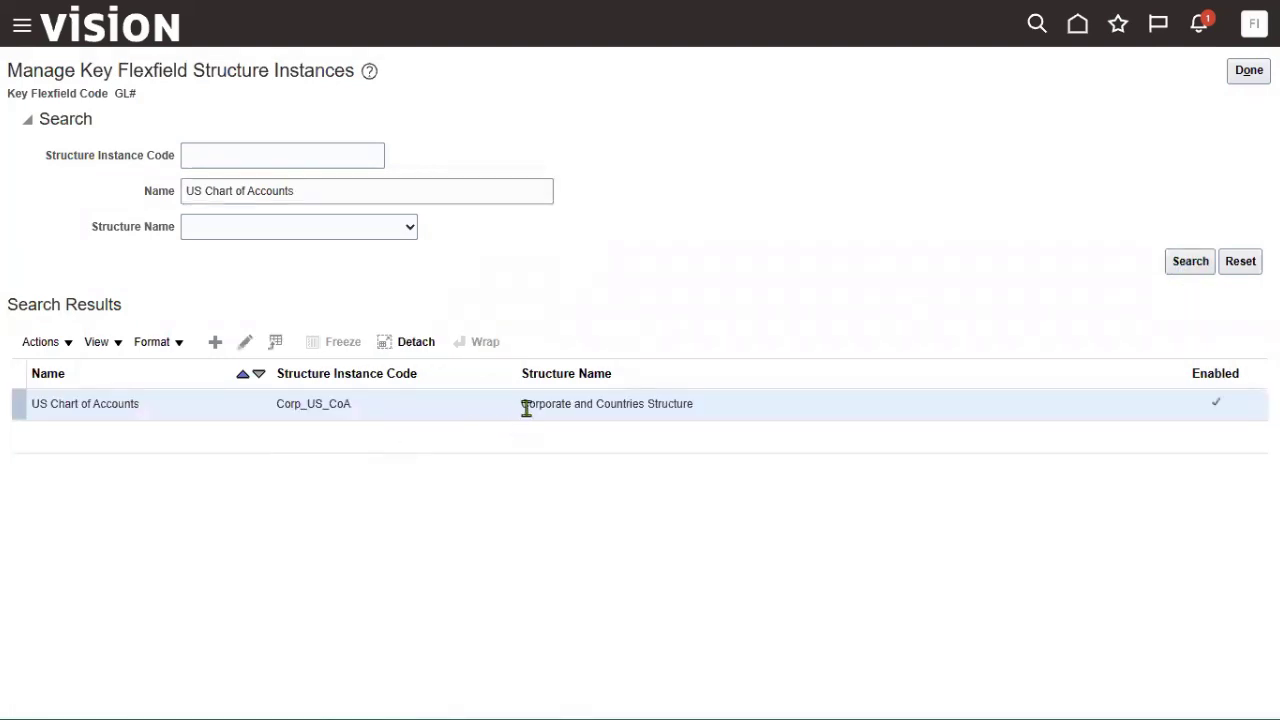
- Copy the structure name of the US Chart of Accounts instance and close the structure instances page
{"action": "left_click_drag", "start_coordinate": [520, 404], "coordinate": [697, 410]}
{"action": "key", "text": "ctrl+c"}
{"action": "left_click", "coordinate": [1249, 71]}
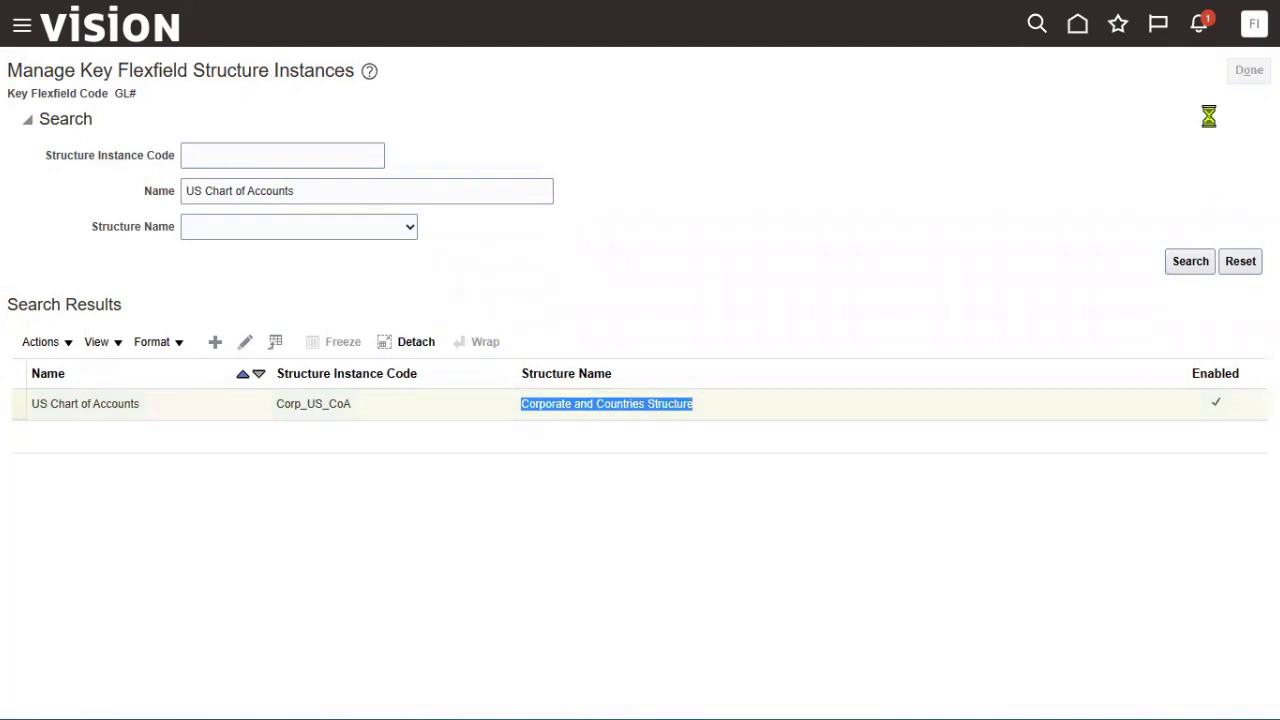
- Search the Accounting Flexfield's structures for "Corporate and Countries Structure" and open that structure for editing
{"action": "left_click", "coordinate": [487, 340]}
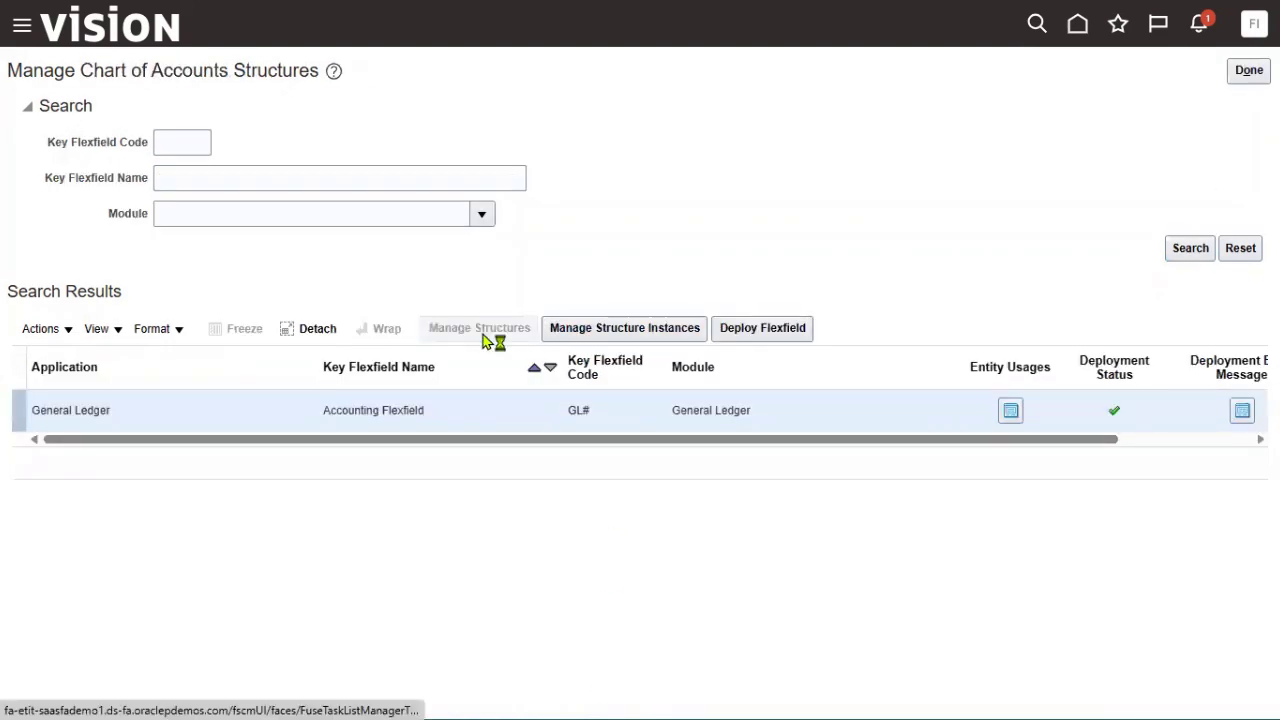
{"action": "left_click", "coordinate": [318, 191]}
{"action": "key", "text": "ctrl+v"}
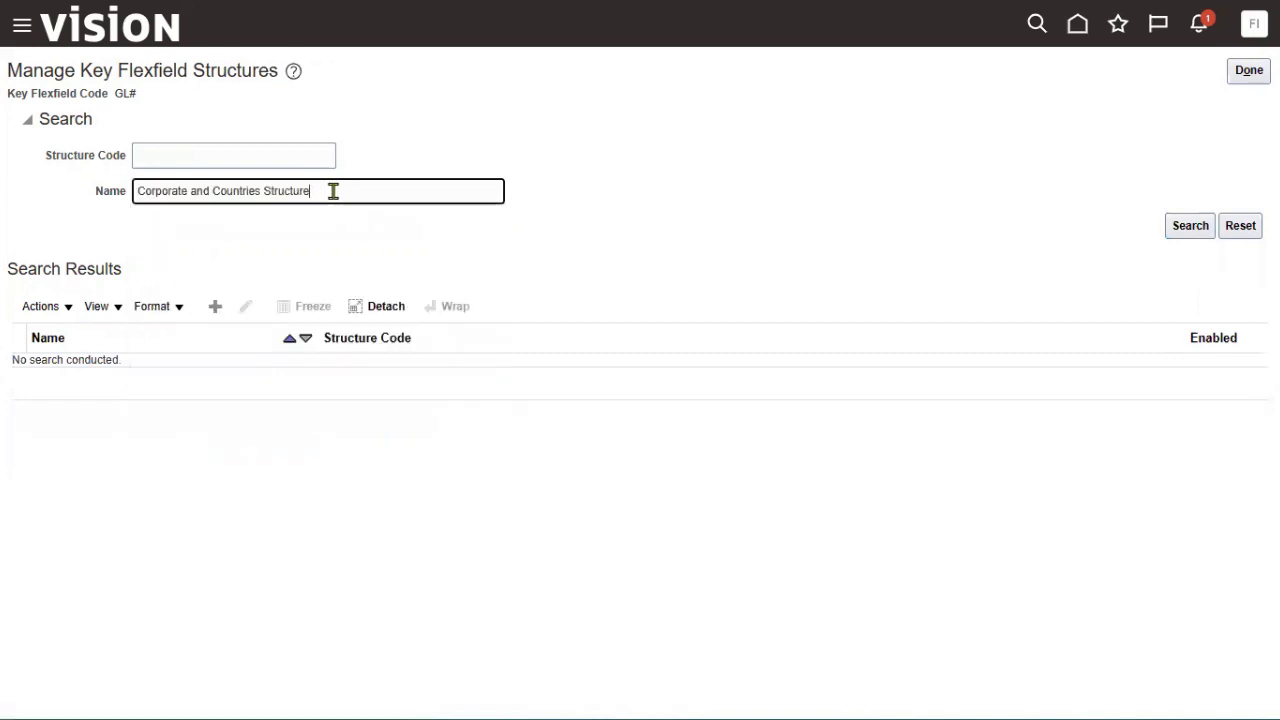
{"action": "left_click", "coordinate": [1190, 226]}
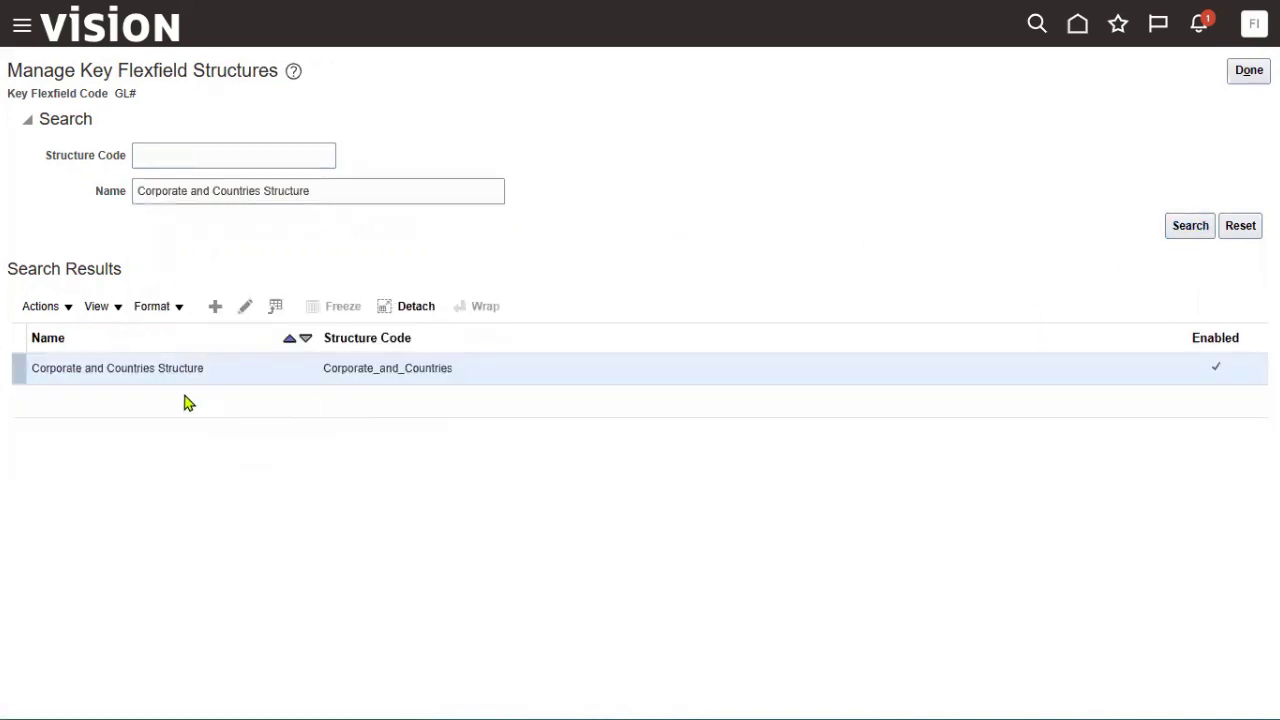
{"action": "left_click", "coordinate": [171, 366]}
{"action": "left_click", "coordinate": [243, 309]}
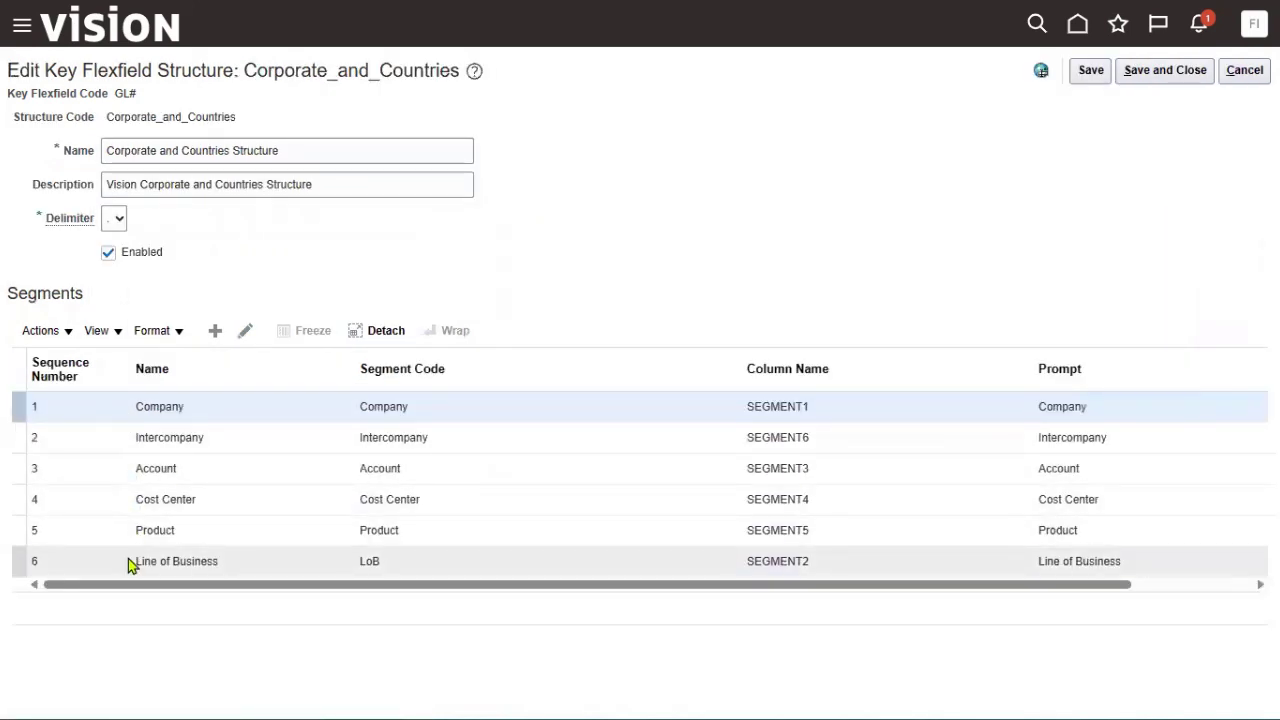
- Copy the Account segment's default value set code, and return to the Financials setup tasks without saving changes
{"action": "left_click", "coordinate": [155, 468]}
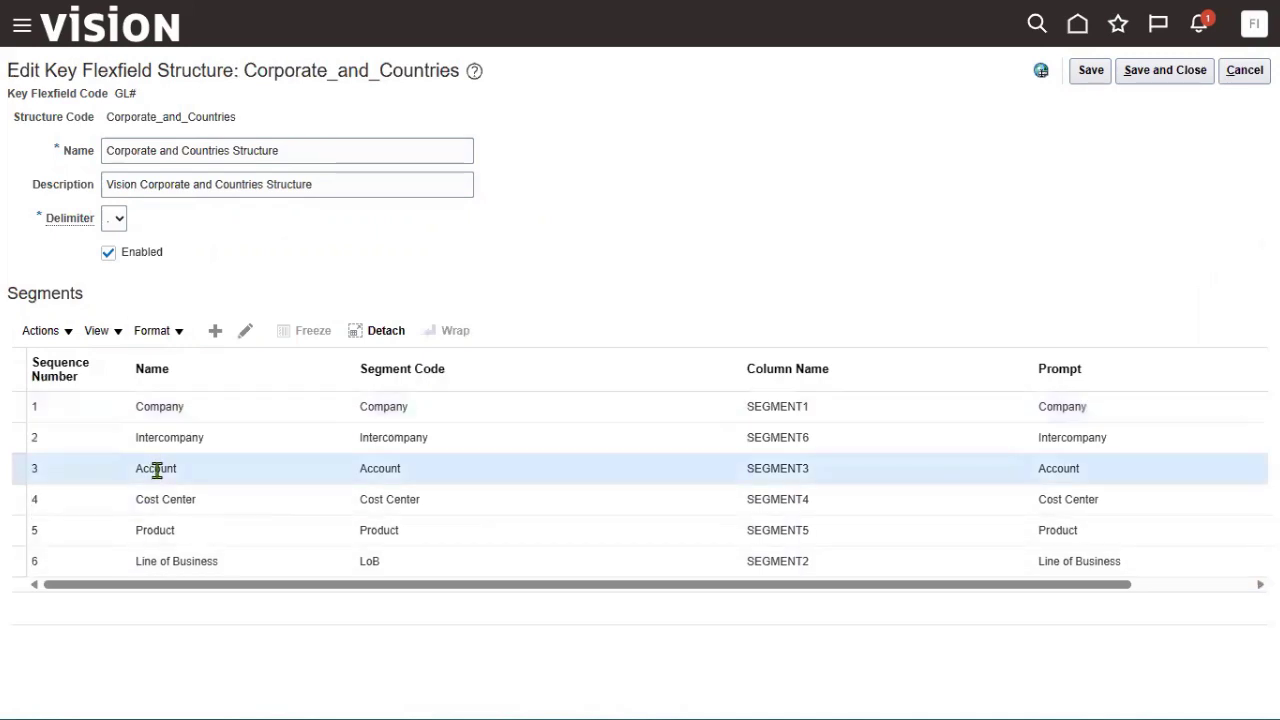
{"action": "left_click", "coordinate": [245, 330]}
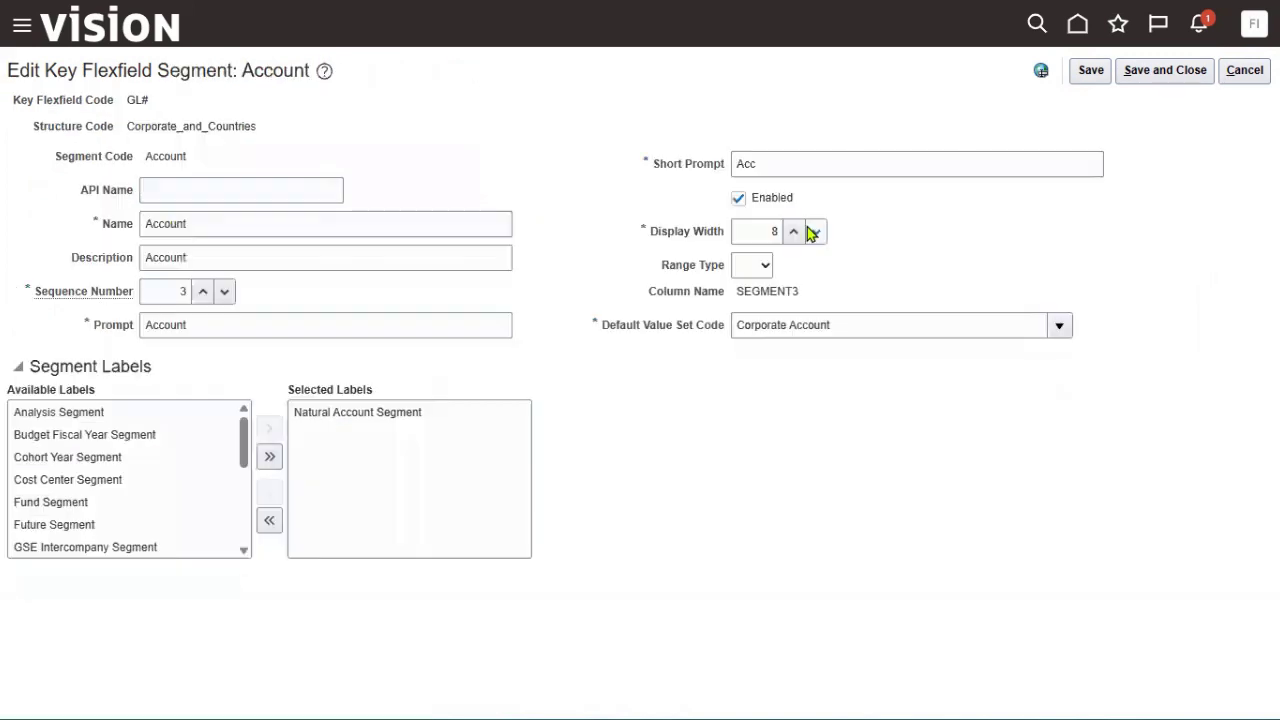
{"action": "left_click_drag", "start_coordinate": [849, 329], "coordinate": [718, 330]}
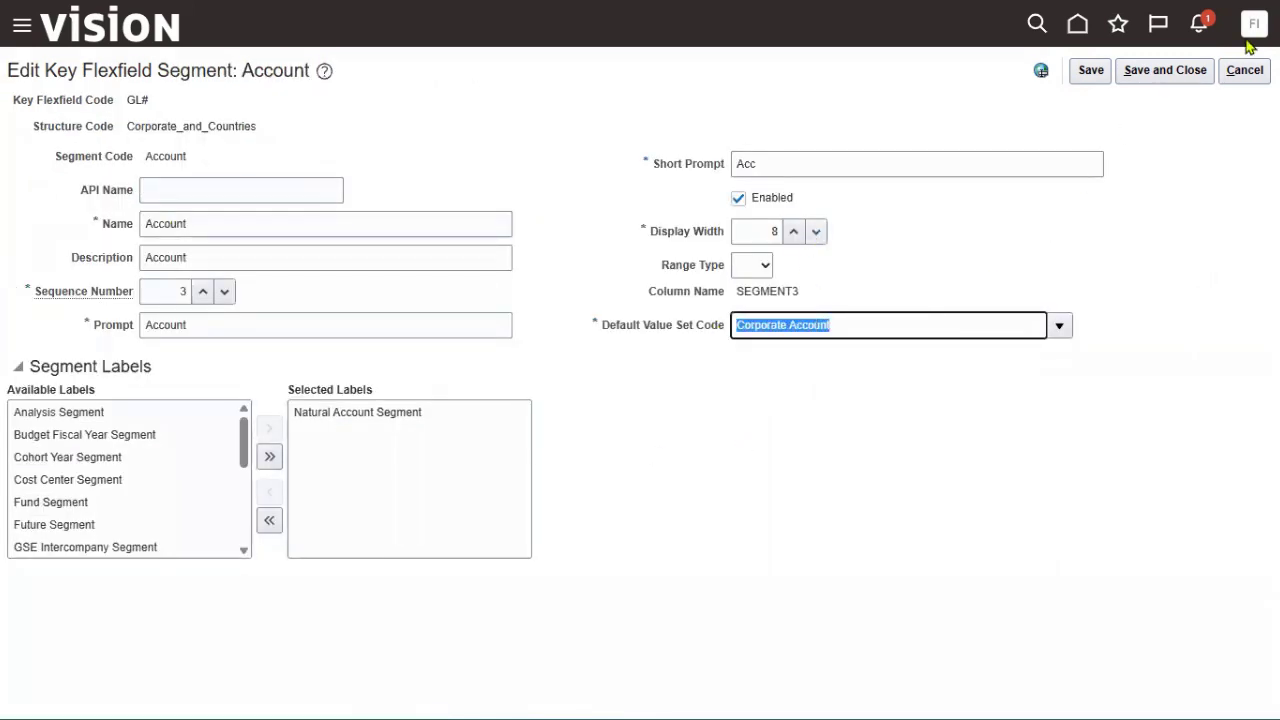
{"action": "left_click", "coordinate": [1245, 70]}
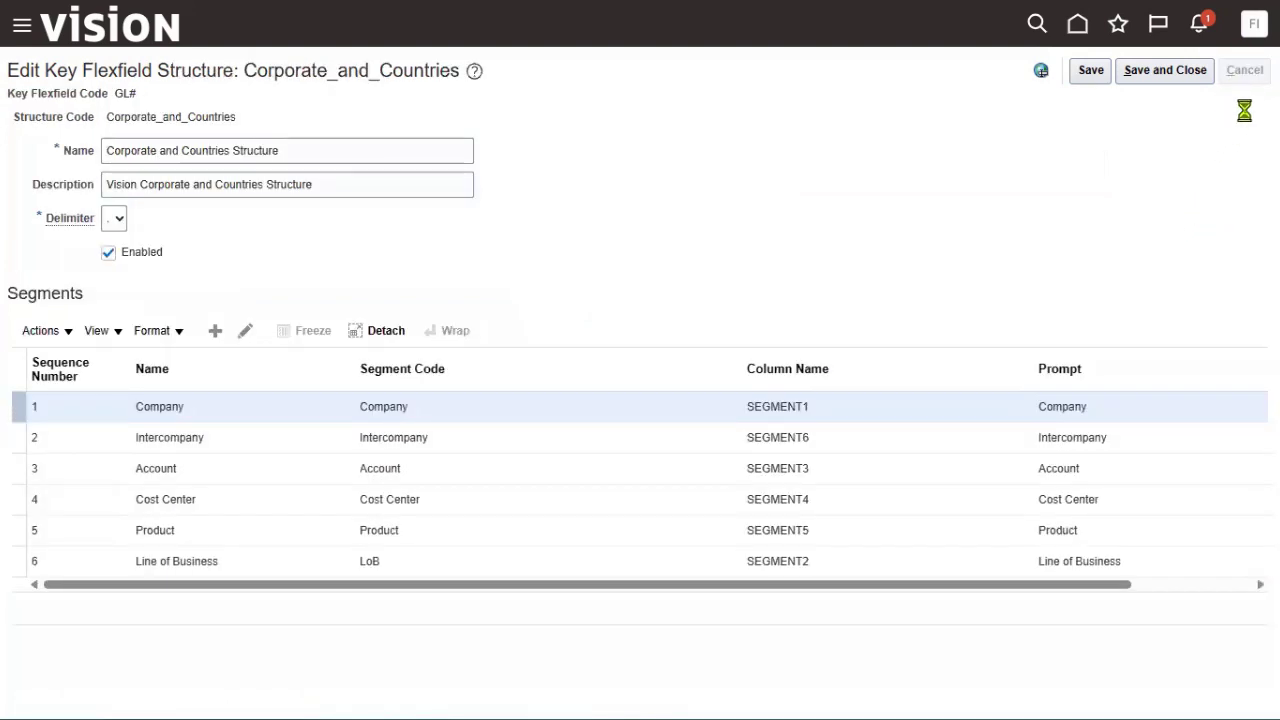
{"action": "left_click", "coordinate": [1249, 70]}
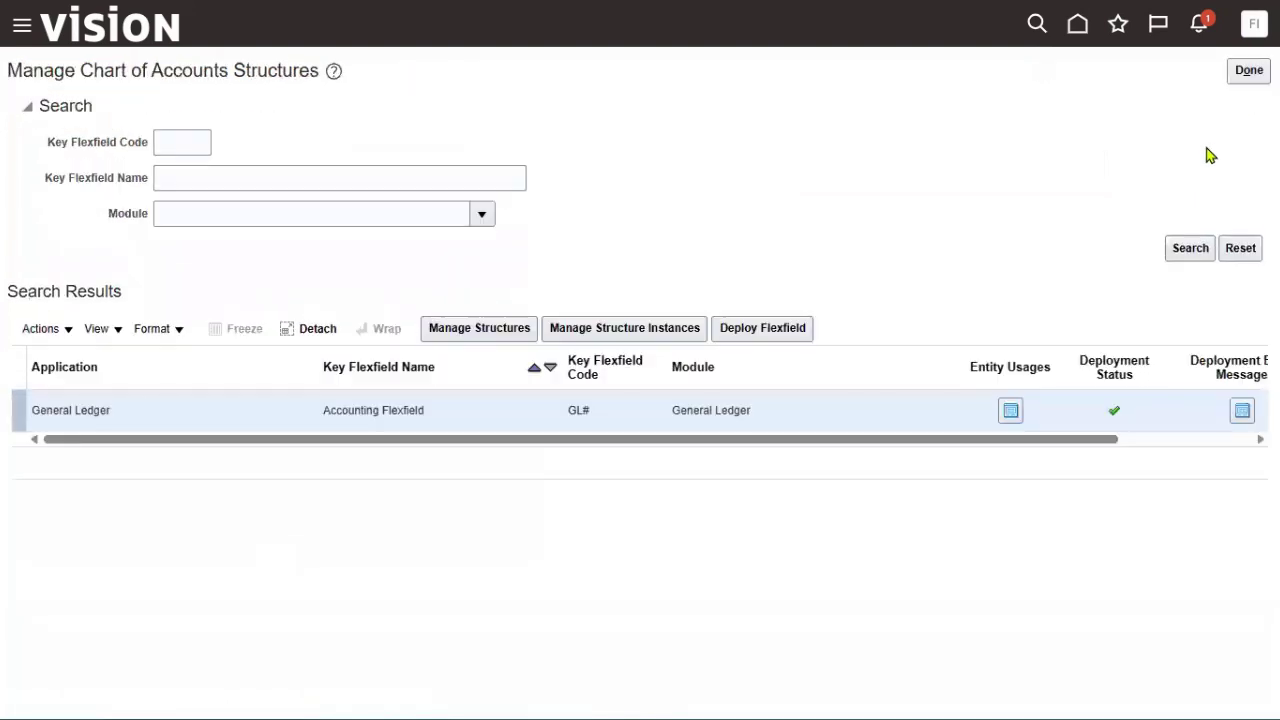
{"action": "left_click", "coordinate": [1247, 72]}
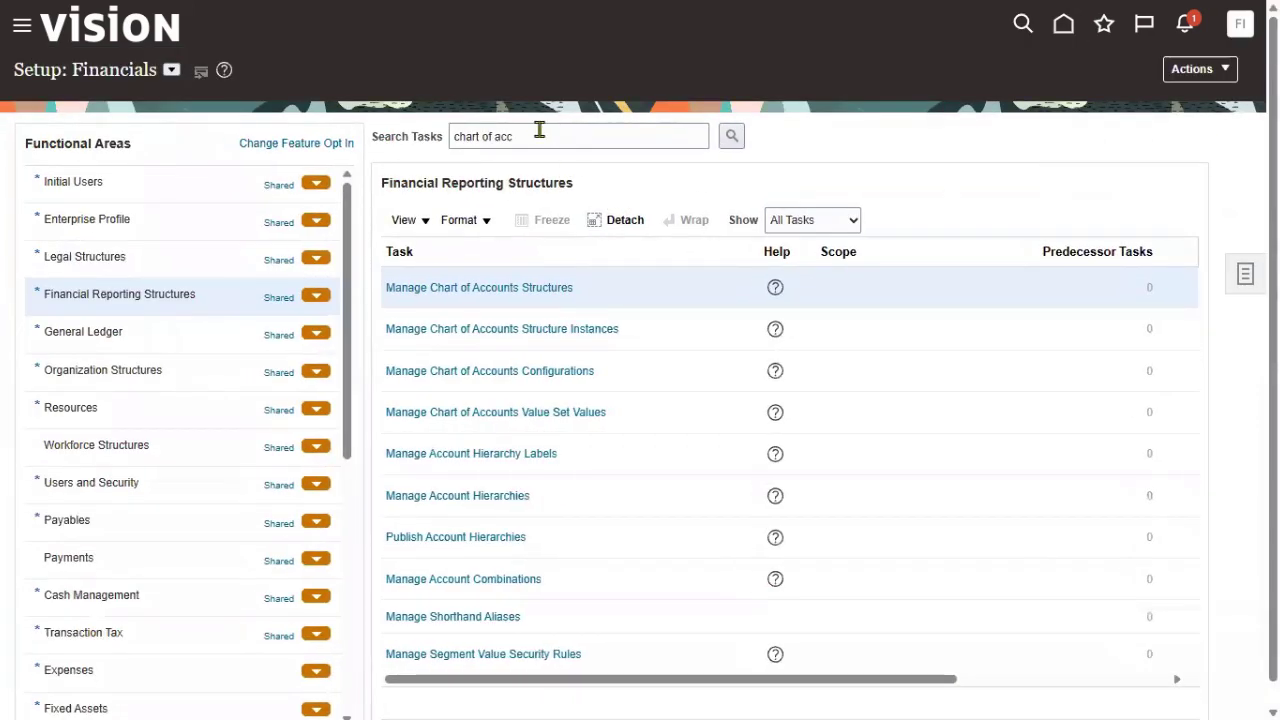
- Open the Manage Chart of Accounts Value Set Values task and search for the value set code "Corporate Account"
{"action": "left_click", "coordinate": [539, 129]}
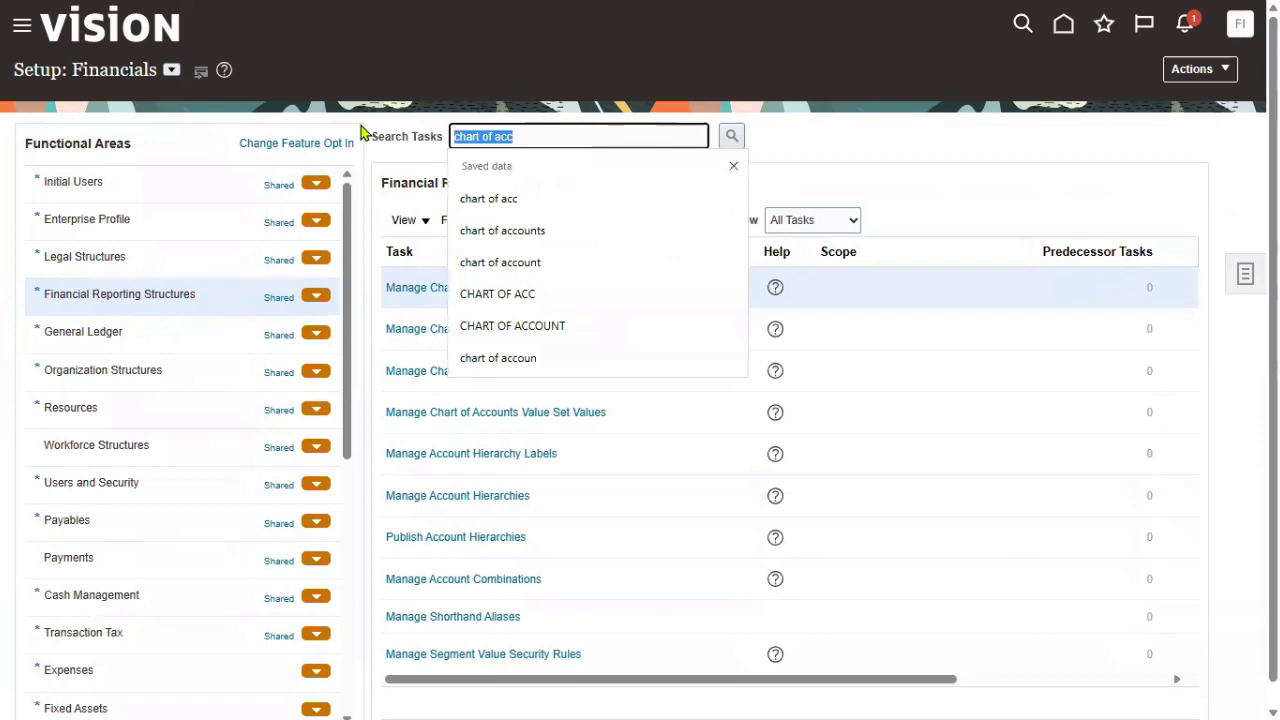
{"action": "left_click", "coordinate": [987, 131]}
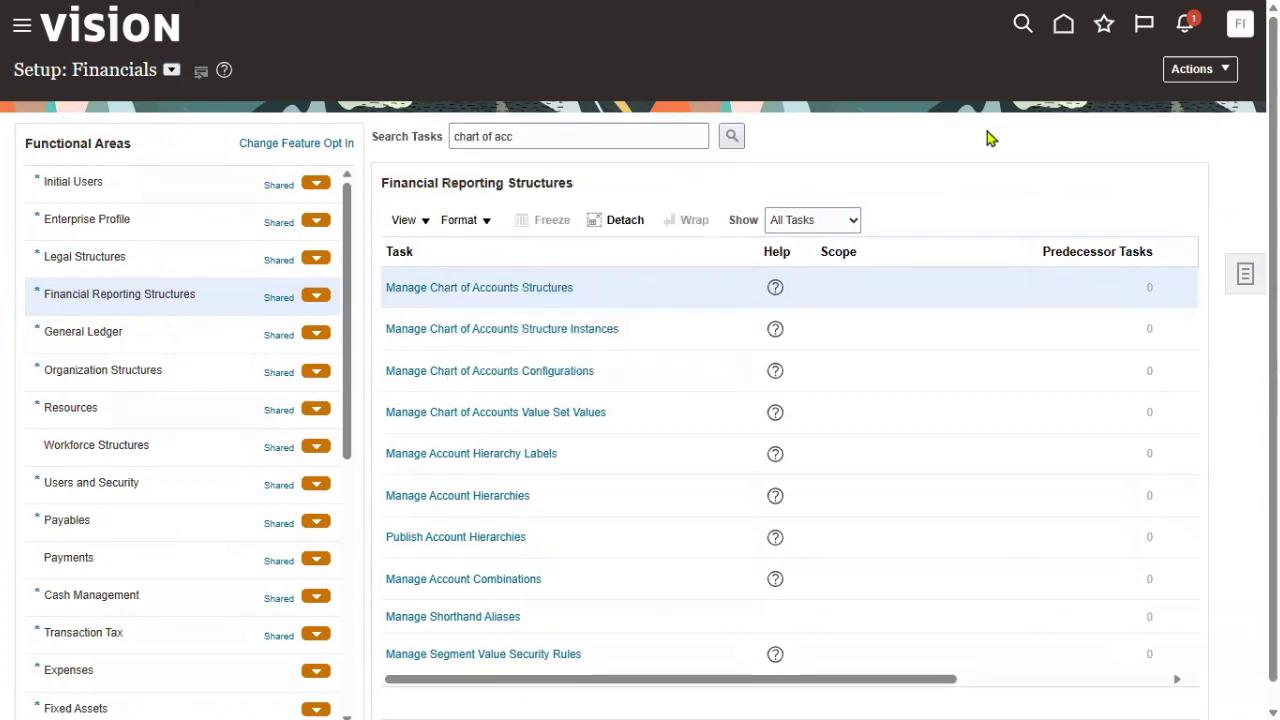
{"action": "left_click", "coordinate": [534, 412]}
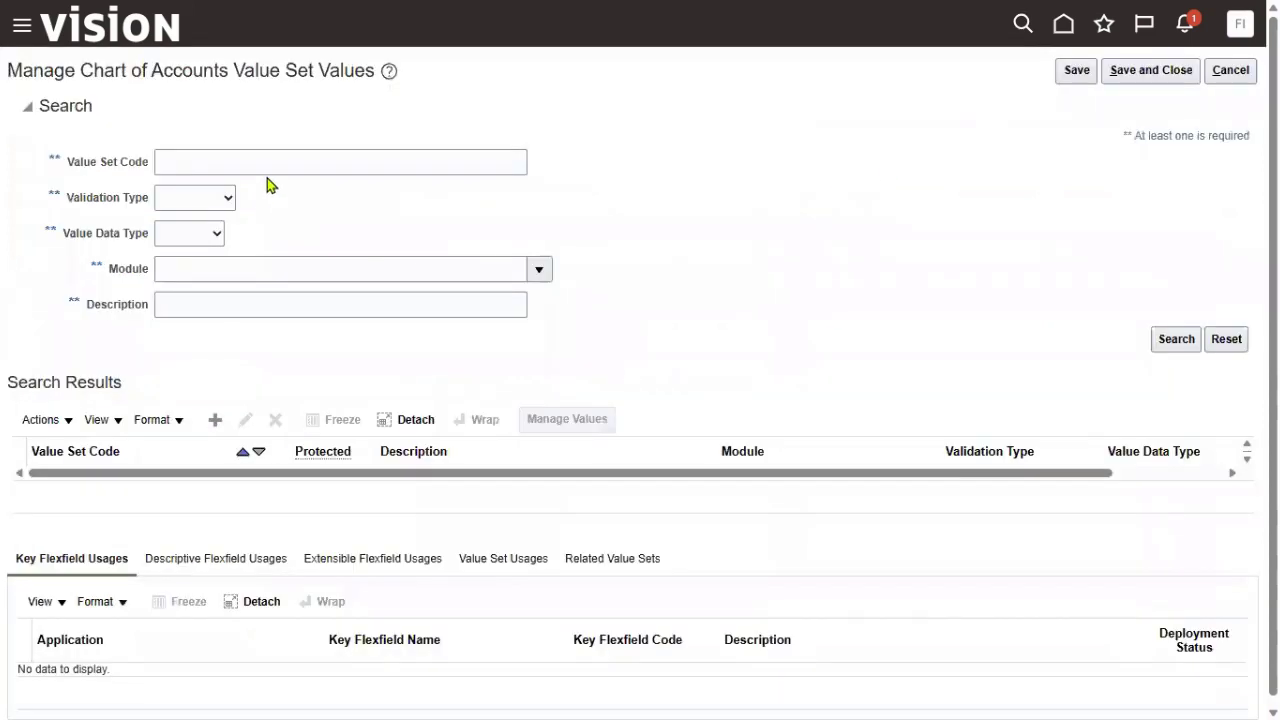
{"action": "left_click", "coordinate": [277, 162]}
{"action": "type", "text": "Corporate Account"}
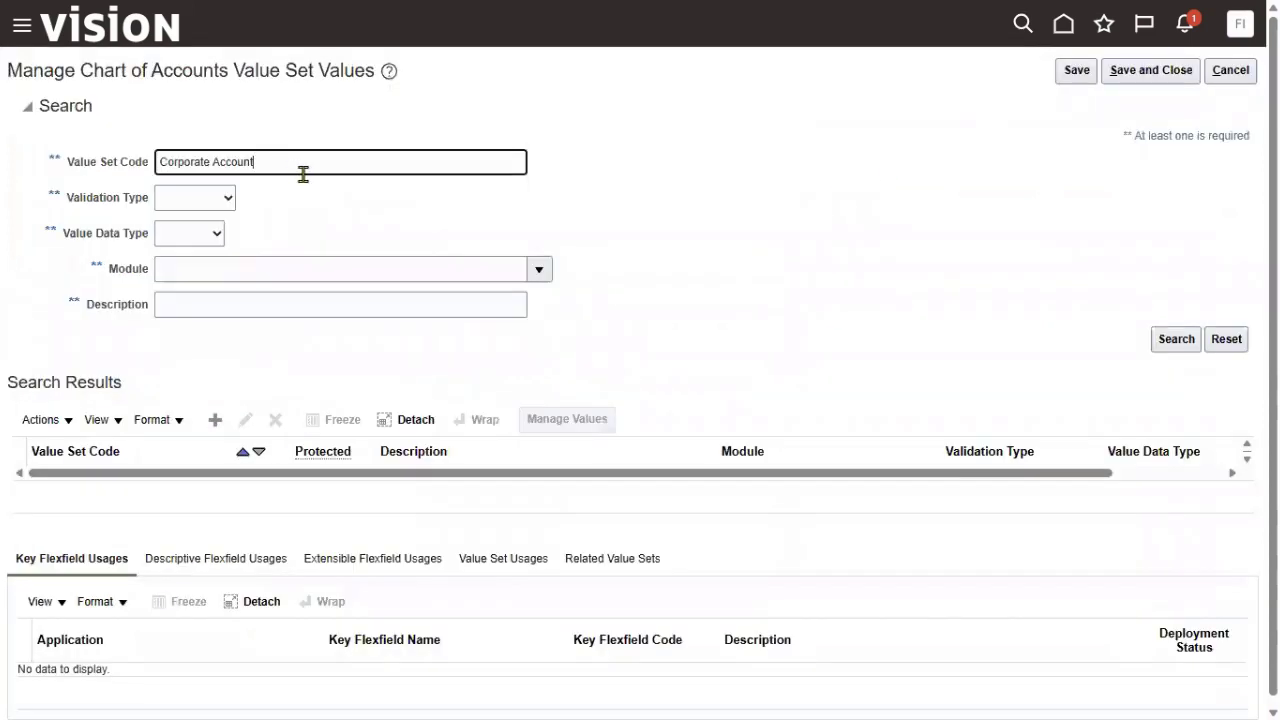
{"action": "left_click", "coordinate": [1172, 340]}
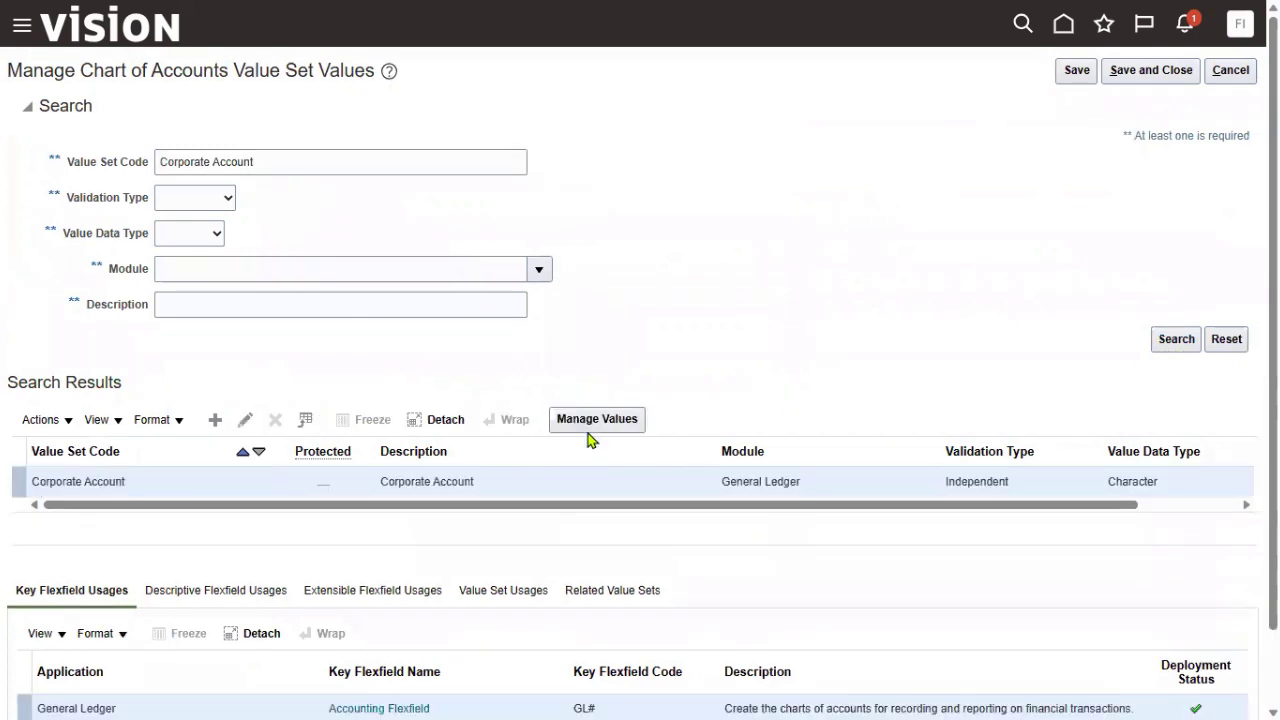
- List the Corporate Account value set's values and add value 19999 with the description "Office Expenses (SONY)"
{"action": "left_click", "coordinate": [588, 422]}
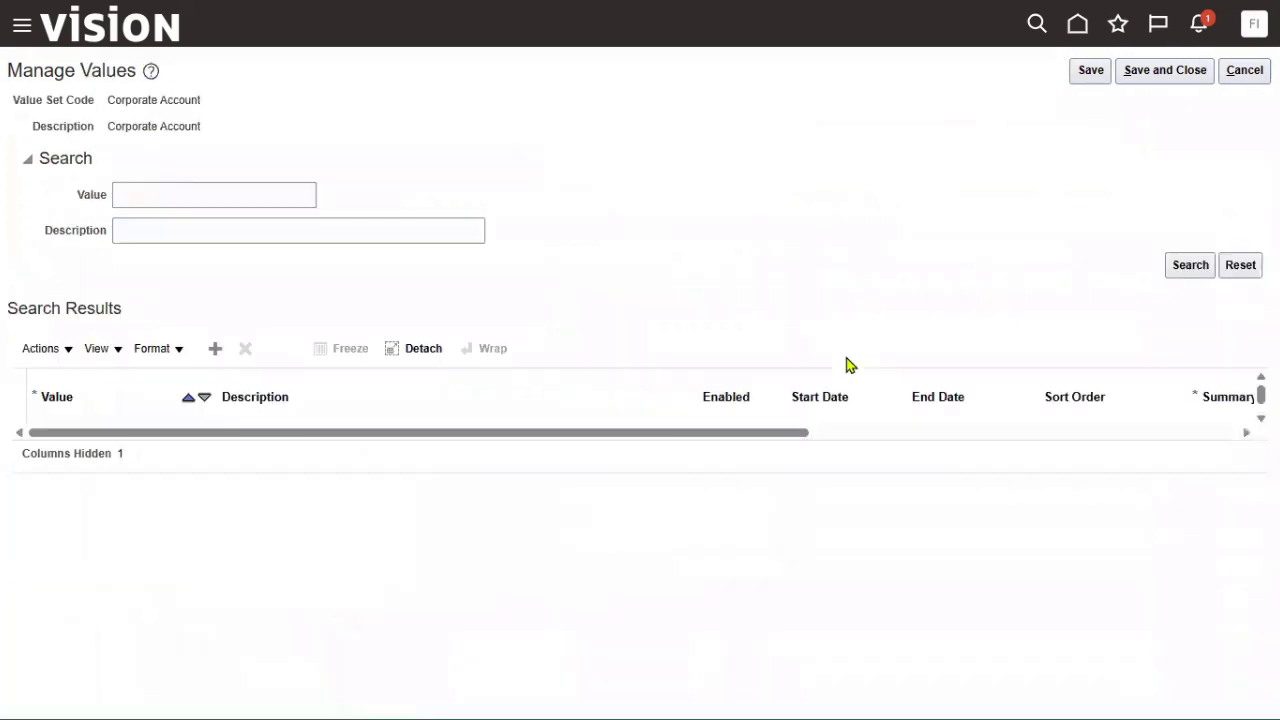
{"action": "left_click", "coordinate": [1180, 265]}
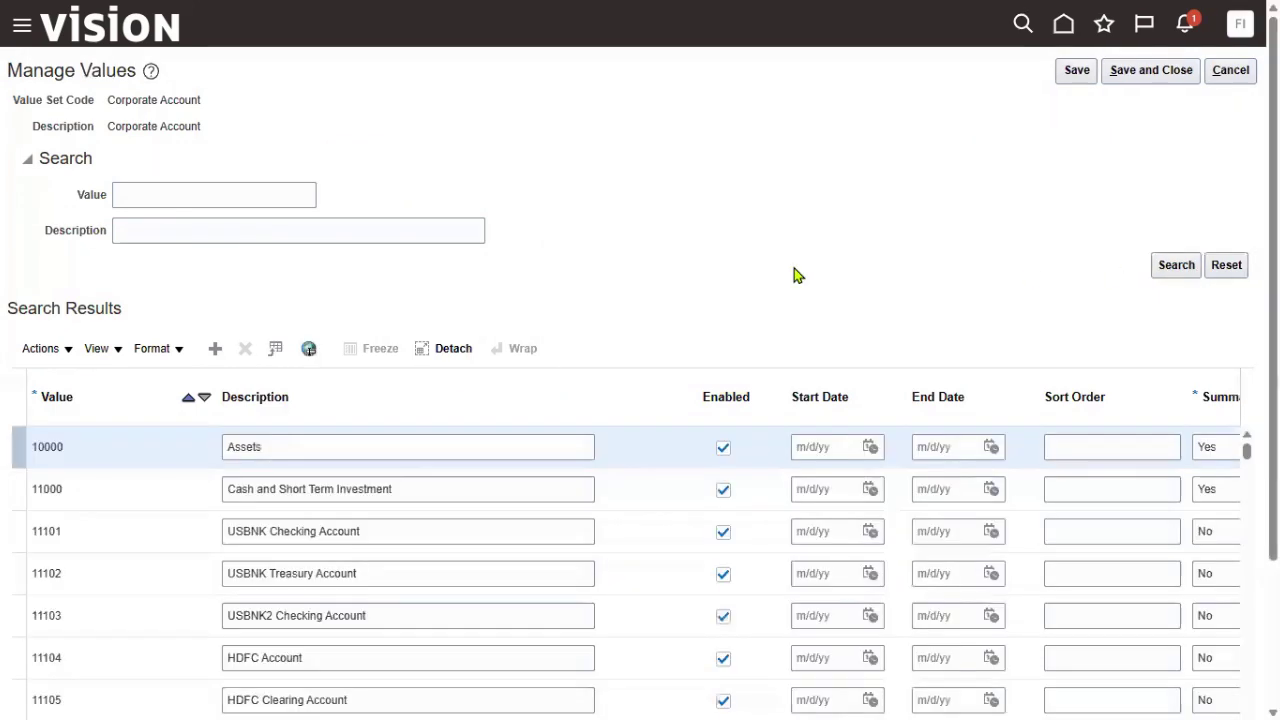
{"action": "left_click", "coordinate": [215, 348]}
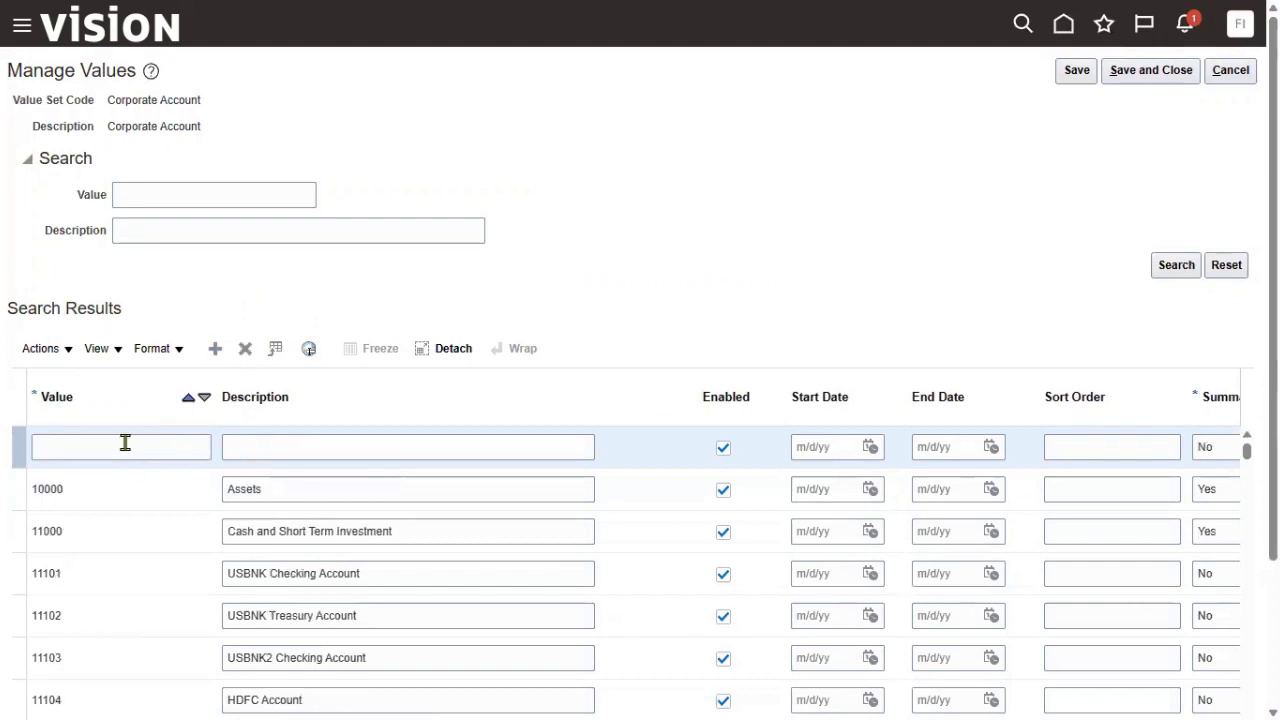
{"action": "left_click", "coordinate": [129, 443]}
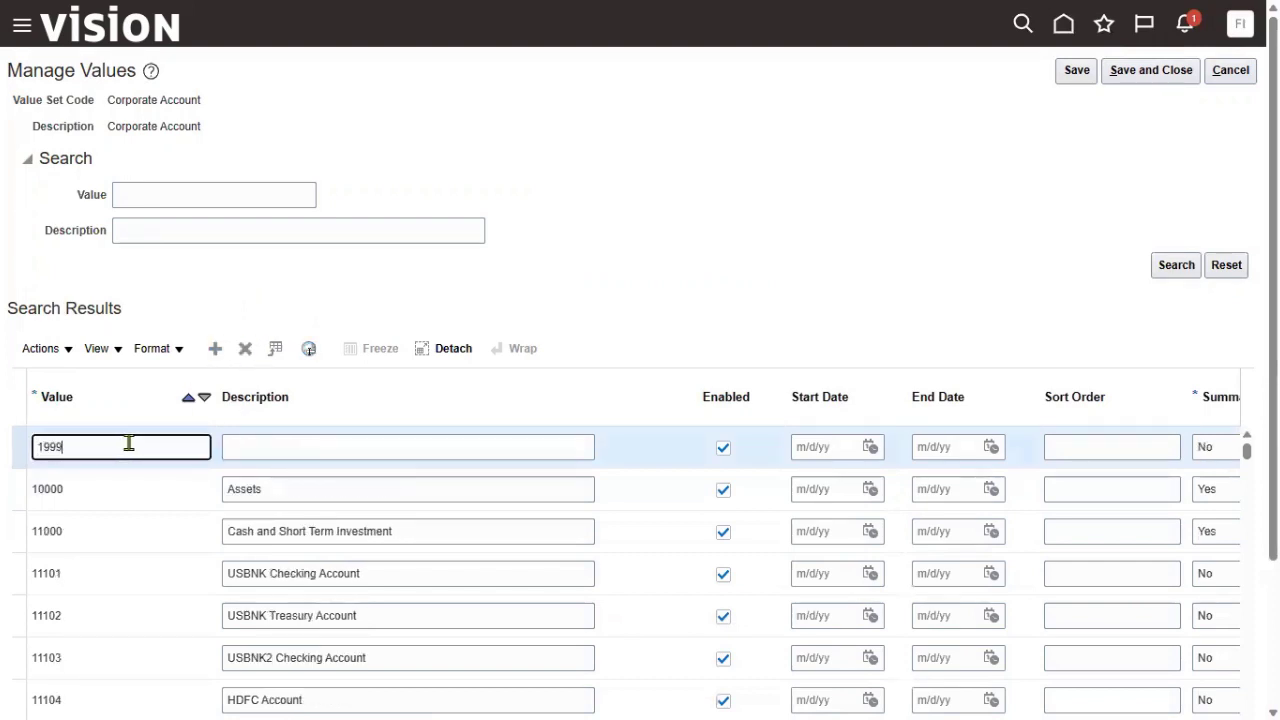
{"action": "key", "text": "Tab"}
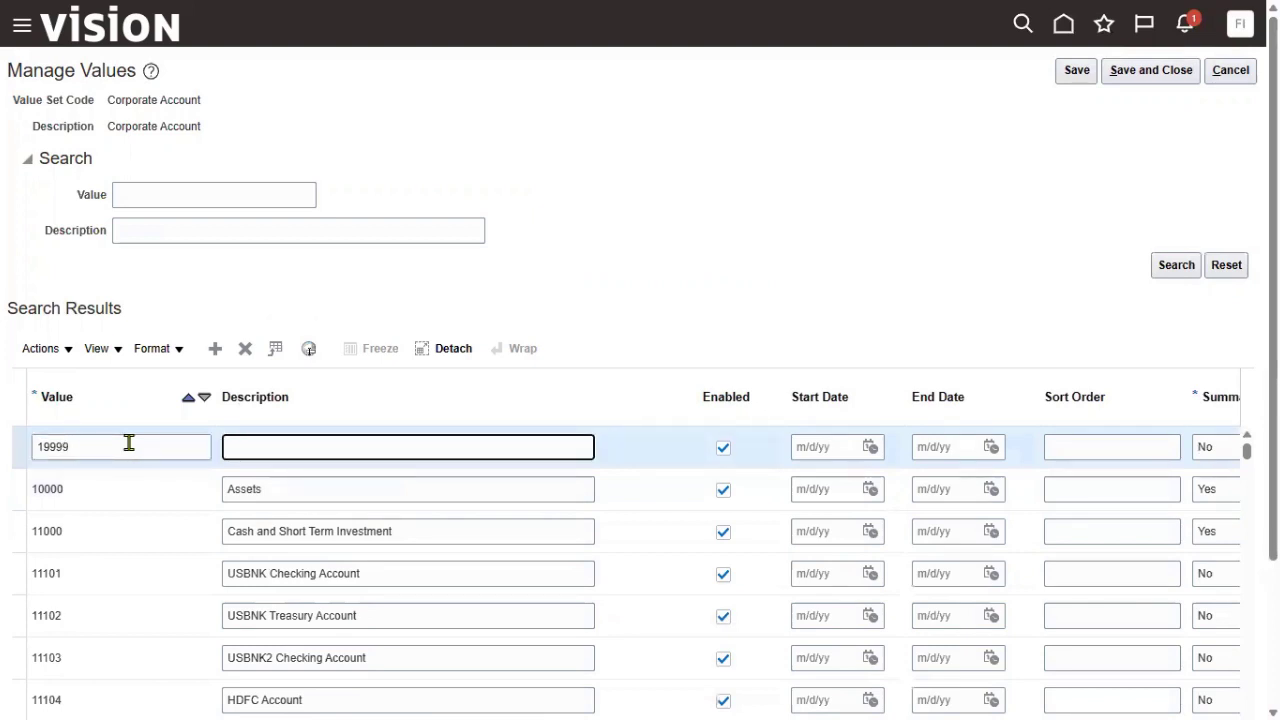
{"action": "type", "text": "Office Expenses"}
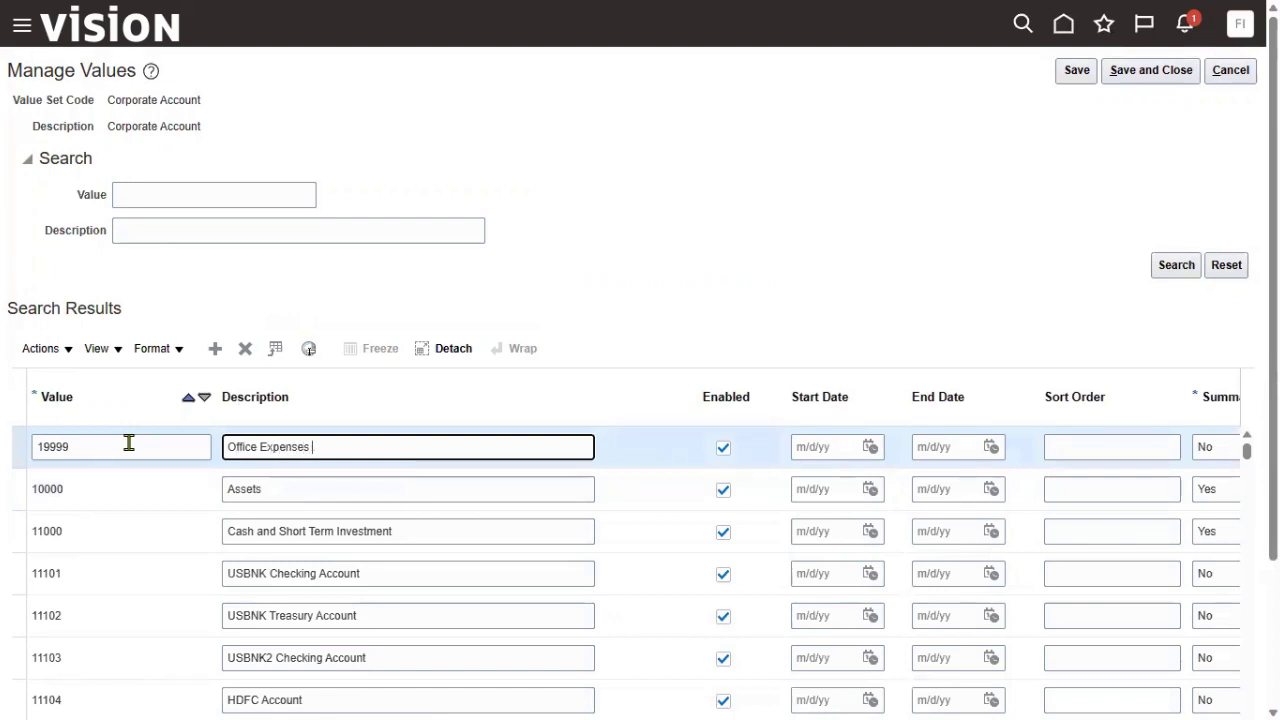
{"action": "key", "text": "Tab"}
{"action": "key", "text": "Tab"}
{"action": "key", "text": "Tab"}
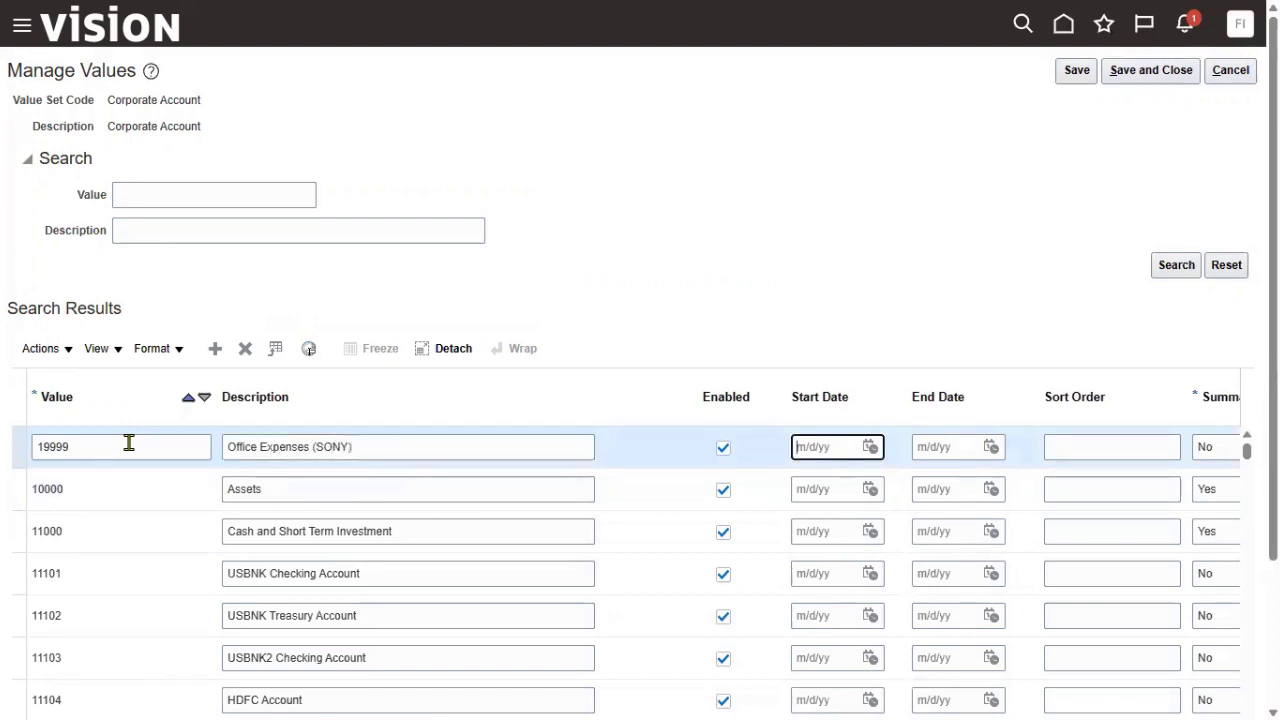
- Set value 19999's account type to Expense and its Reconcile option to Yes
{"action": "key", "text": "Tab"}
{"action": "key", "text": "Tab"}
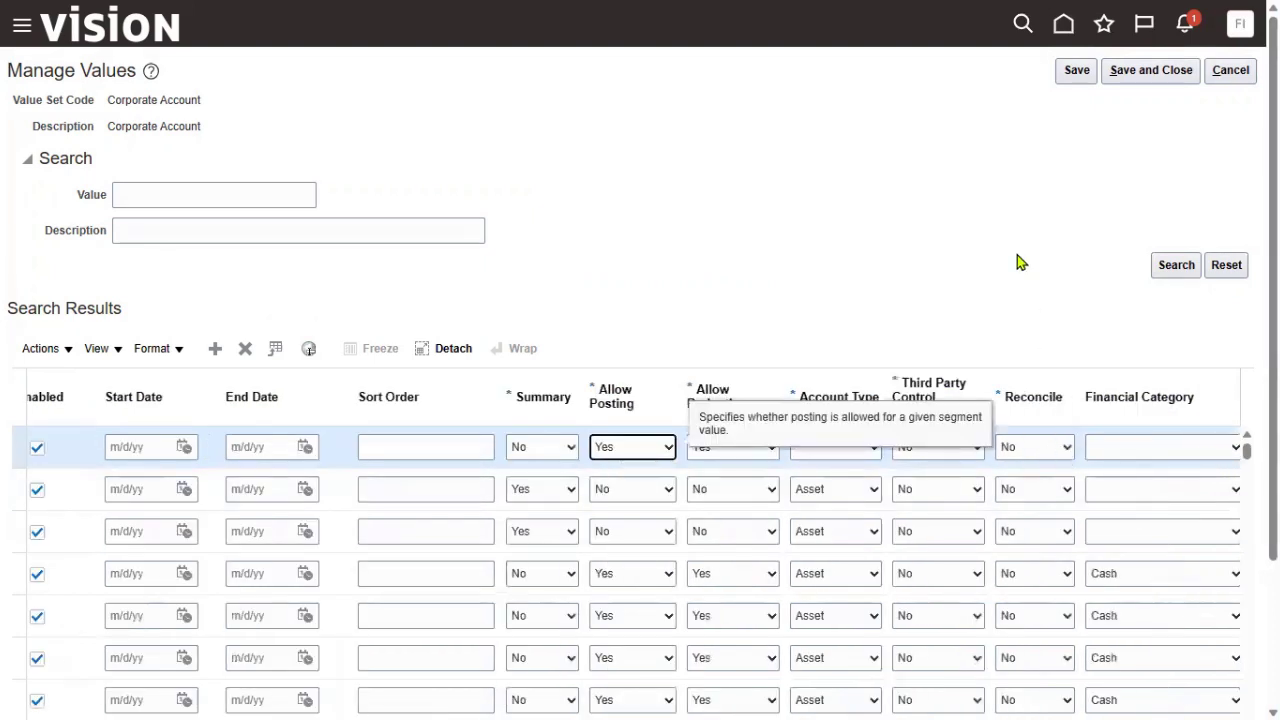
{"action": "left_click", "coordinate": [868, 447]}
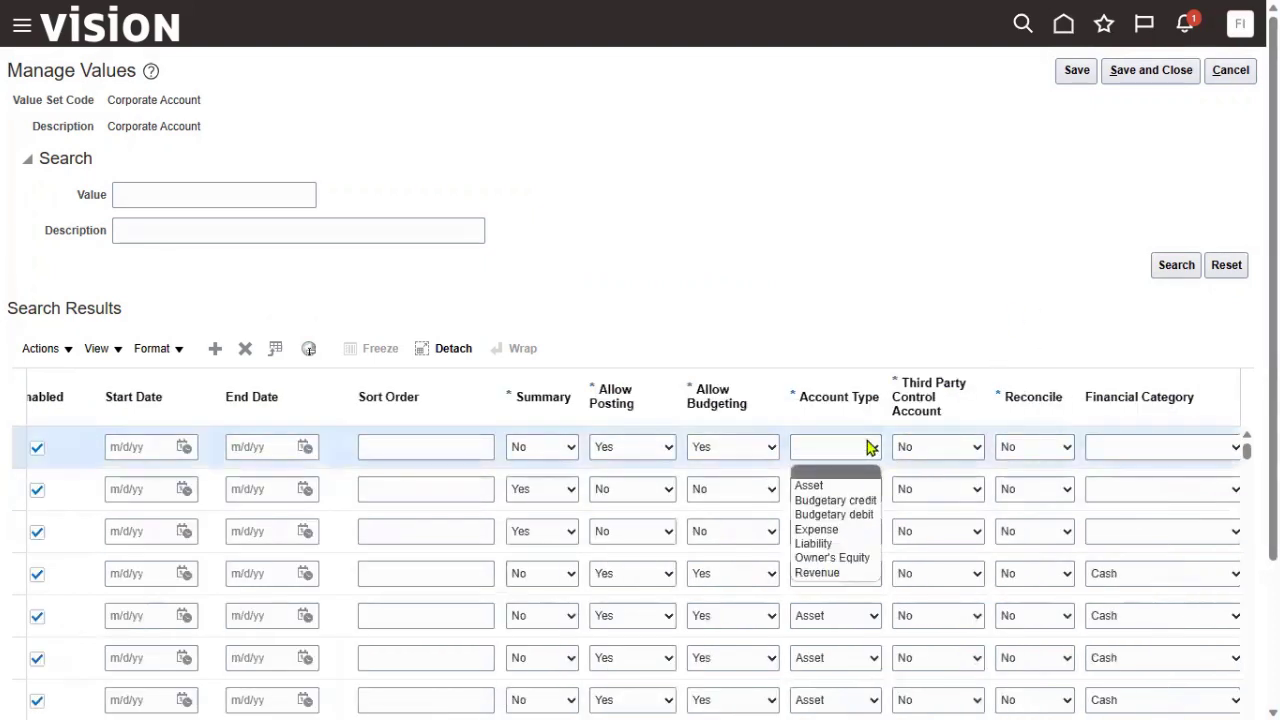
{"action": "left_click", "coordinate": [850, 530]}
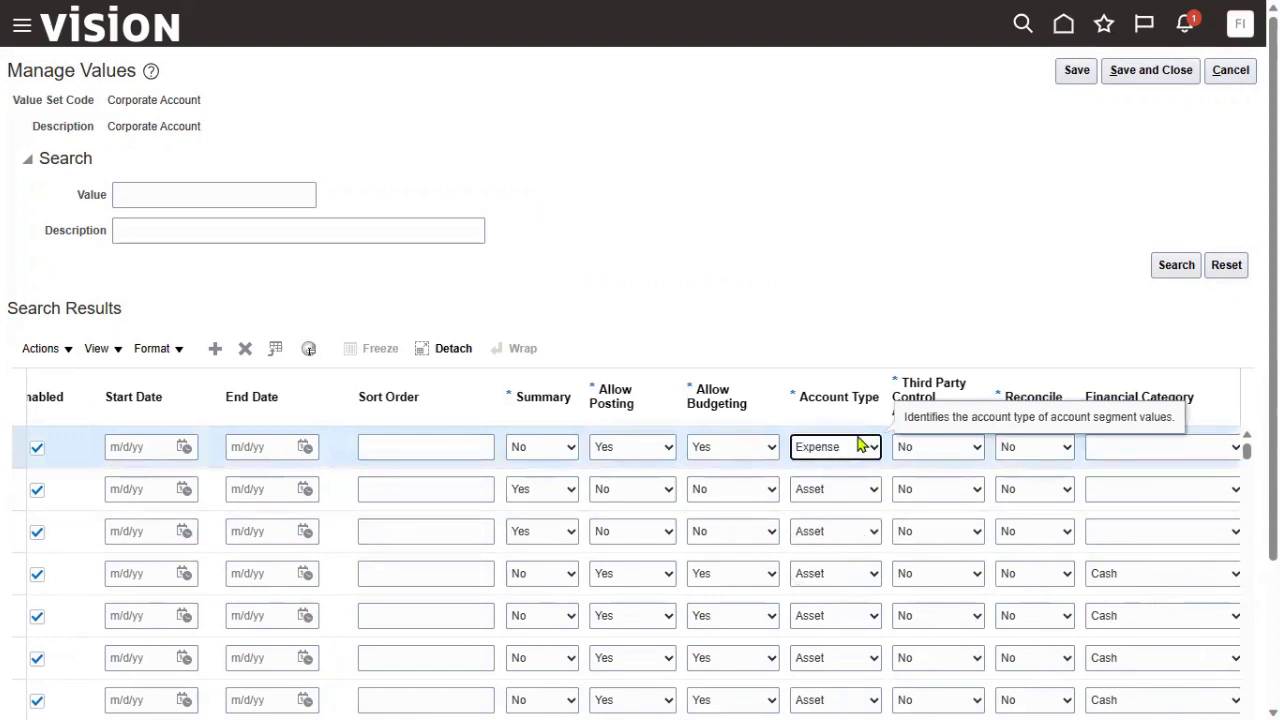
{"action": "left_click", "coordinate": [895, 295]}
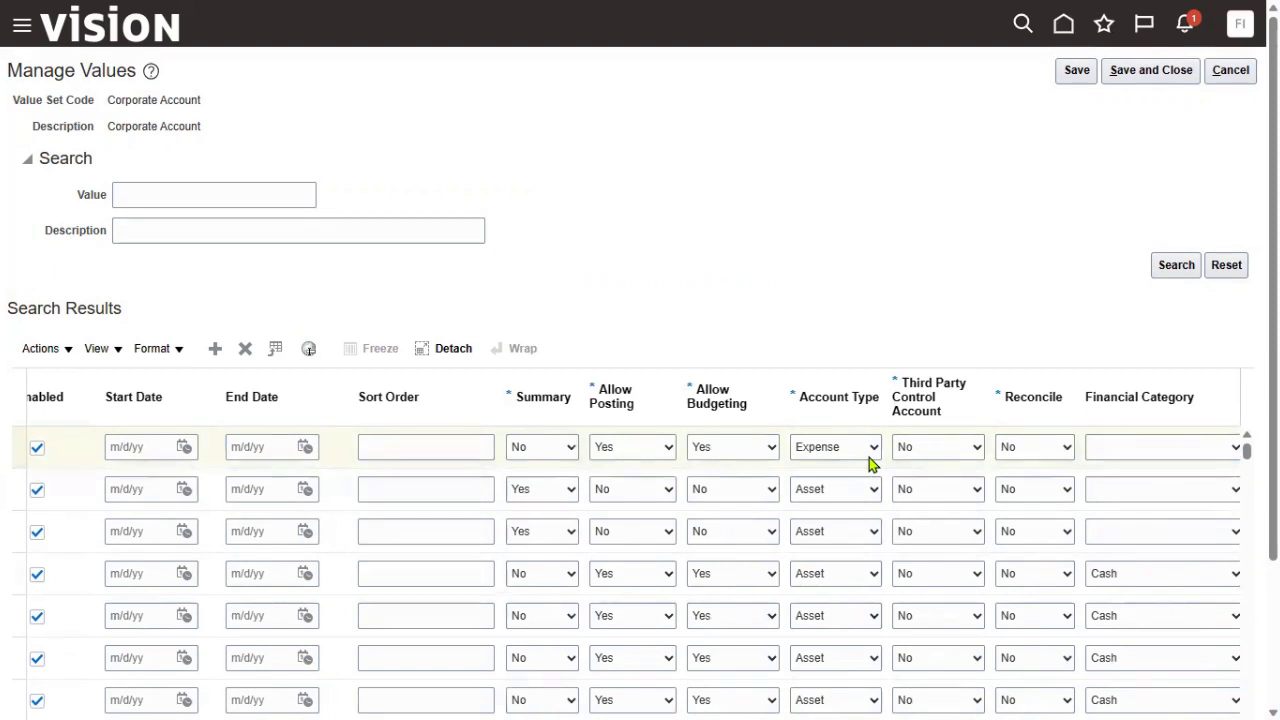
{"action": "left_click", "coordinate": [1022, 452]}
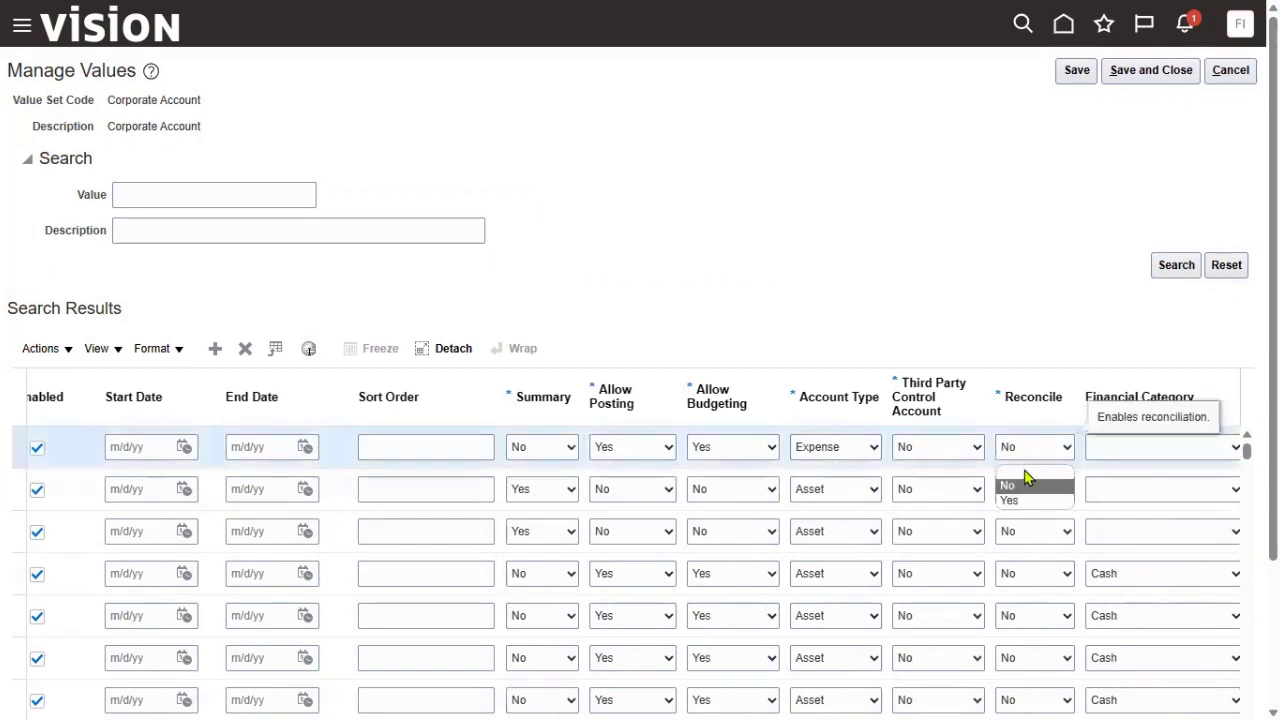
{"action": "left_click", "coordinate": [1018, 503]}
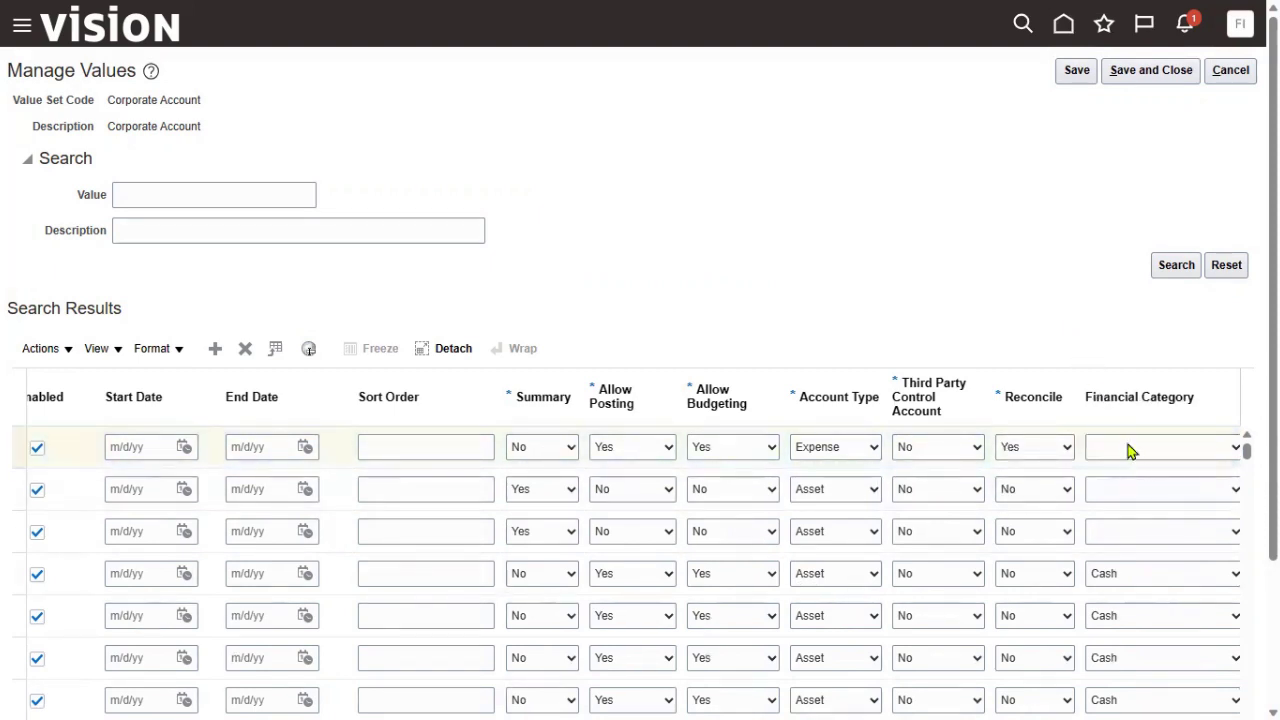
- Assign the financial category Accounts payable to value 19999 and save the value set's values
{"action": "left_click", "coordinate": [1130, 452]}
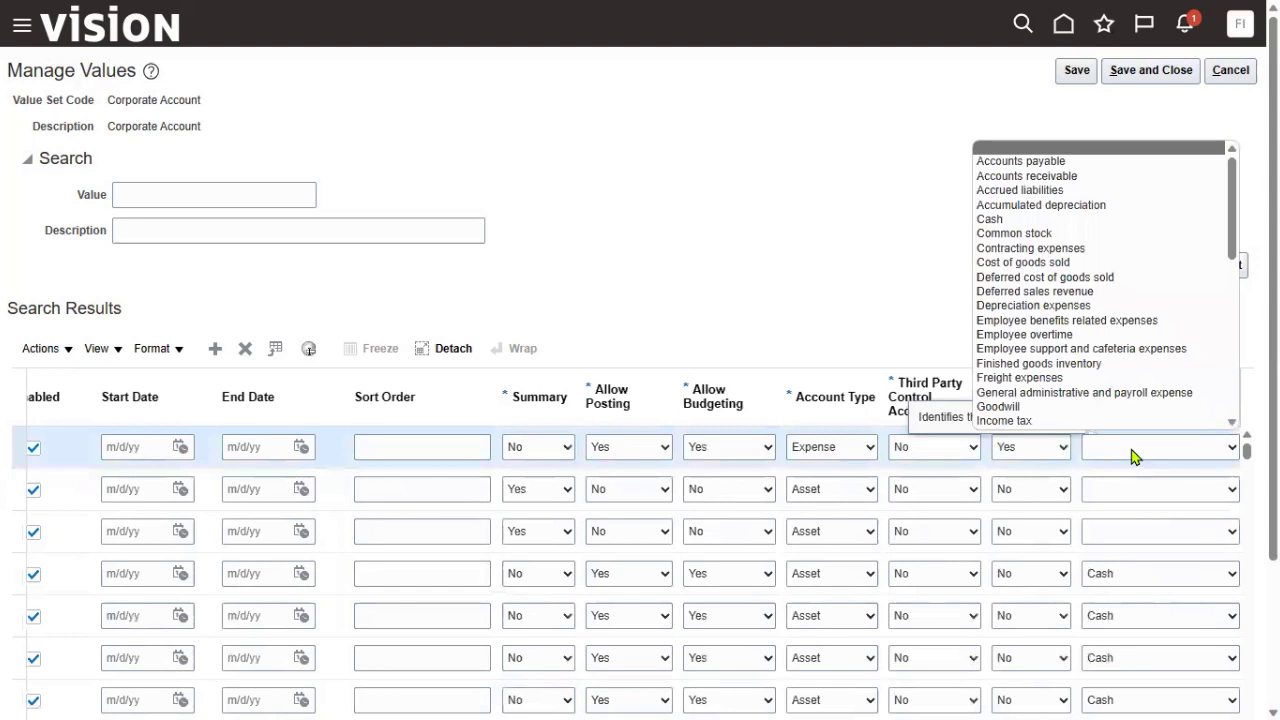
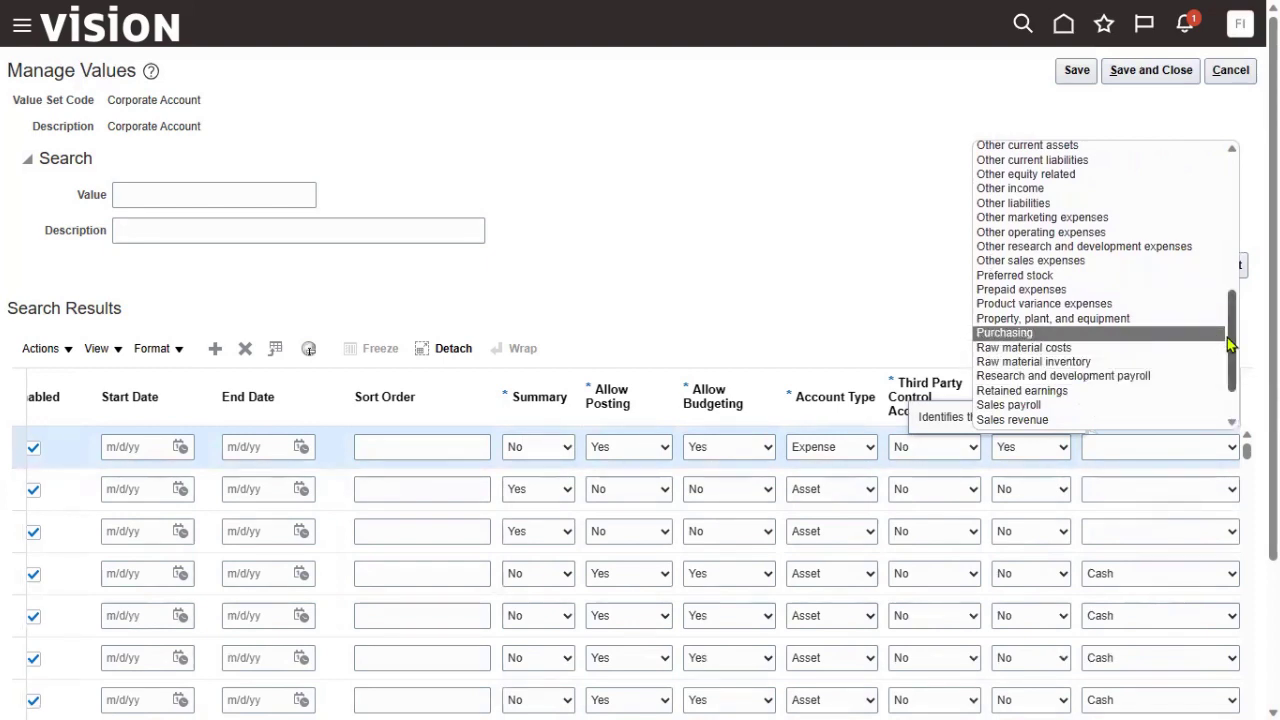
{"action": "left_click_drag", "start_coordinate": [1231, 340], "coordinate": [1222, 146]}
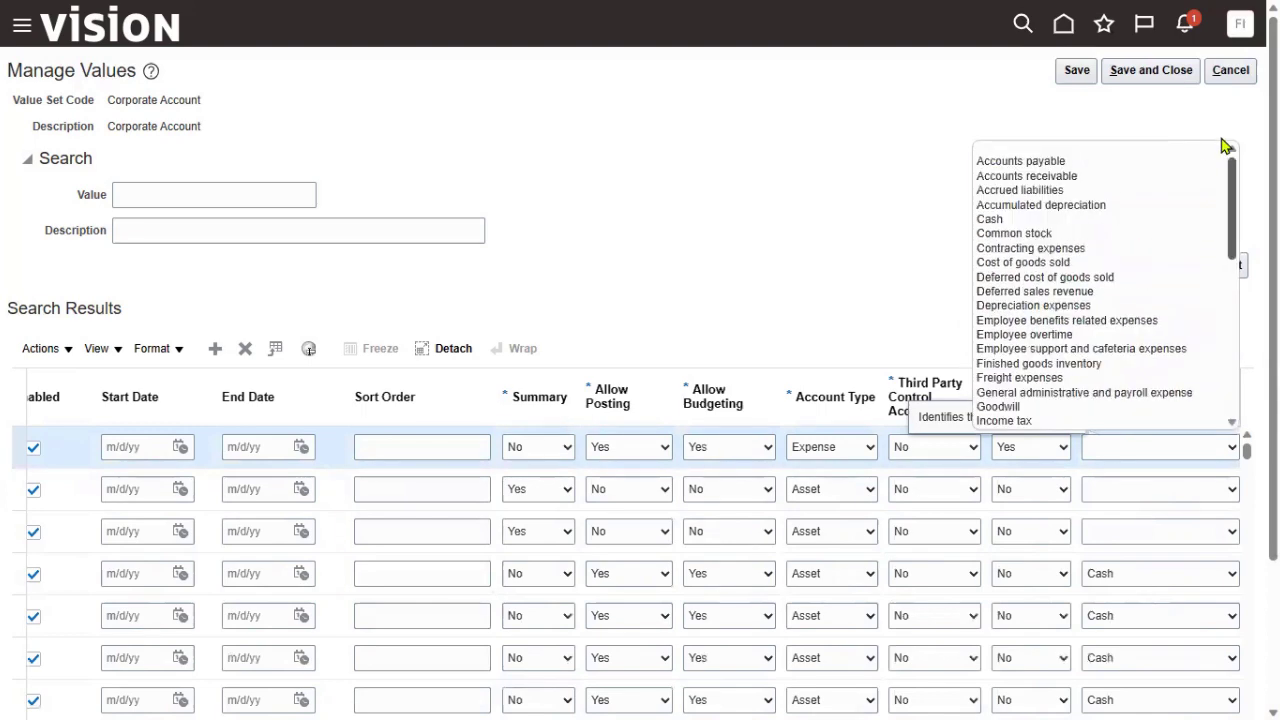
{"action": "left_click", "coordinate": [1060, 161]}
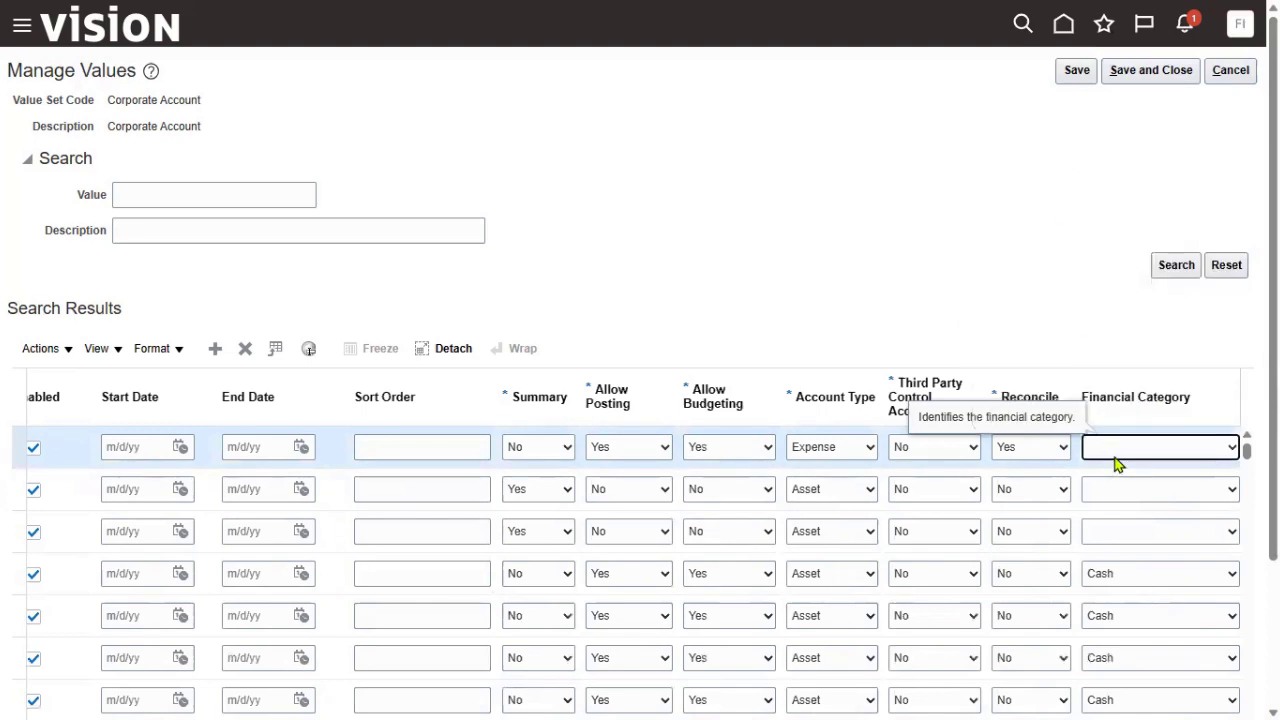
{"action": "left_click", "coordinate": [1114, 460]}
{"action": "left_click", "coordinate": [1060, 161]}
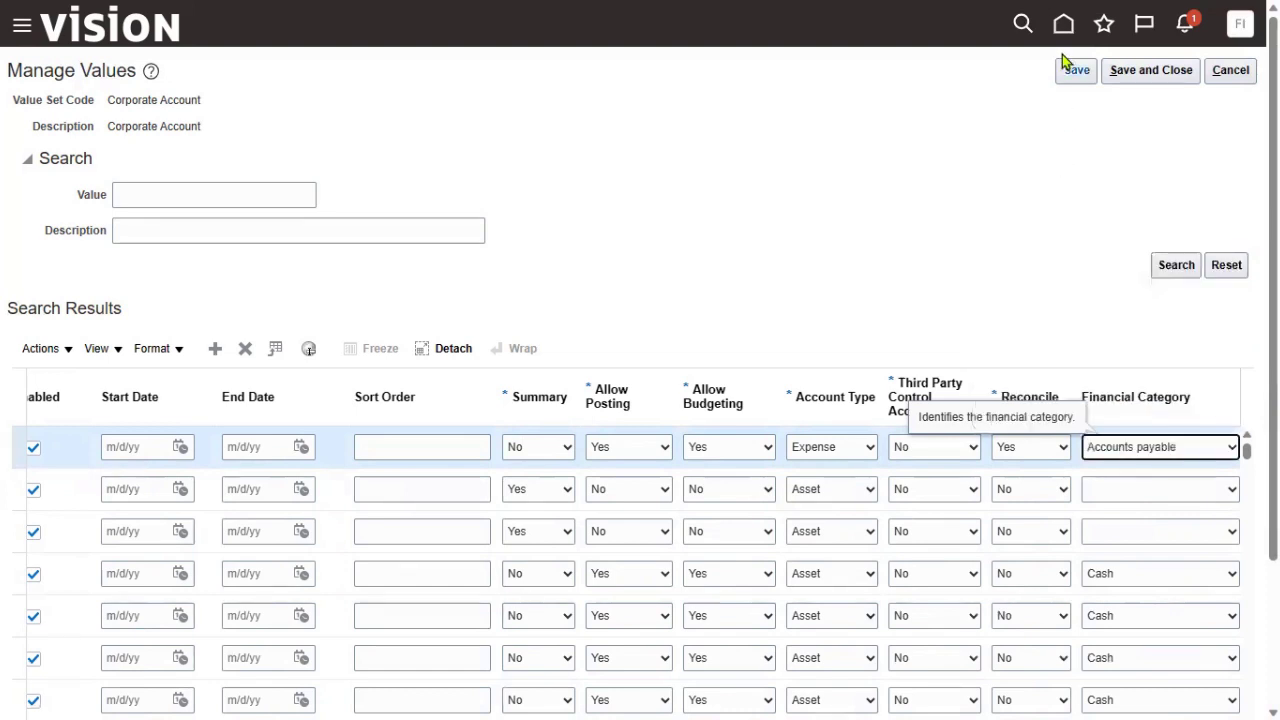
{"action": "left_click", "coordinate": [1070, 72]}
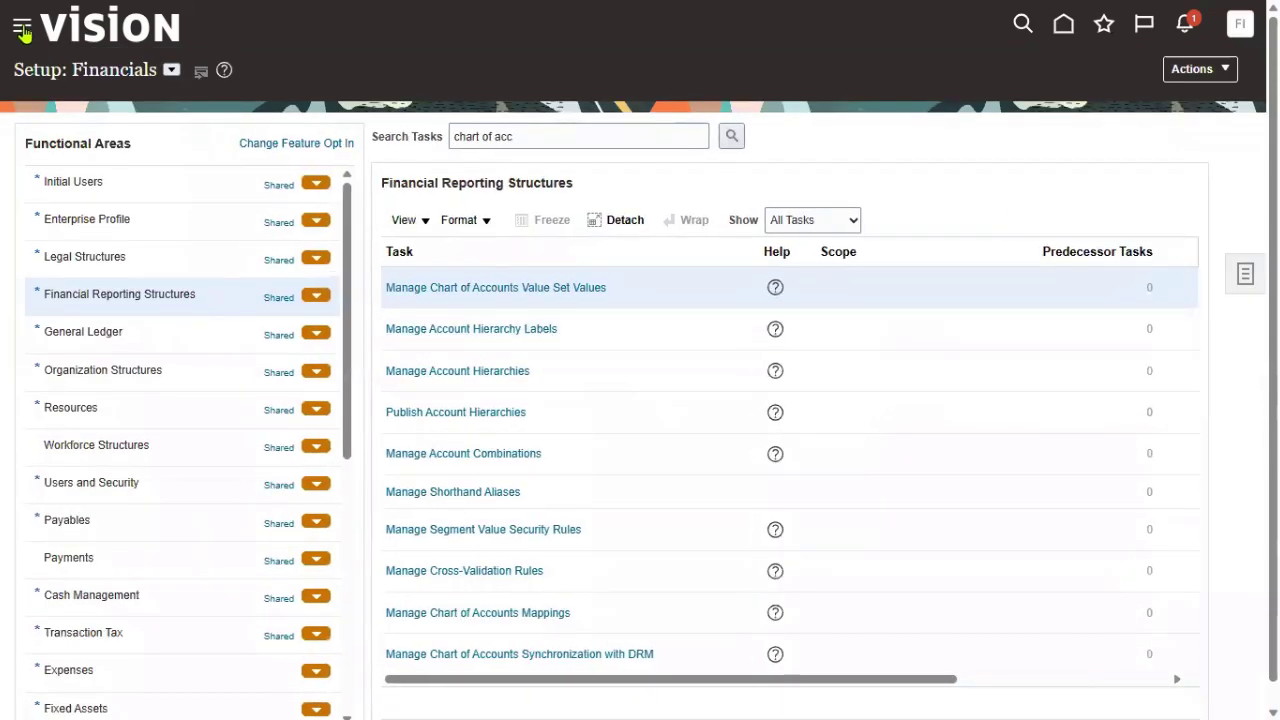
- Go to the General Accounting Journals work area and start creating a journal
{"action": "left_click", "coordinate": [22, 31]}
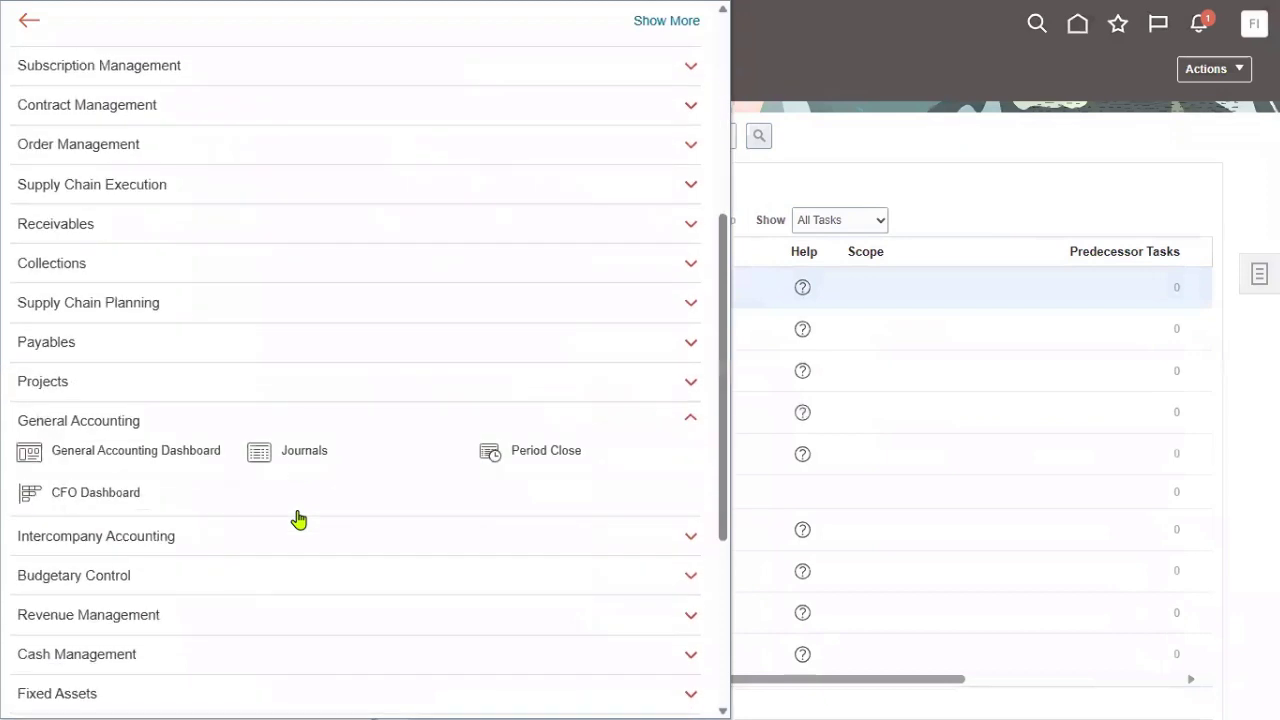
{"action": "left_click", "coordinate": [305, 453]}
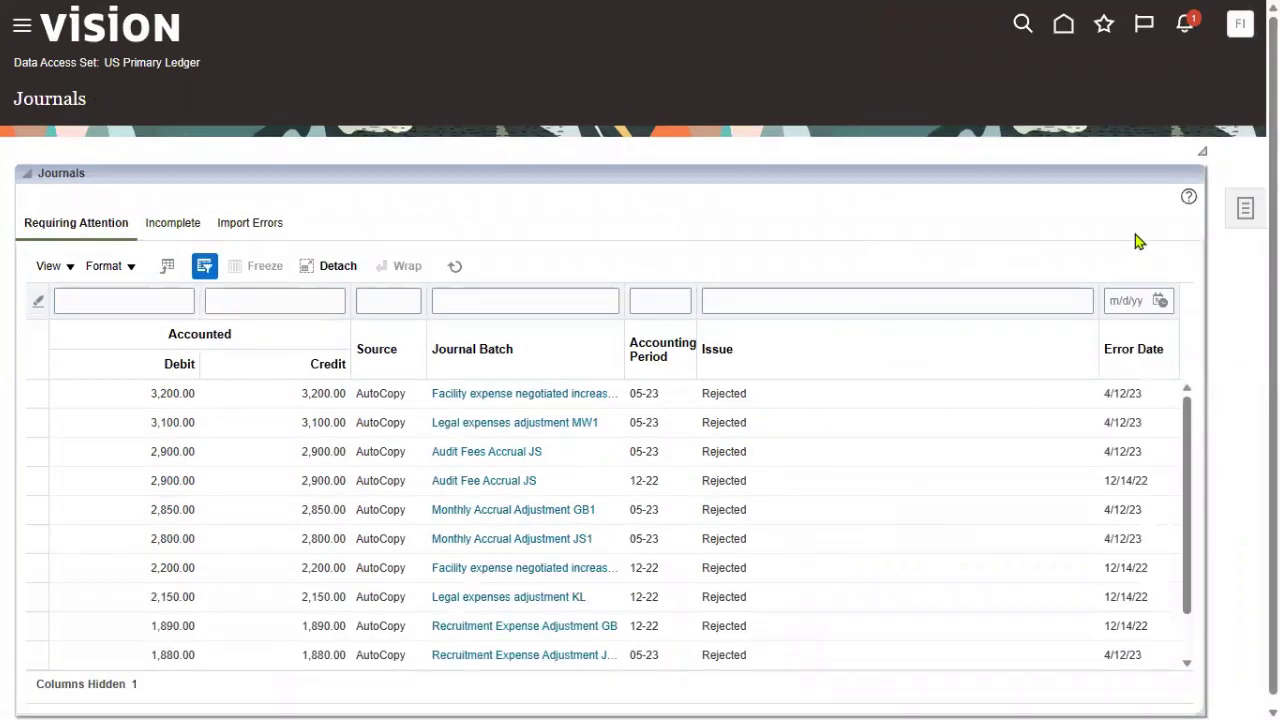
{"action": "left_click", "coordinate": [1245, 208]}
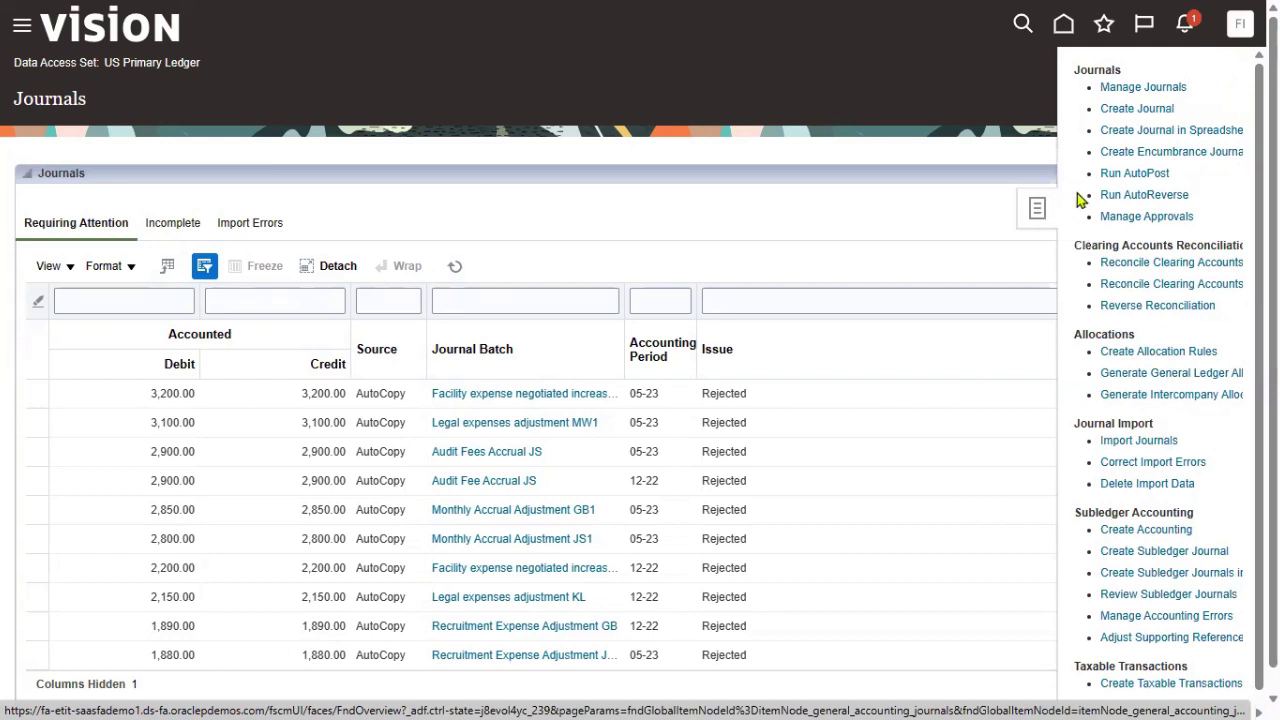
{"action": "left_click", "coordinate": [1145, 114]}
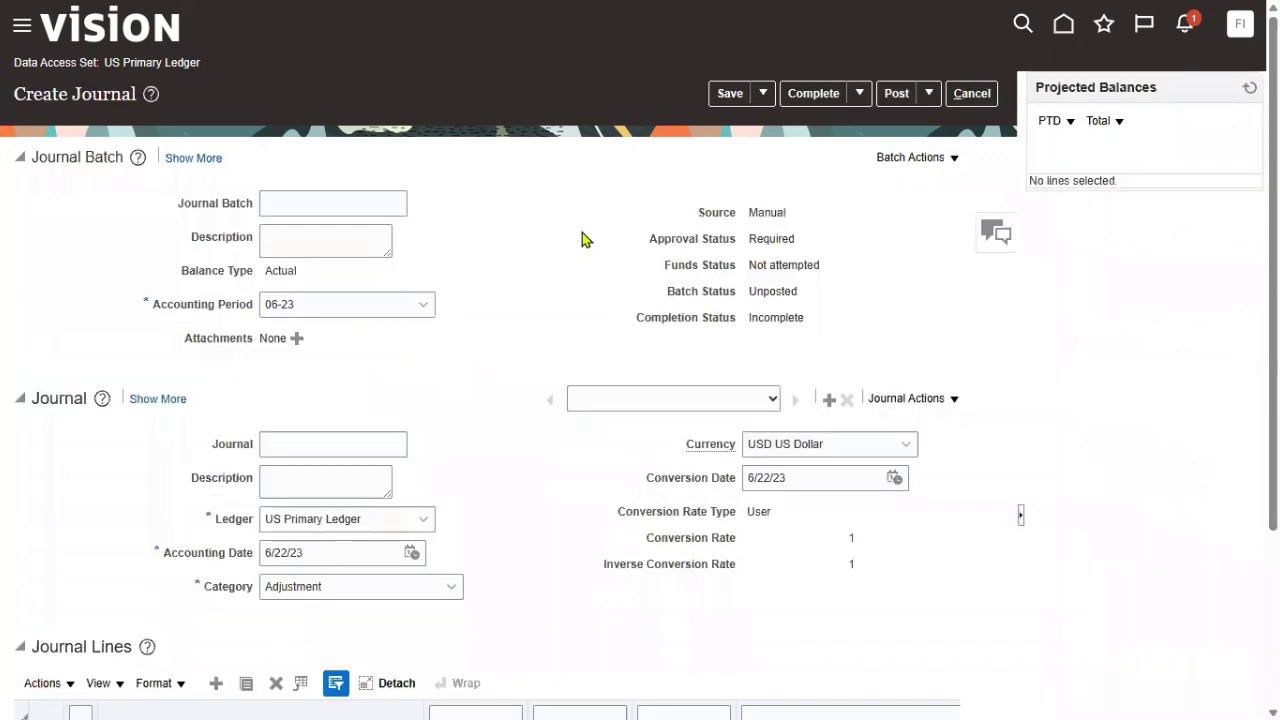
- Name the journal batch "Expense Batch" and use the same text as its description
{"action": "left_click", "coordinate": [369, 203]}
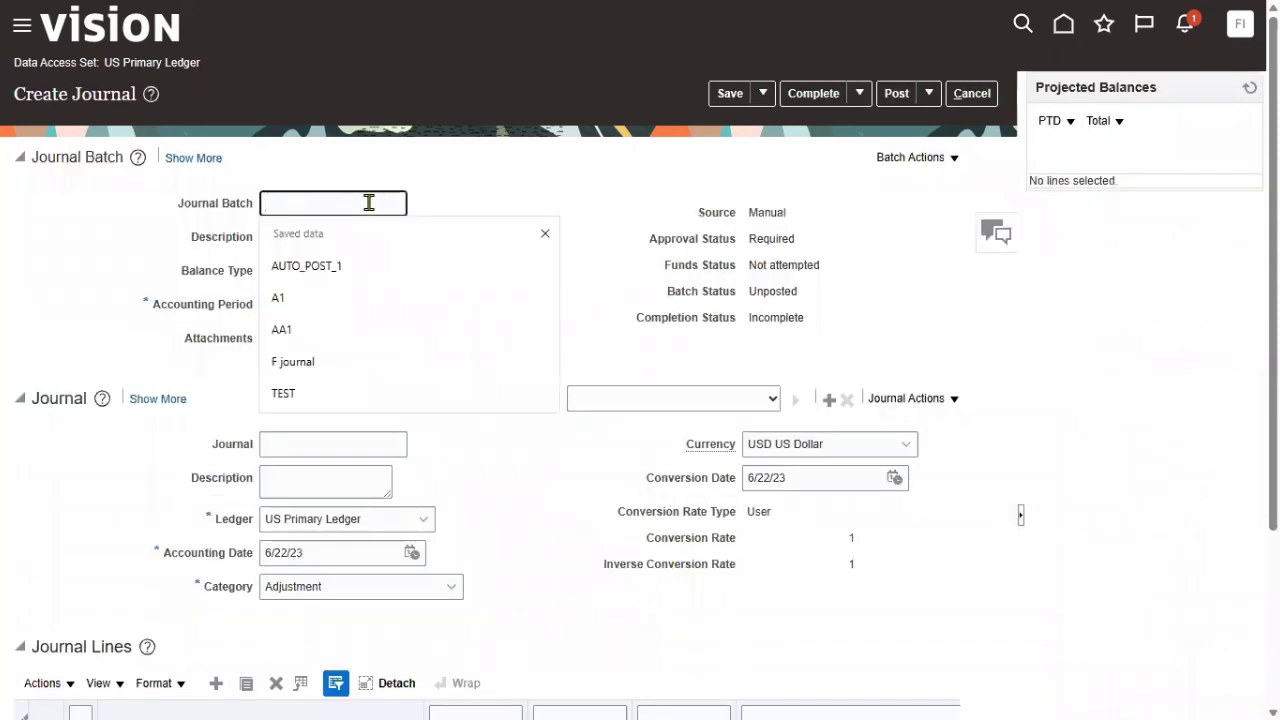
{"action": "type", "text": "Corporate Account"}
{"action": "left_click", "coordinate": [349, 240]}
{"action": "triple_click", "coordinate": [374, 203]}
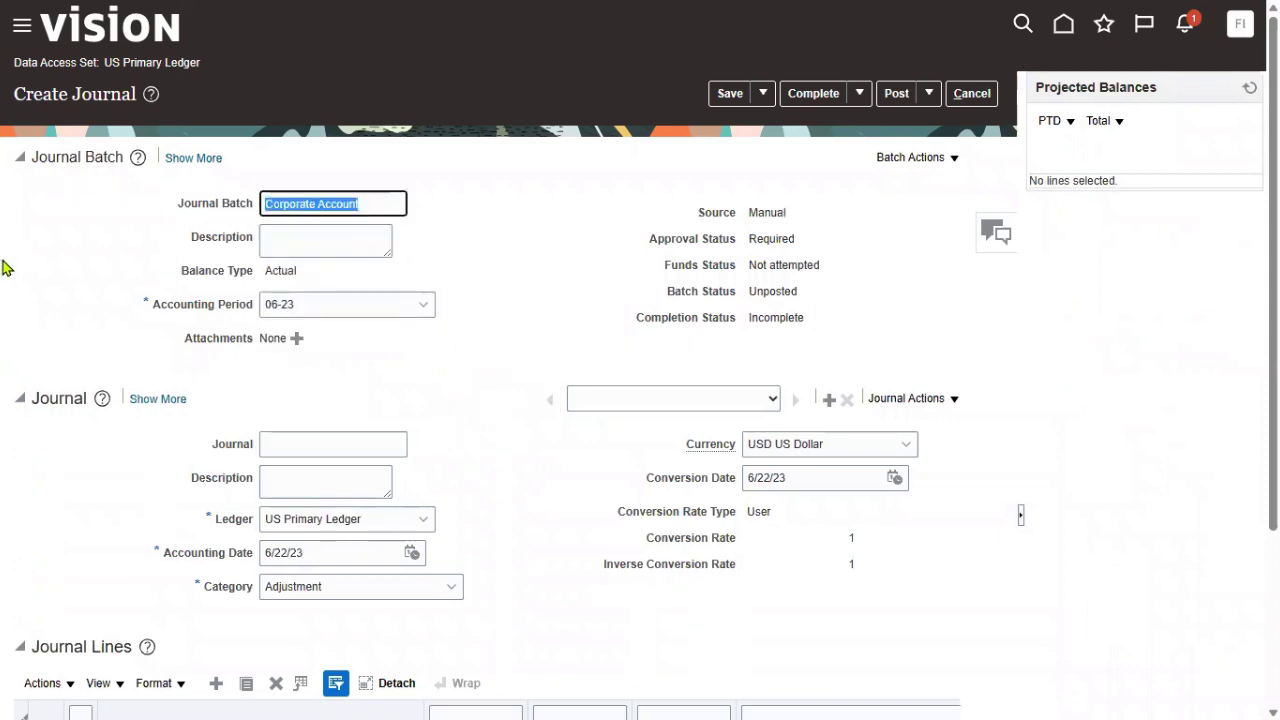
{"action": "type", "text": "Expense"}
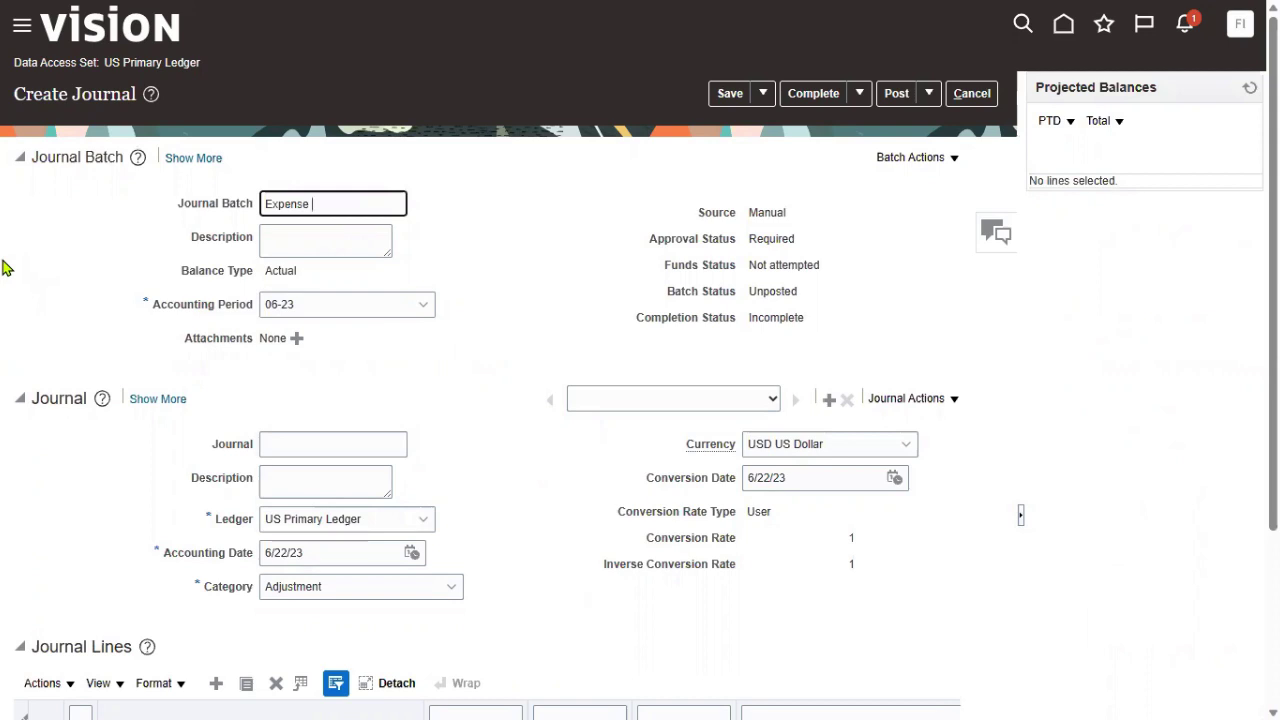
{"action": "type", "text": " Batch"}
{"action": "key", "text": "ctrl+a"}
{"action": "key", "text": "ctrl+c"}
{"action": "key", "text": "Tab"}
{"action": "key", "text": "ctrl+v"}
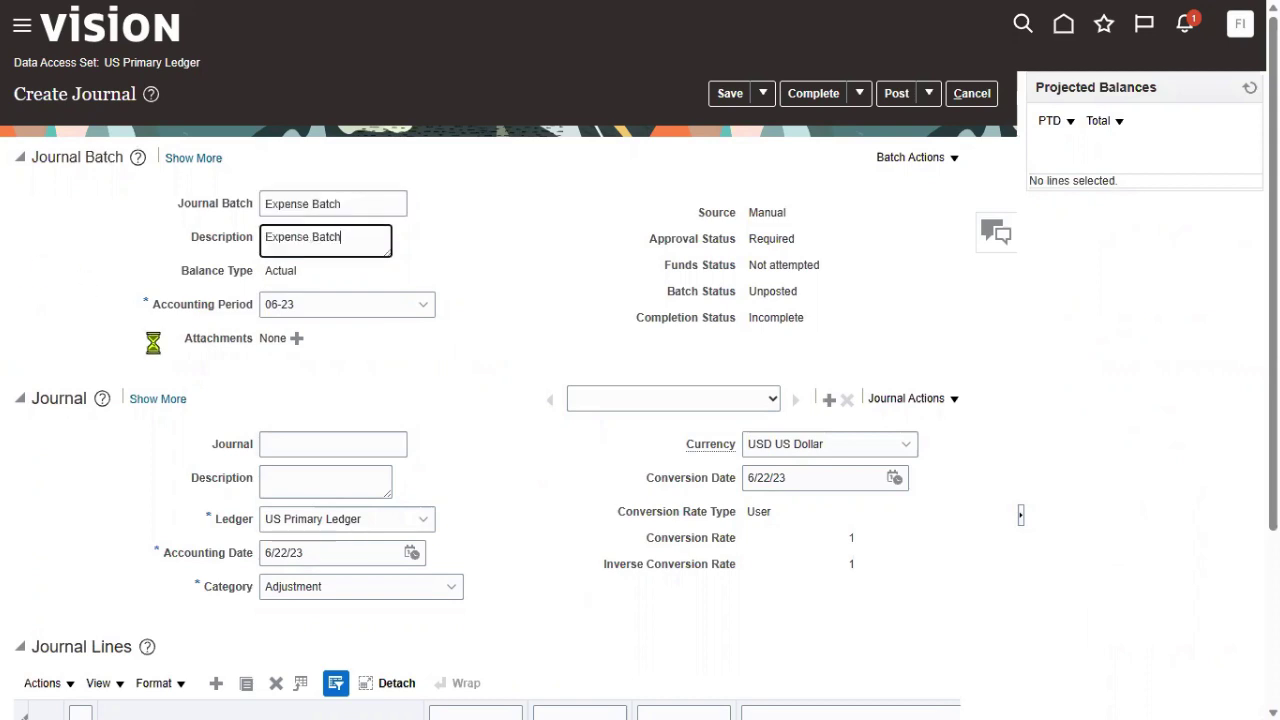
- Name the journal "Expense Journal" and use the same text as its description
{"action": "scroll", "coordinate": [363, 406], "scroll_direction": "down", "scroll_amount": 3}
{"action": "left_click", "coordinate": [333, 228]}
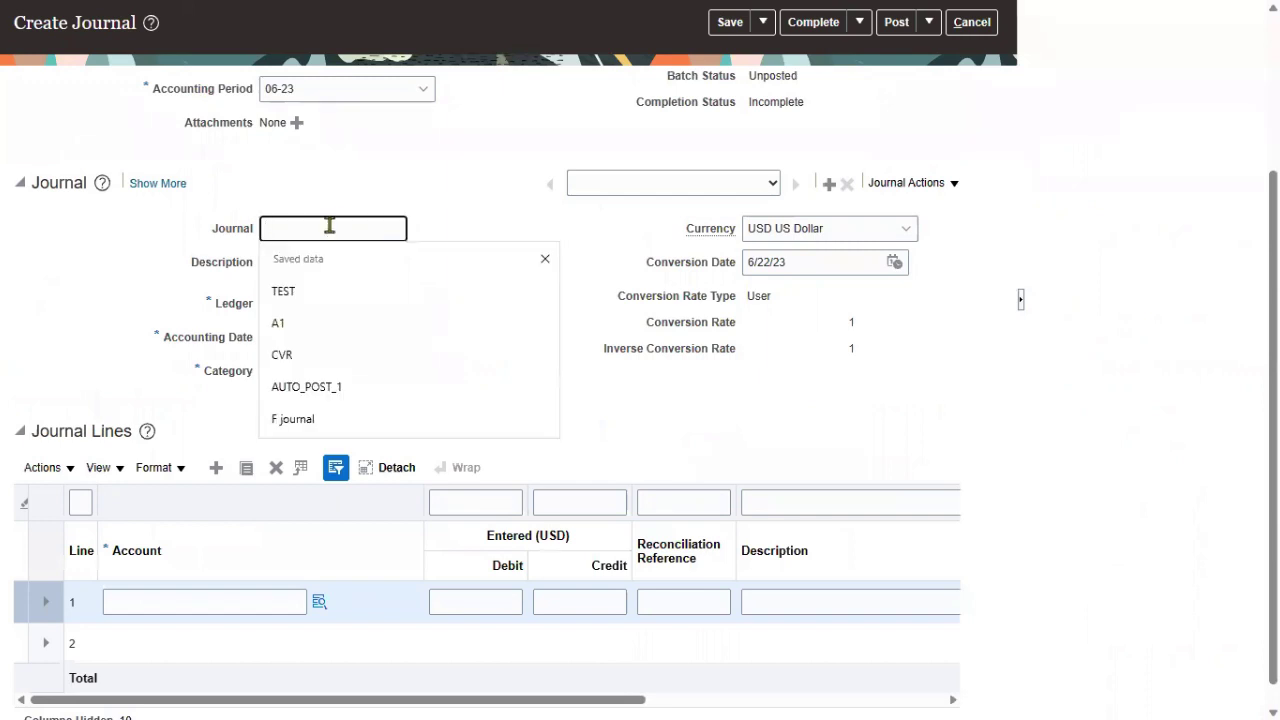
{"action": "key", "text": "ctrl+v"}
{"action": "double_click", "coordinate": [322, 229]}
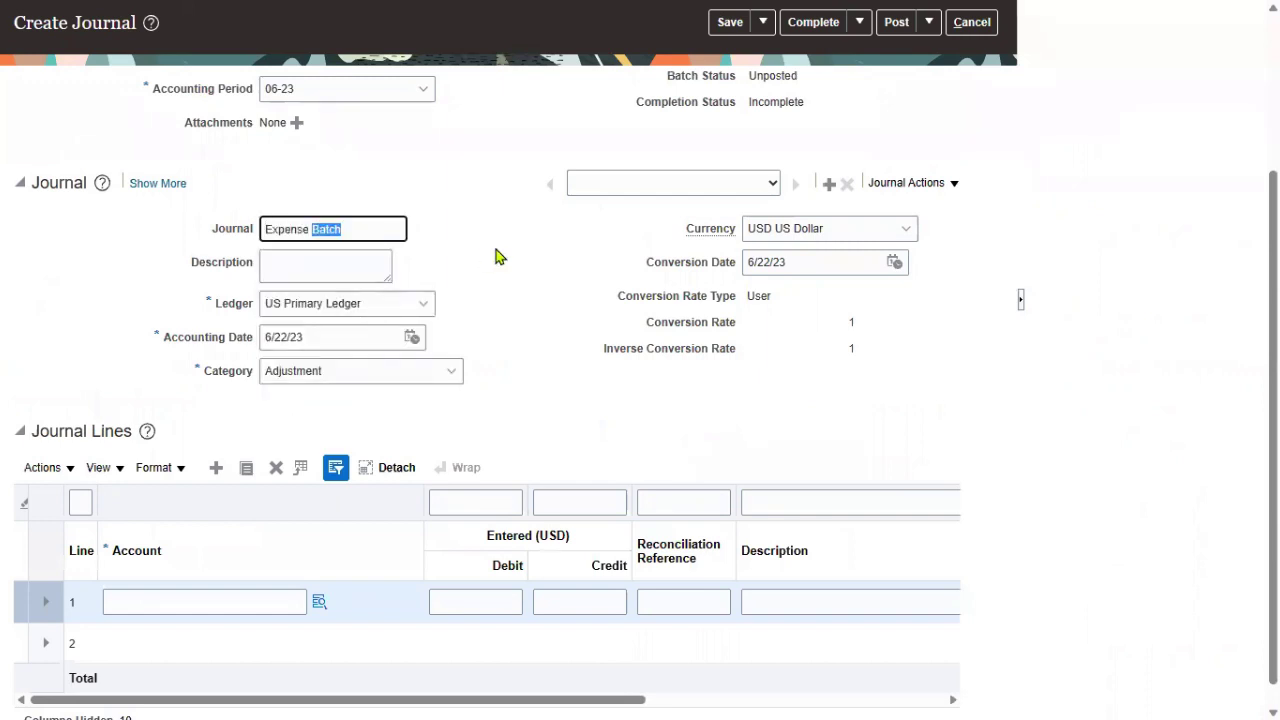
{"action": "type", "text": "JO"}
{"action": "key", "text": "BackSpace"}
{"action": "type", "text": "ournal"}
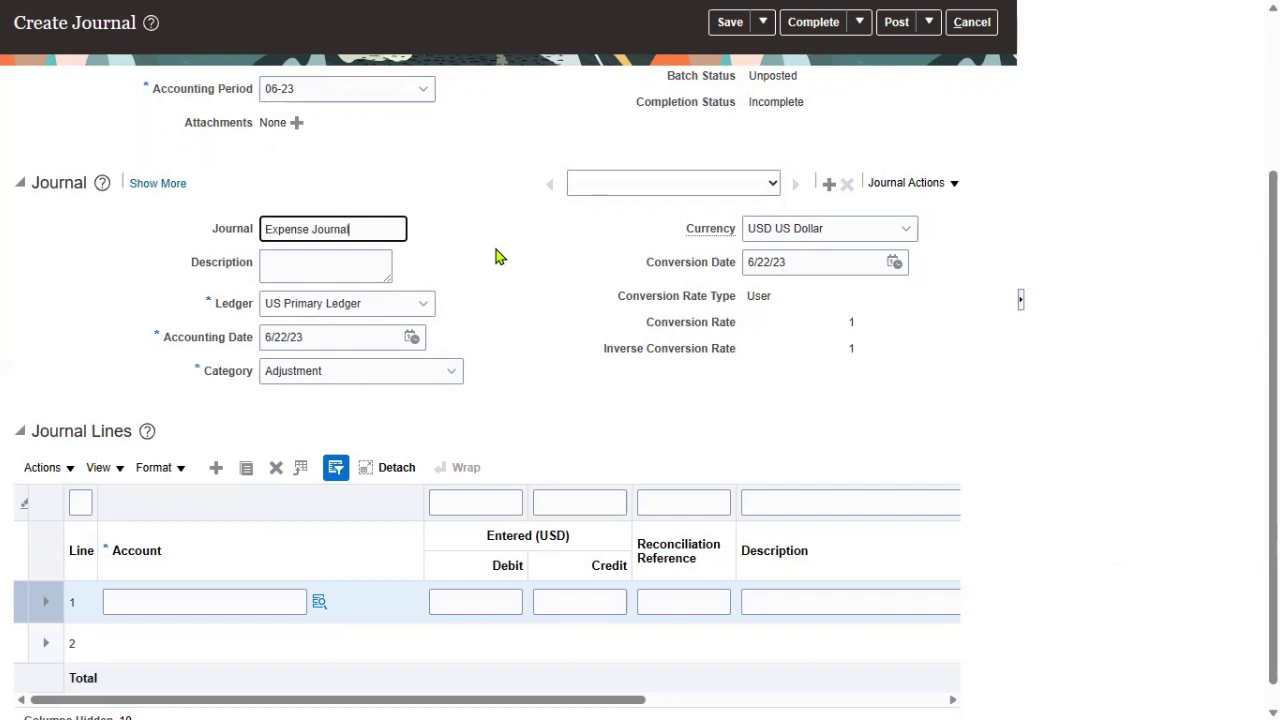
{"action": "key", "text": "ctrl+a"}
{"action": "key", "text": "ctrl+c"}
{"action": "key", "text": "Tab"}
{"action": "key", "text": "ctrl+v"}
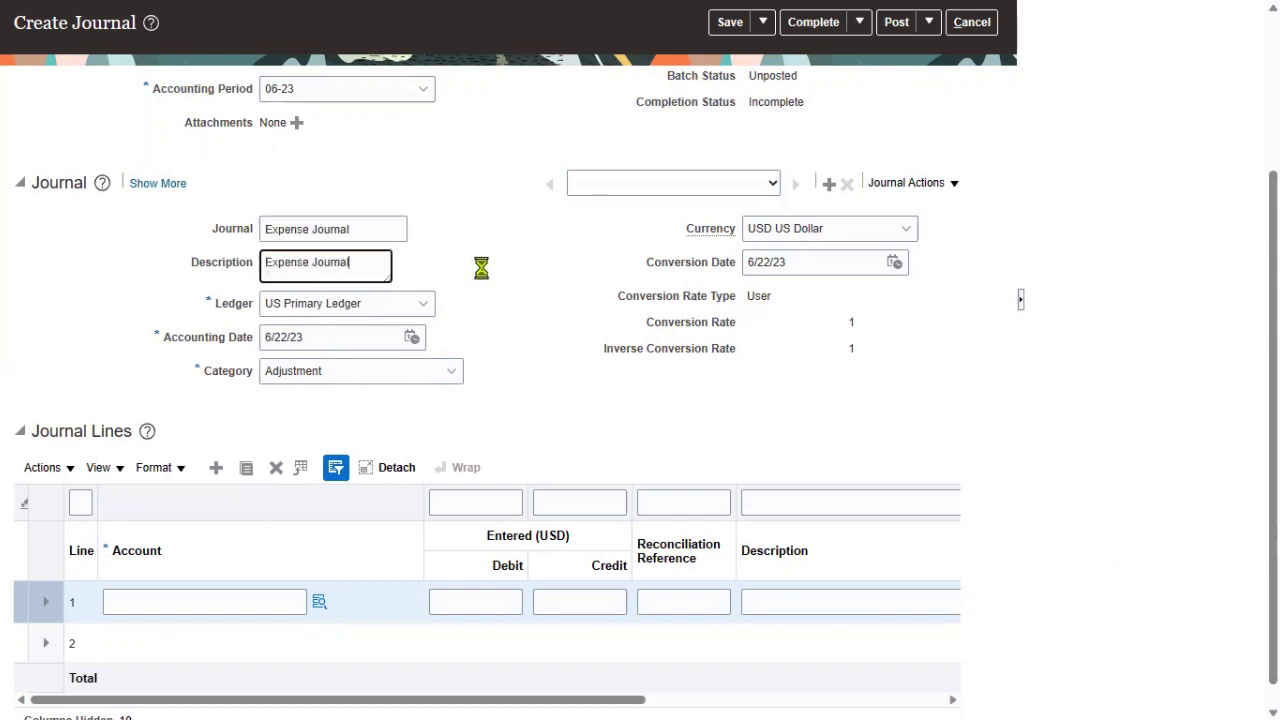
- Set journal line 1's account to 101.000.19999.000.000.10 by looking up Office Expenses (SONY), and enter a debit of 99
{"action": "left_click", "coordinate": [321, 603]}
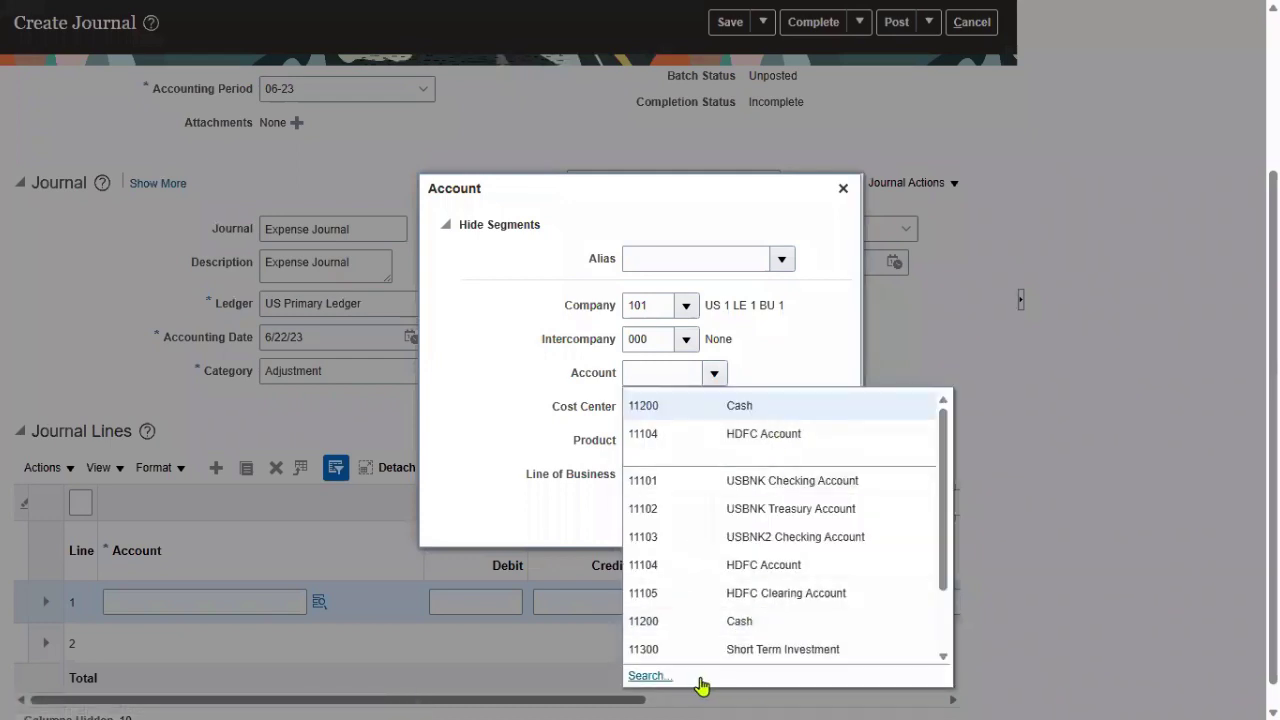
{"action": "left_click", "coordinate": [672, 684]}
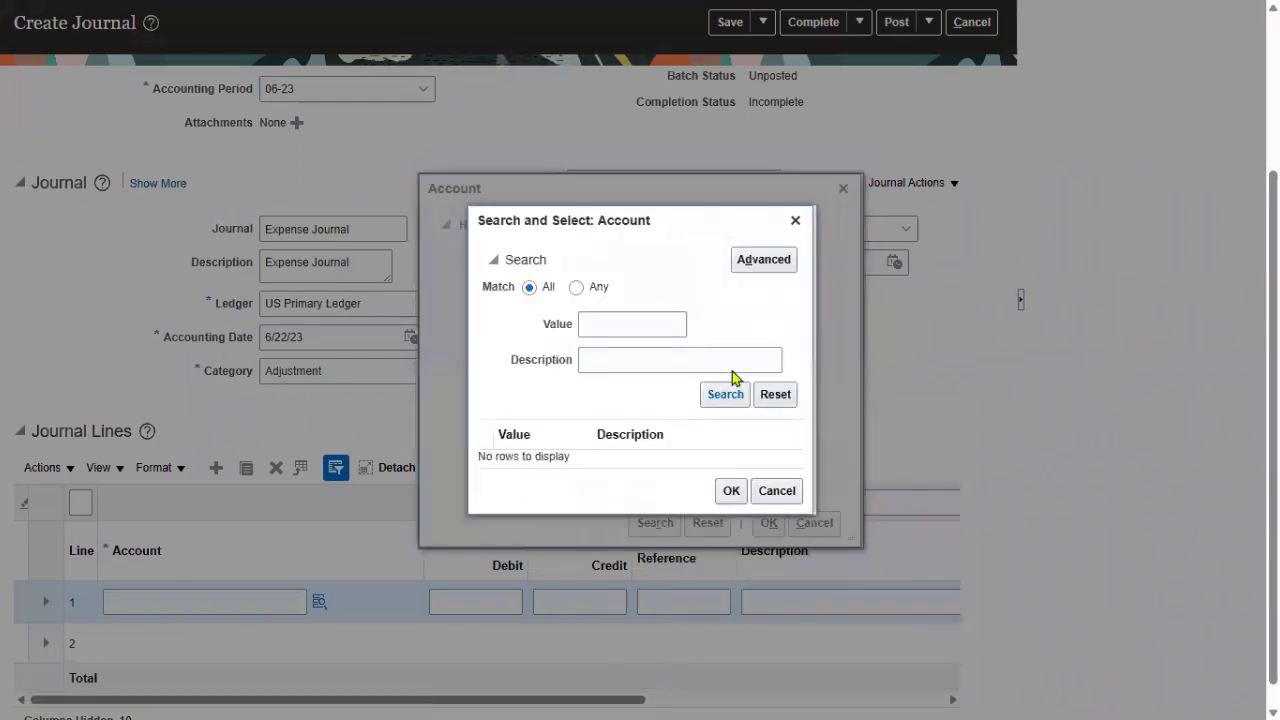
{"action": "left_click", "coordinate": [666, 325]}
{"action": "type", "text": "1999"}
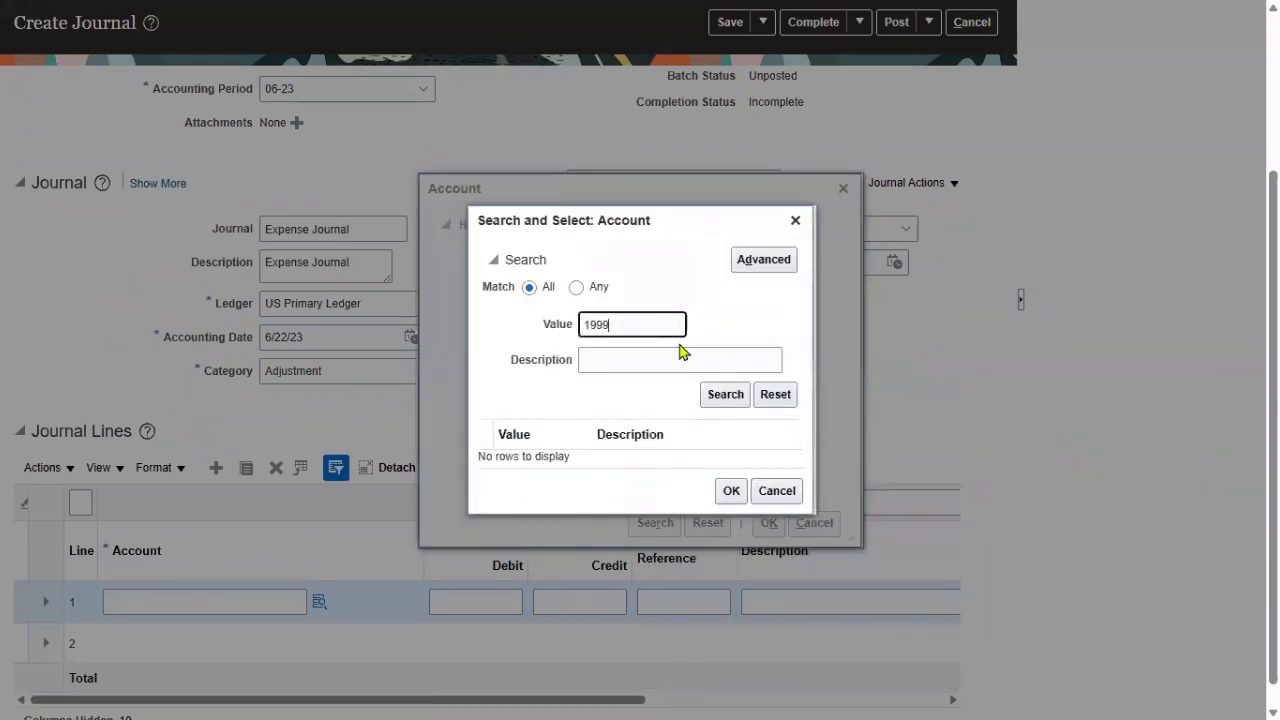
{"action": "left_click", "coordinate": [712, 396]}
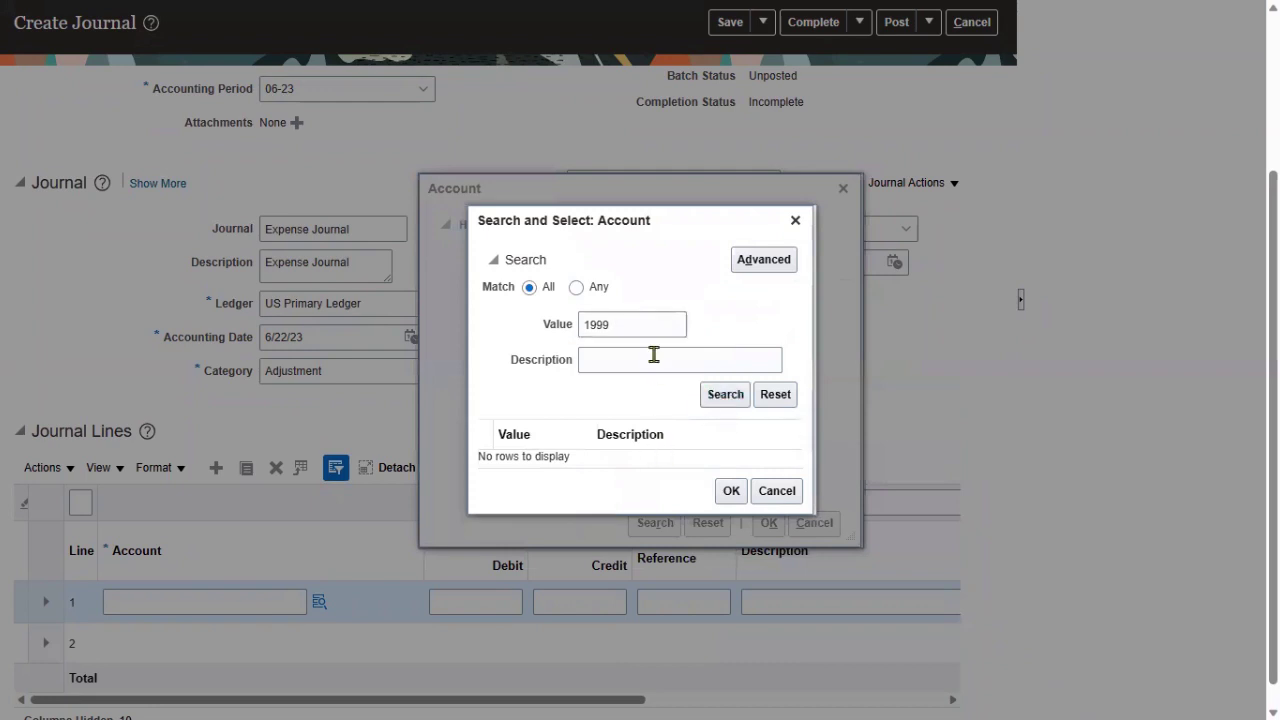
{"action": "left_click", "coordinate": [656, 459]}
{"action": "left_click", "coordinate": [741, 505]}
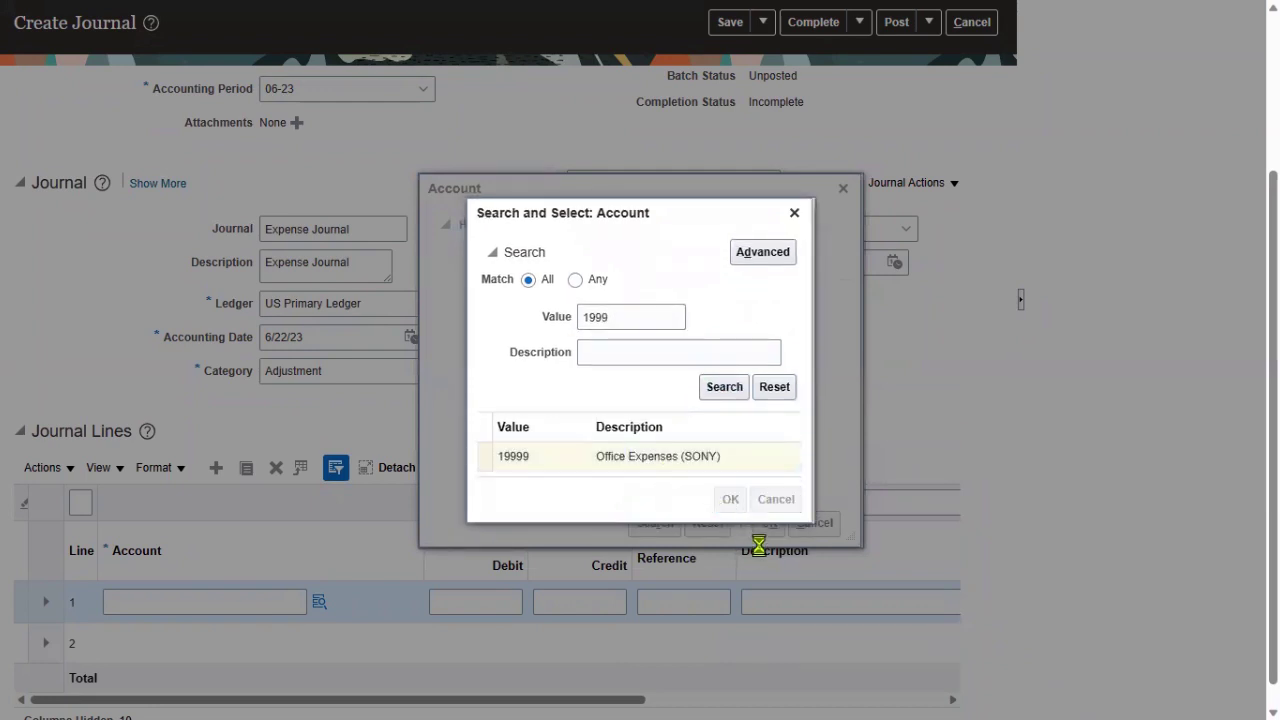
{"action": "left_click", "coordinate": [770, 527]}
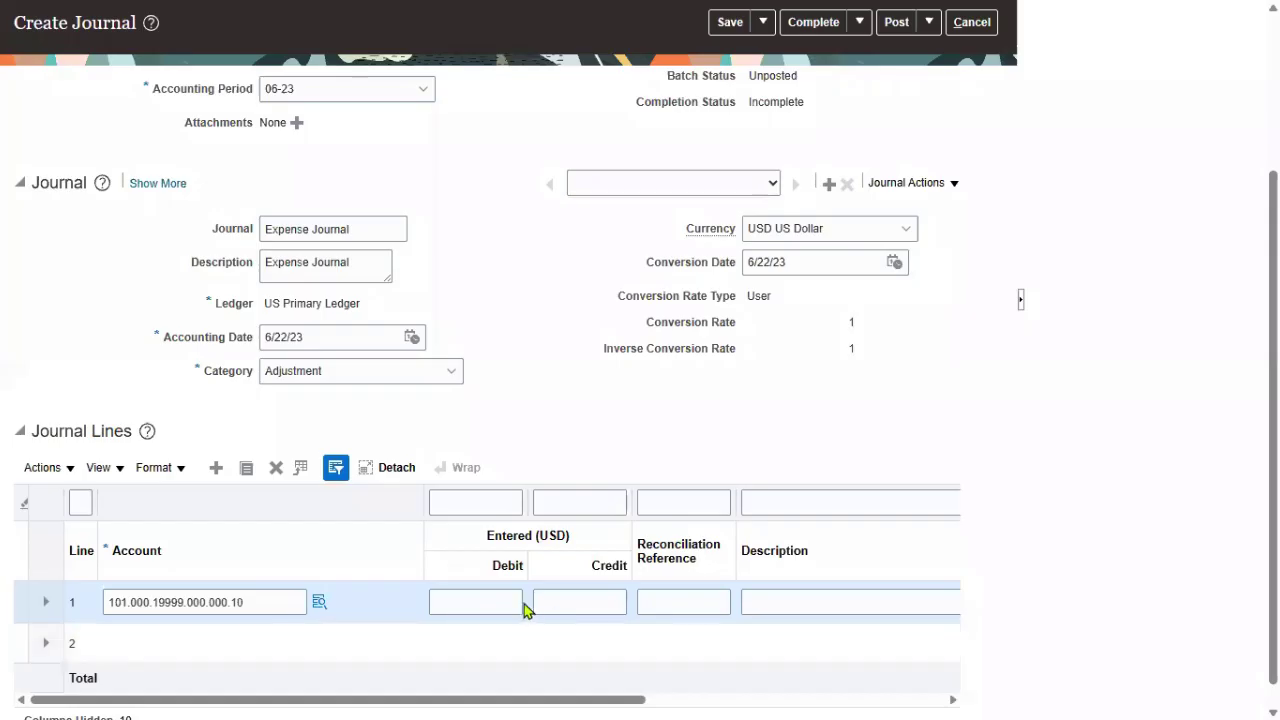
{"action": "left_click", "coordinate": [494, 602]}
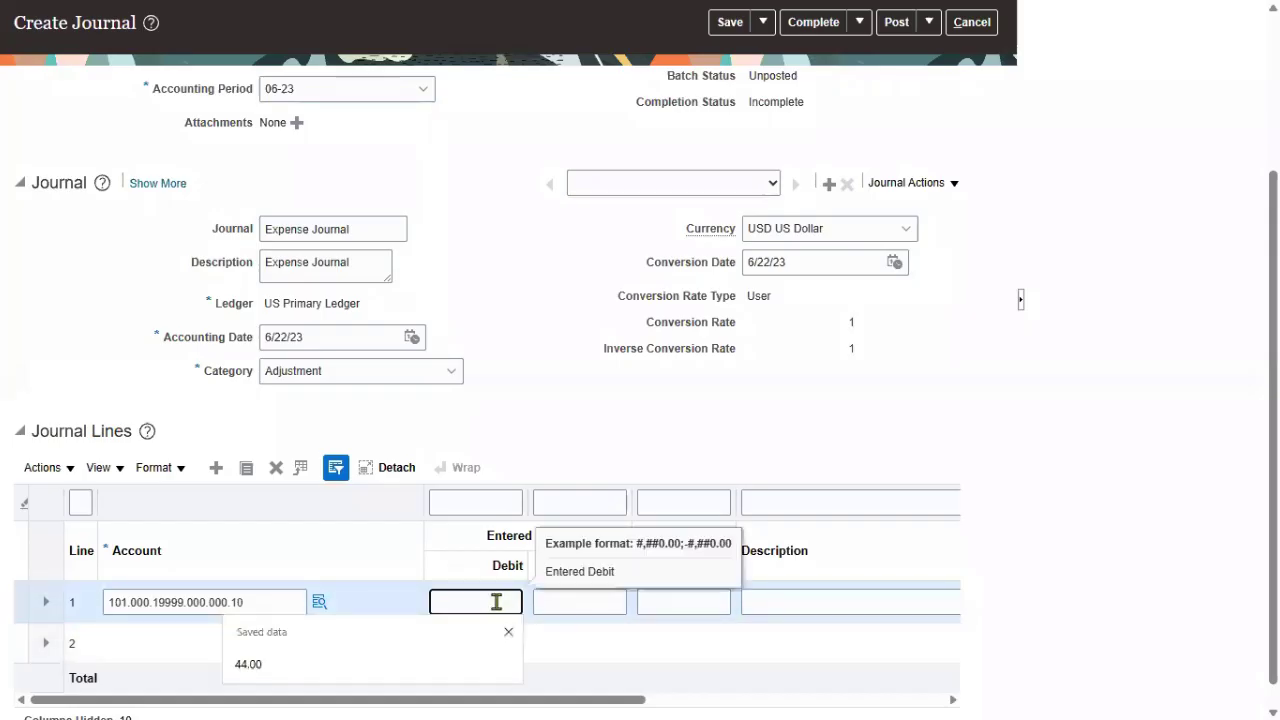
{"action": "type", "text": "99"}
- Set journal line 2's account to 101.000.11200.000.000.10, using the Cash account 11200
{"action": "left_click", "coordinate": [258, 650]}
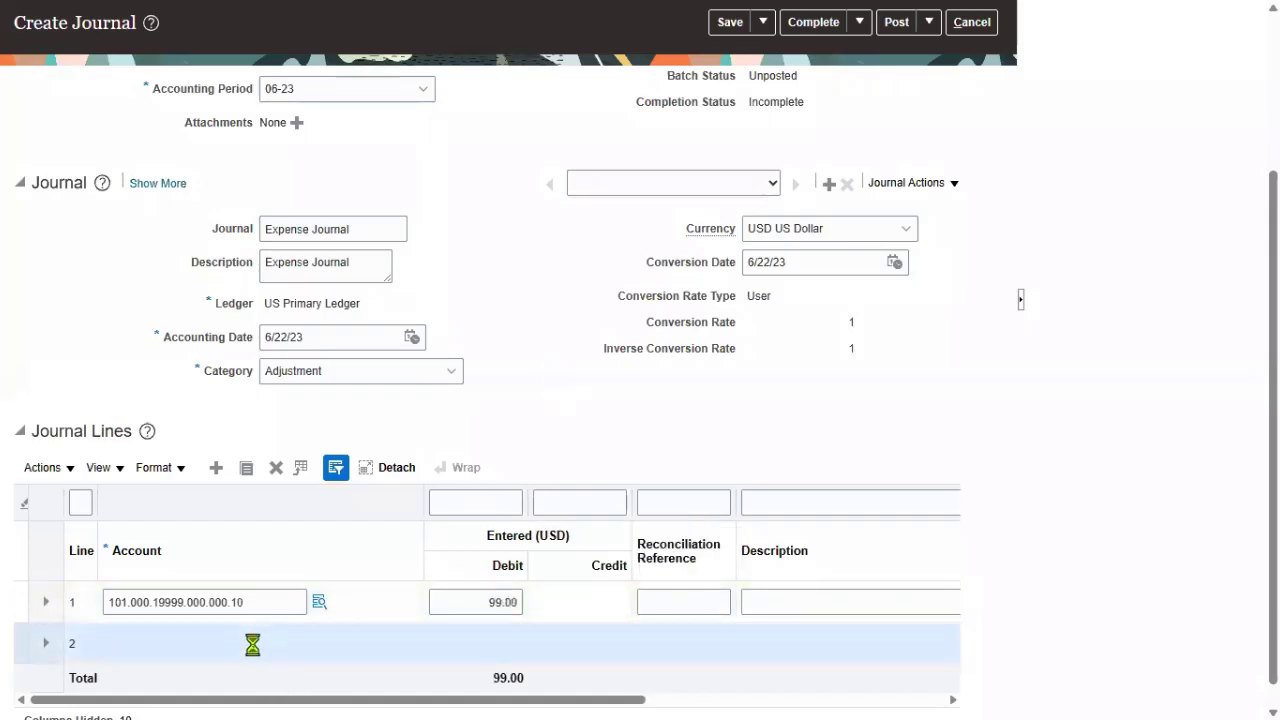
{"action": "left_click", "coordinate": [320, 642]}
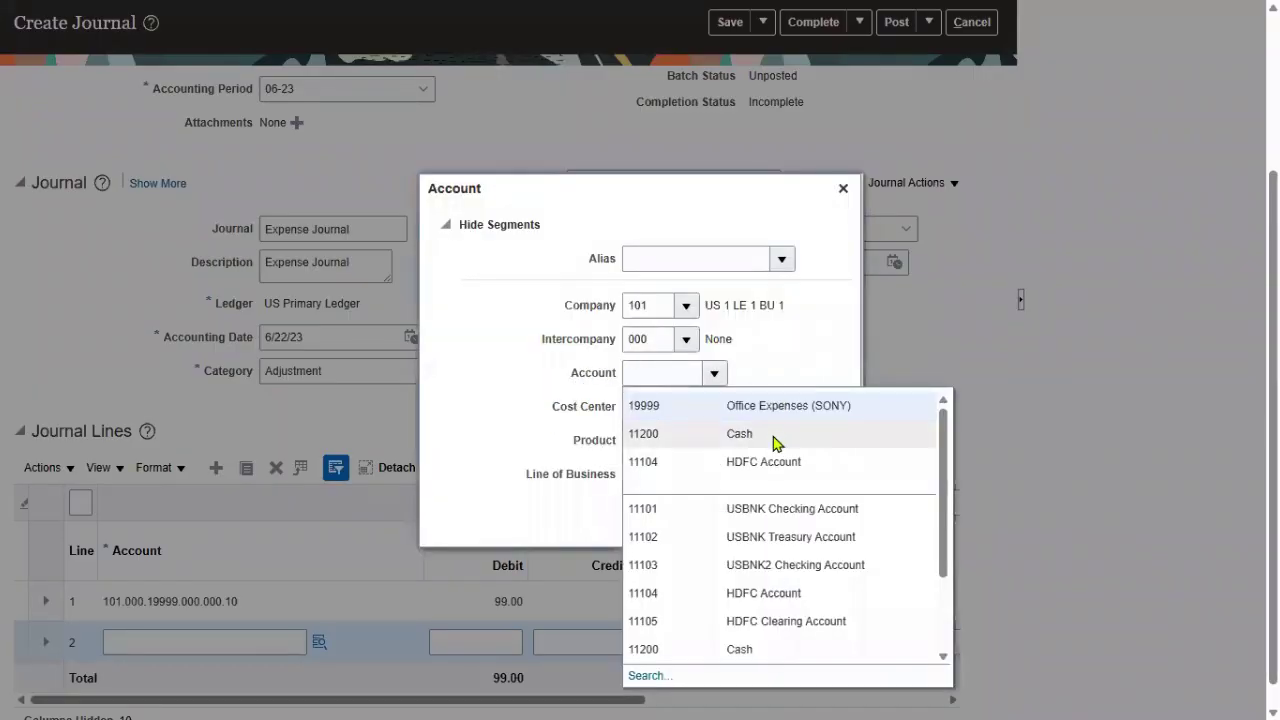
{"action": "type", "text": "11200"}
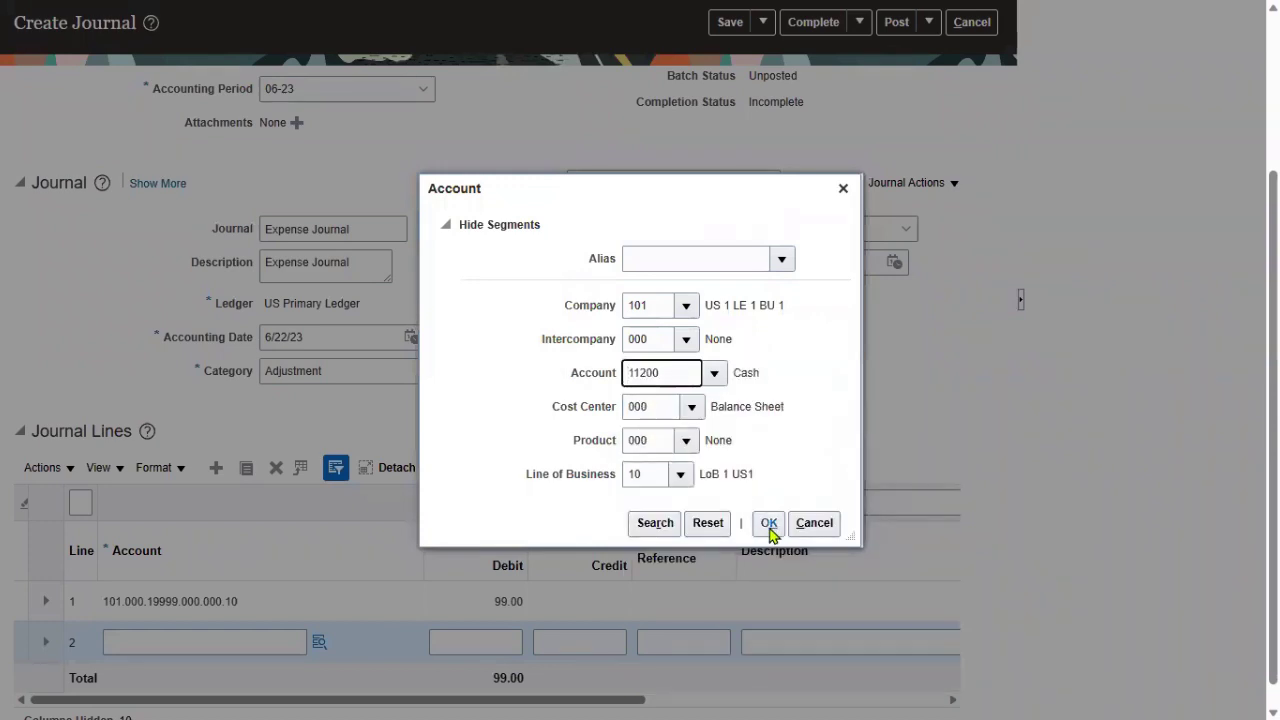
{"action": "left_click", "coordinate": [769, 523]}
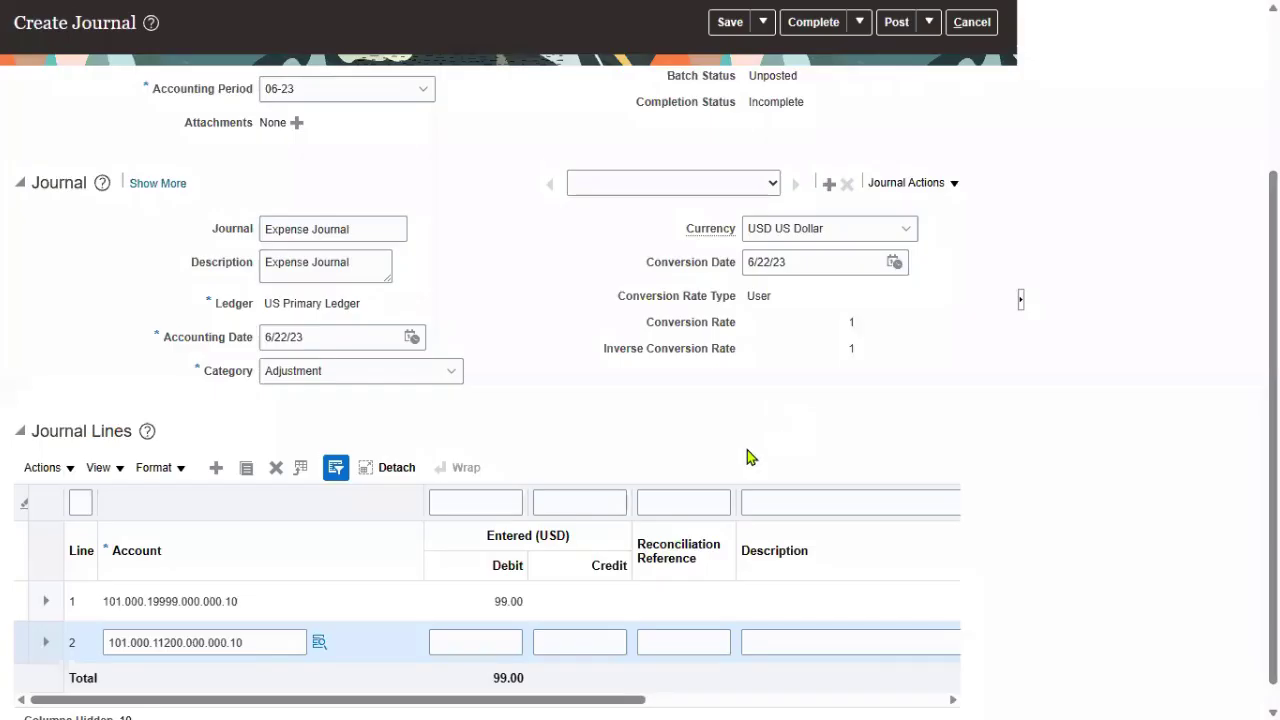
- Enter a credit of 99 on journal line 2 and collapse the side pane next to the journal form
{"action": "left_click", "coordinate": [599, 643]}
{"action": "type", "text": "99"}
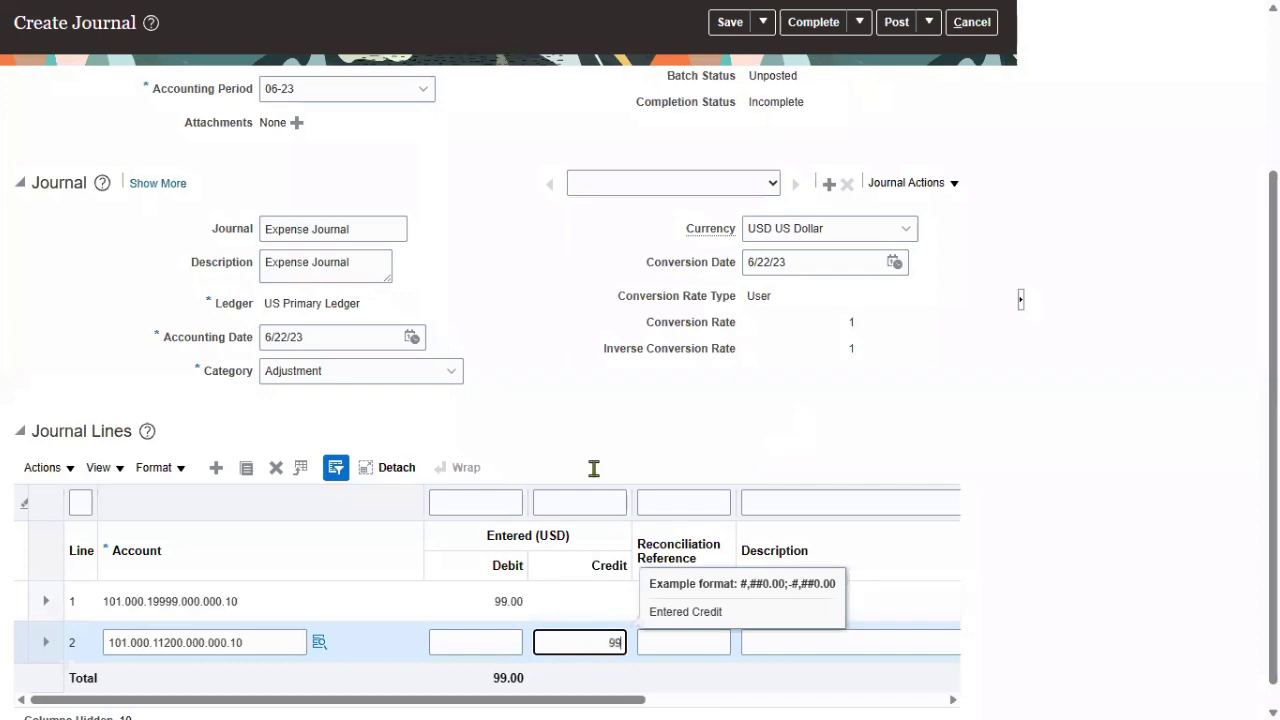
{"action": "left_click", "coordinate": [588, 393]}
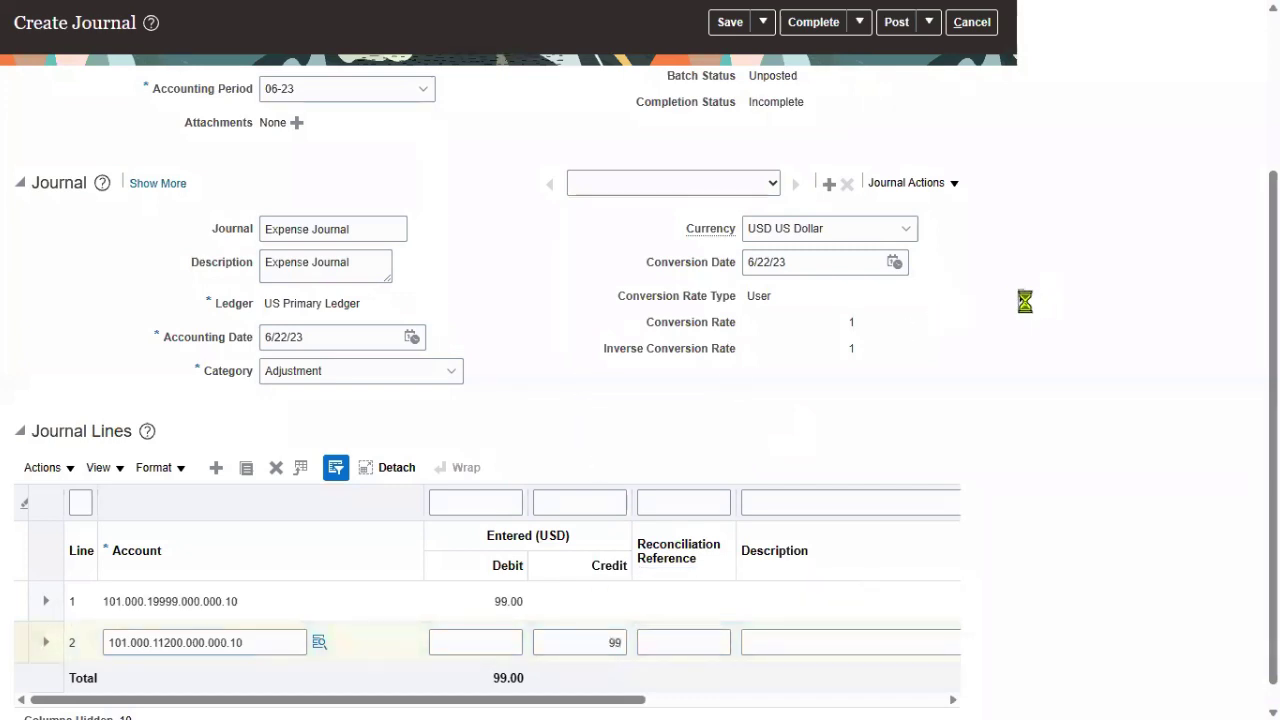
{"action": "left_click", "coordinate": [1022, 305]}
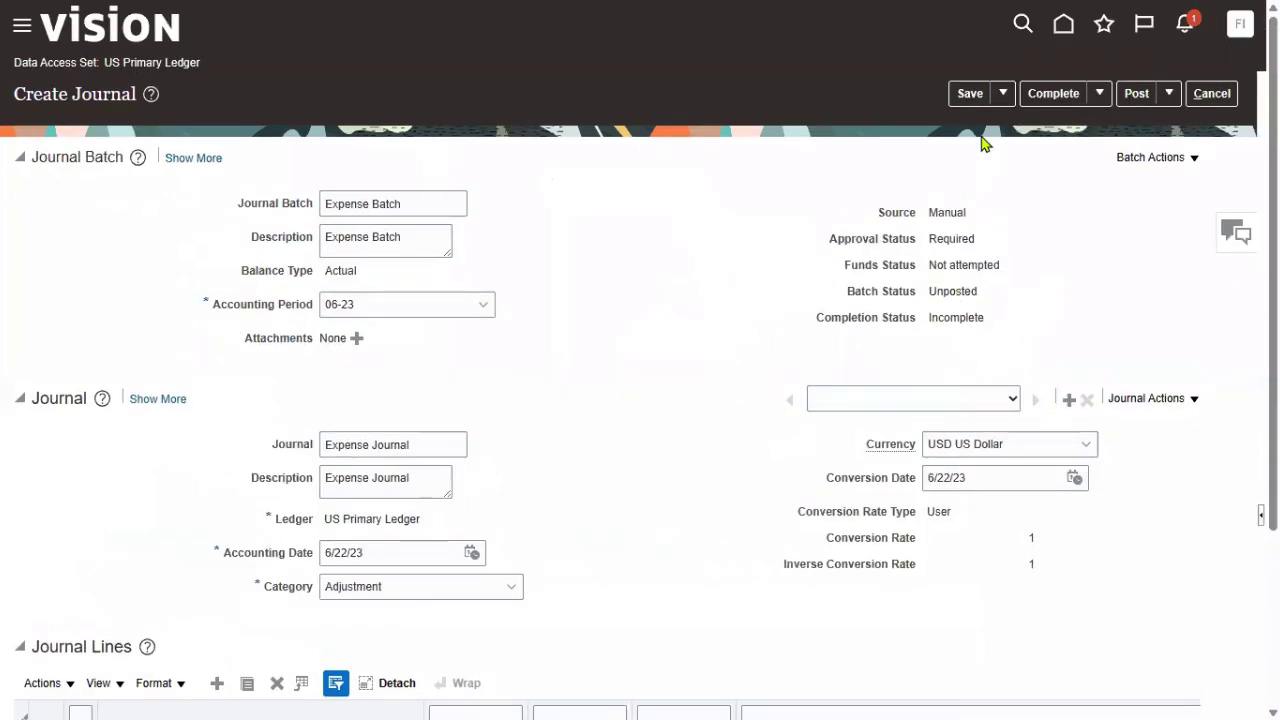
- Save the expense journal, post its batch, and dismiss the resulting message
{"action": "left_click", "coordinate": [968, 95]}
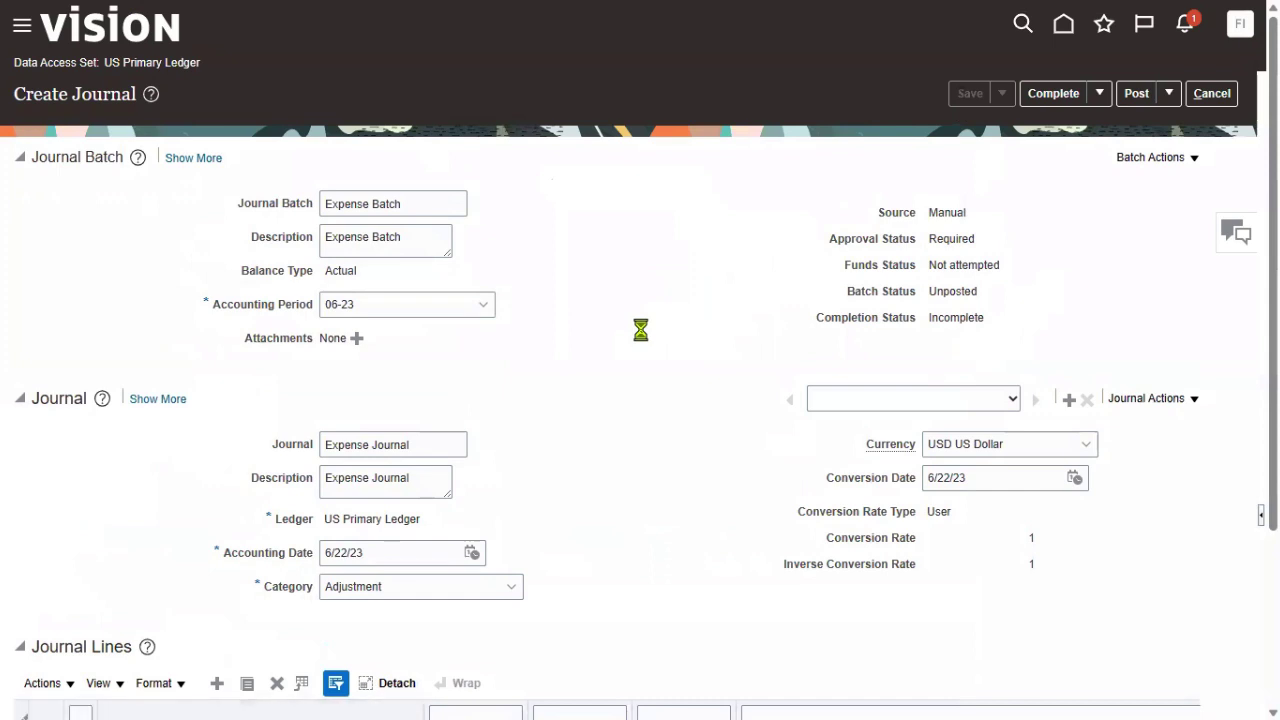
{"action": "left_click", "coordinate": [1136, 93]}
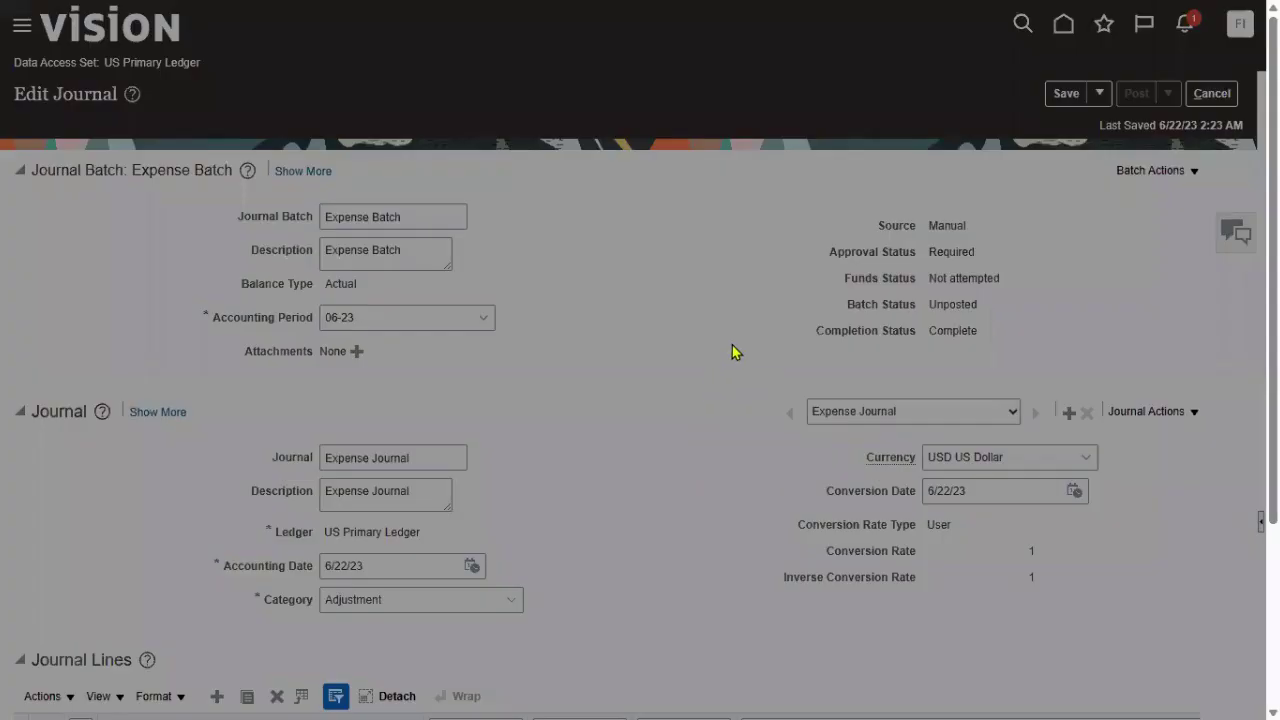
{"action": "left_click", "coordinate": [859, 385]}
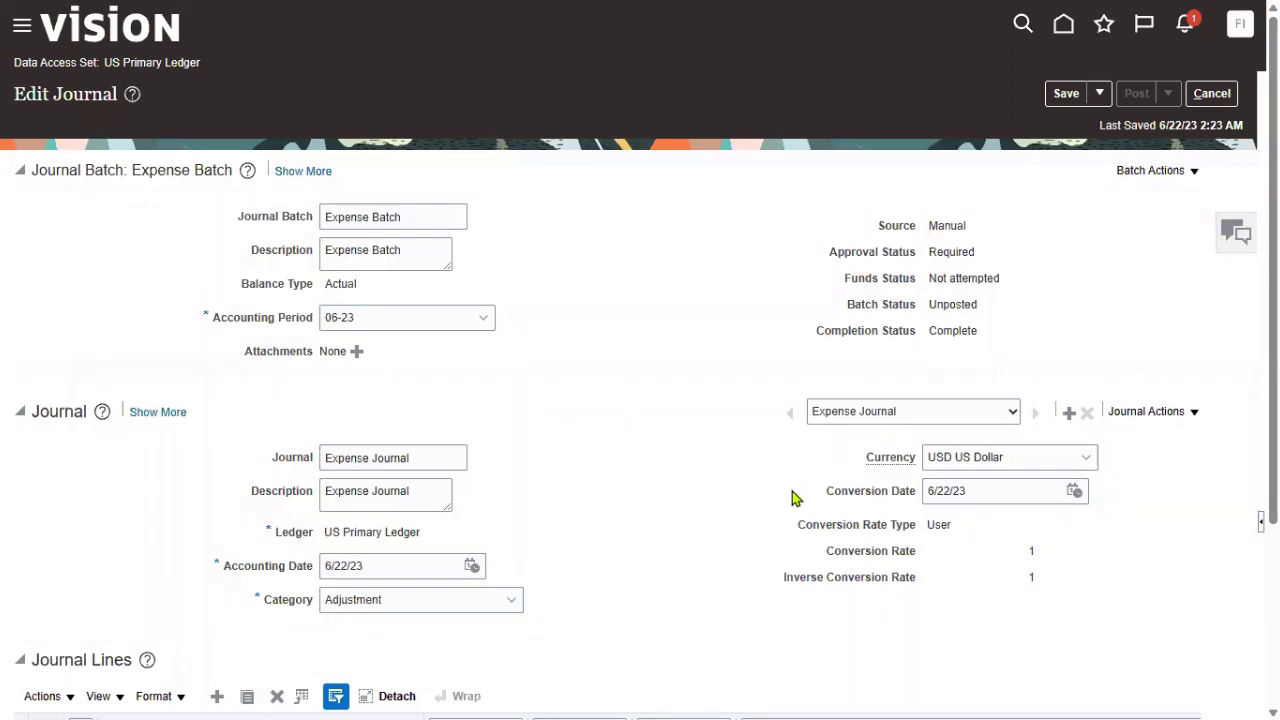
{"action": "triple_click", "coordinate": [413, 535]}
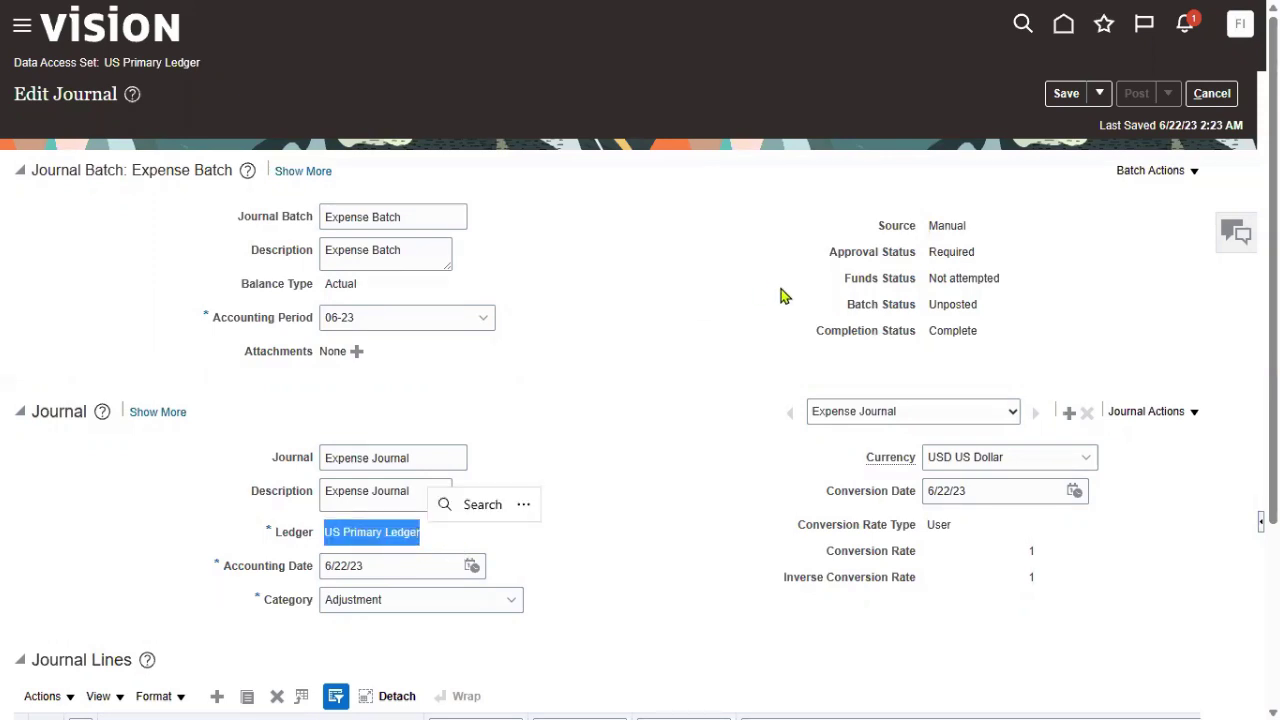
{"action": "left_click", "coordinate": [758, 313]}
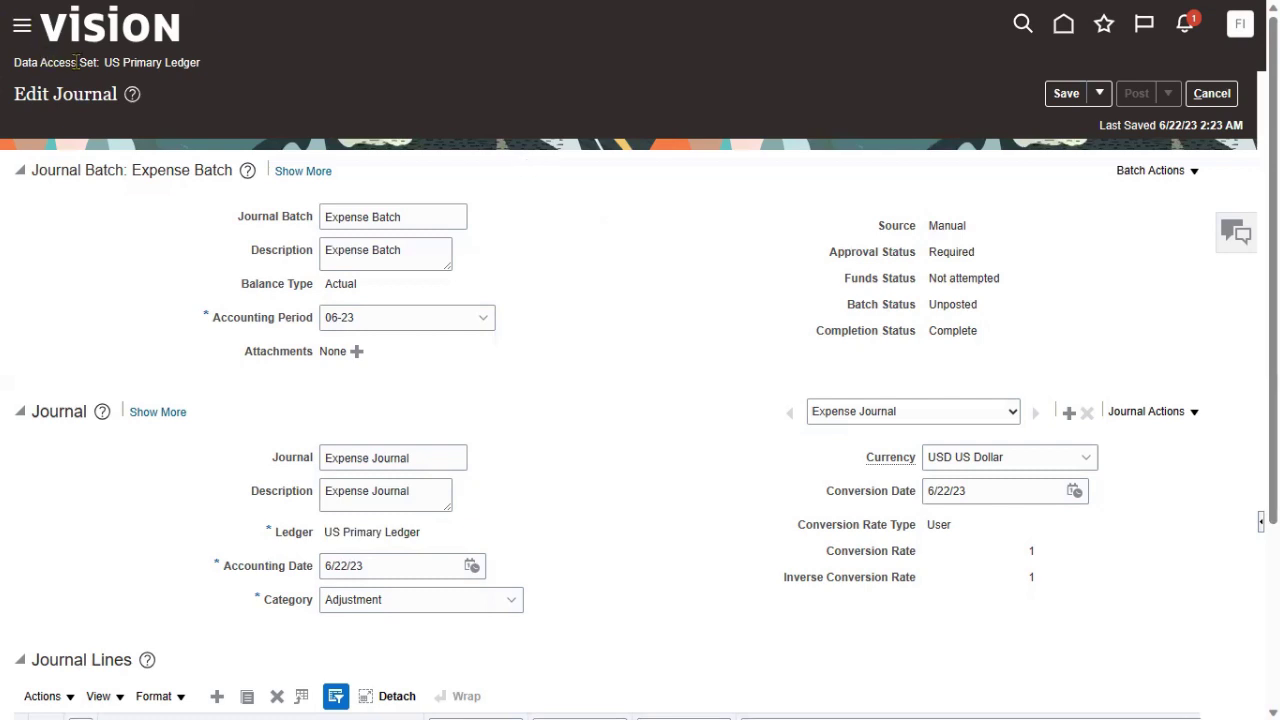
{"action": "left_click_drag", "start_coordinate": [102, 62], "coordinate": [212, 68]}
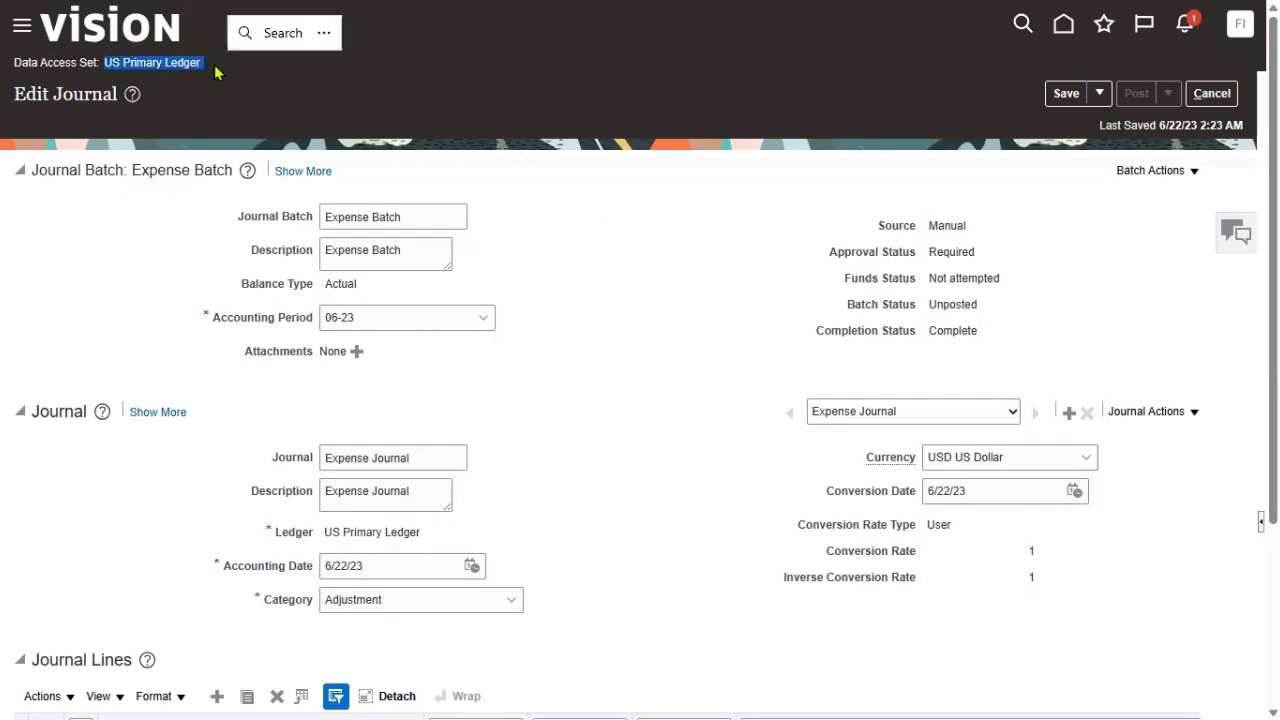